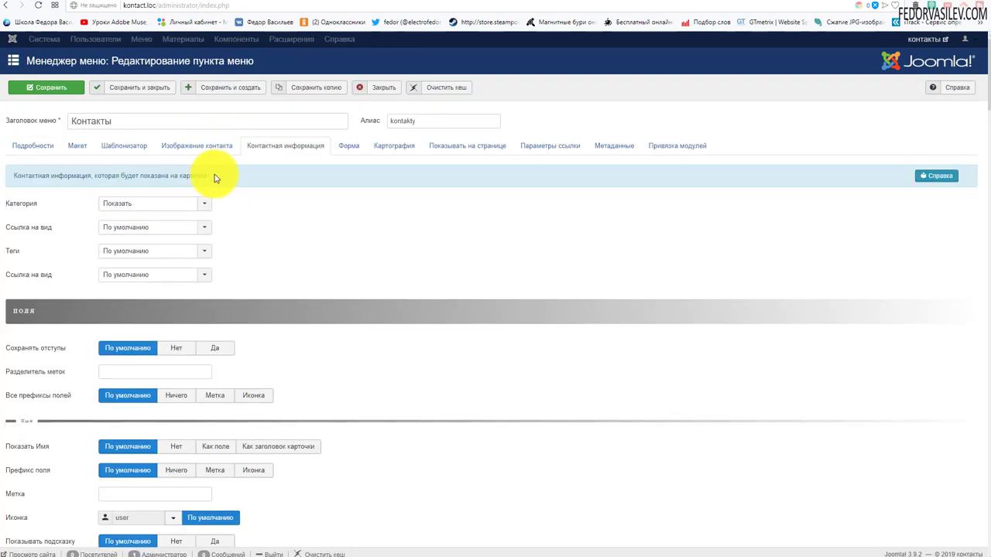
Set Категория to Скрыть in the contact information settings of the Контакты menu item and save it.
left_click(258, 149)
left_click(45, 148)
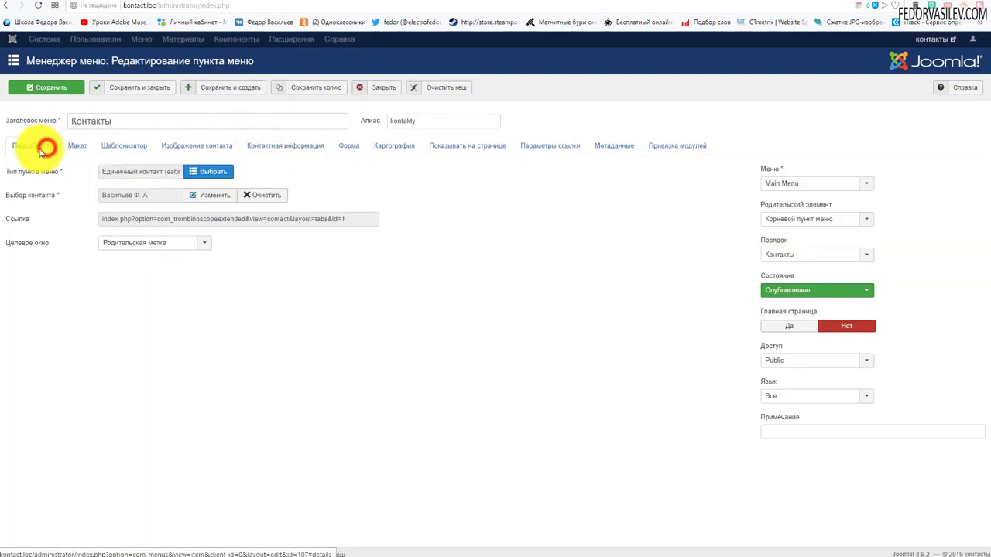
left_click(278, 148)
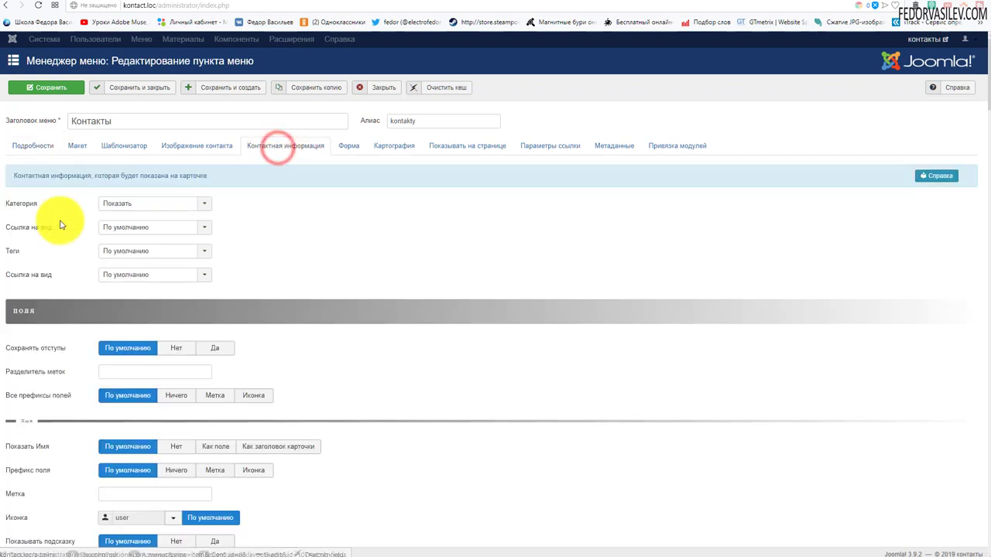
left_click(145, 203)
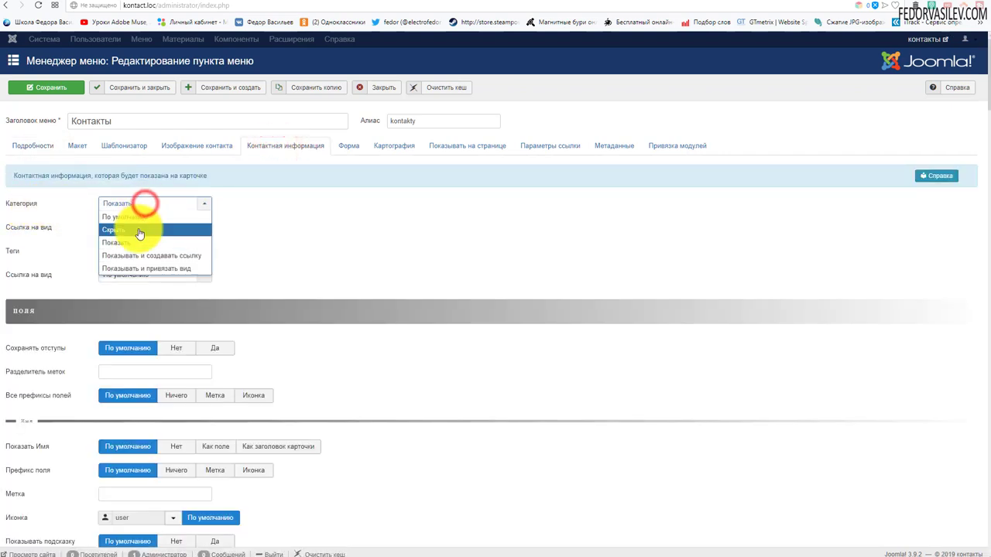
left_click(139, 230)
left_click(48, 88)
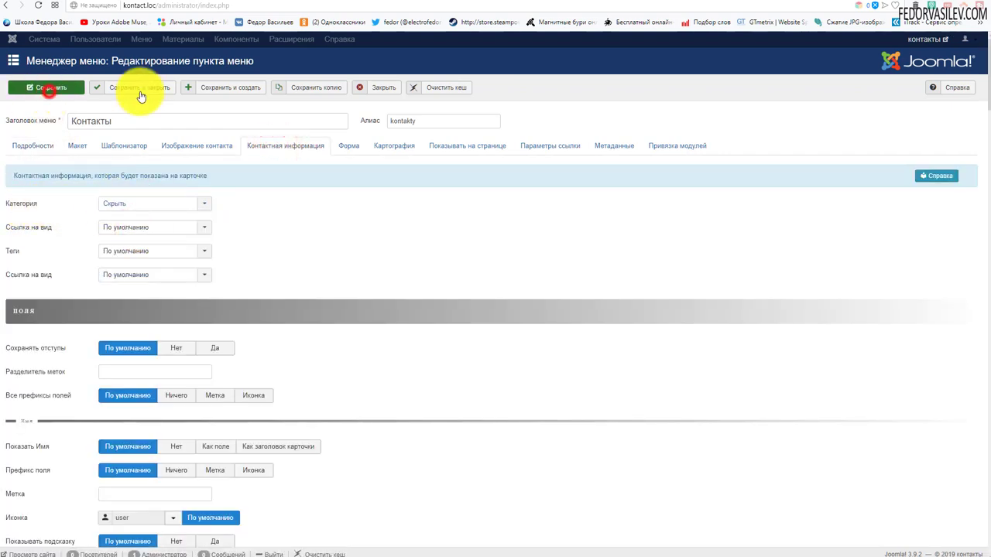
Reload the kontact.loc contact page and compare its category and name display with the Sushi-Bar contact page.
key("ctrl+Tab")
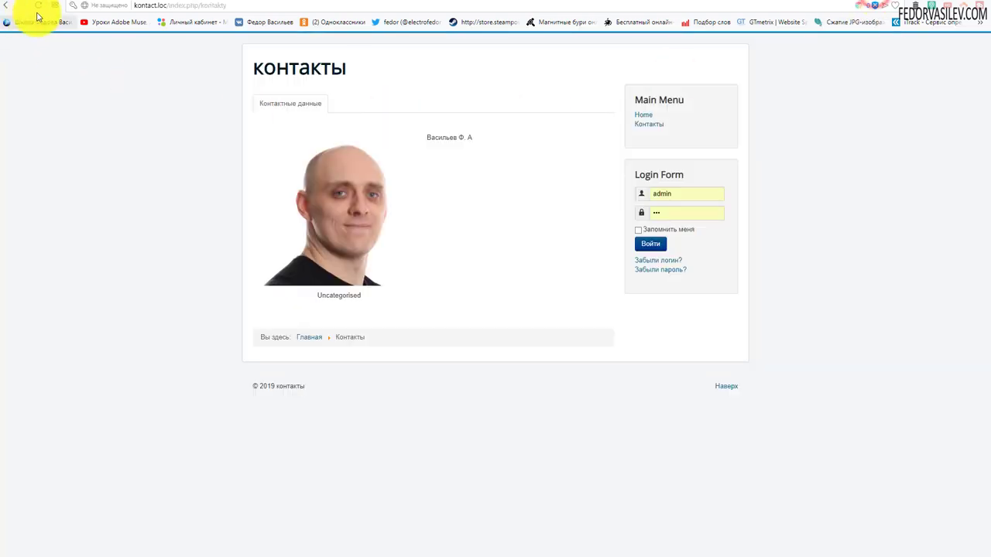
left_click(38, 6)
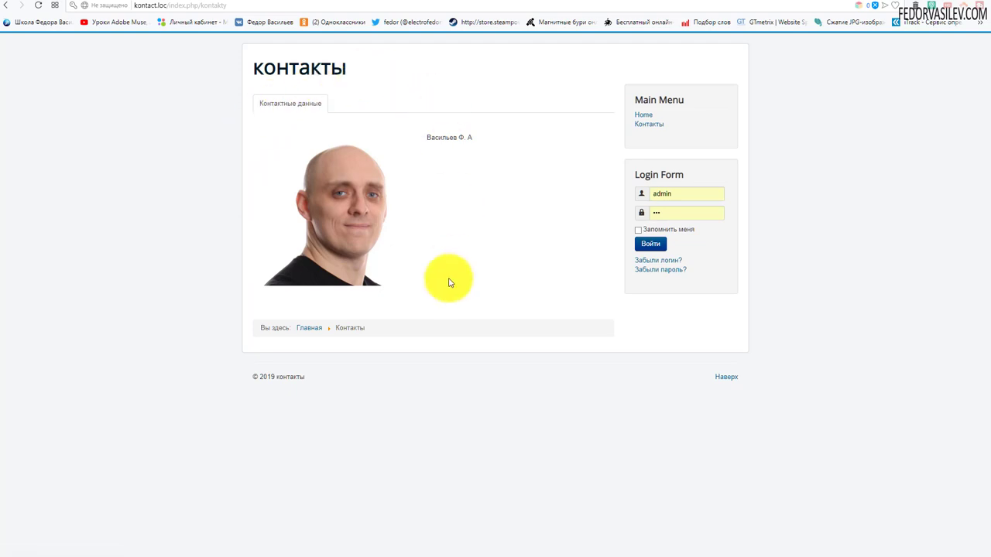
key("ctrl+Tab")
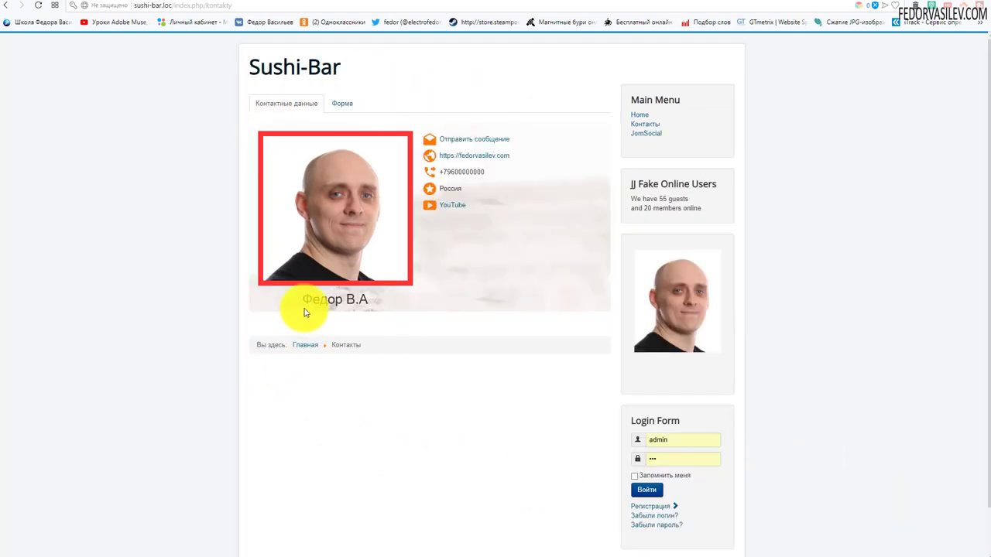
key("ctrl+Tab")
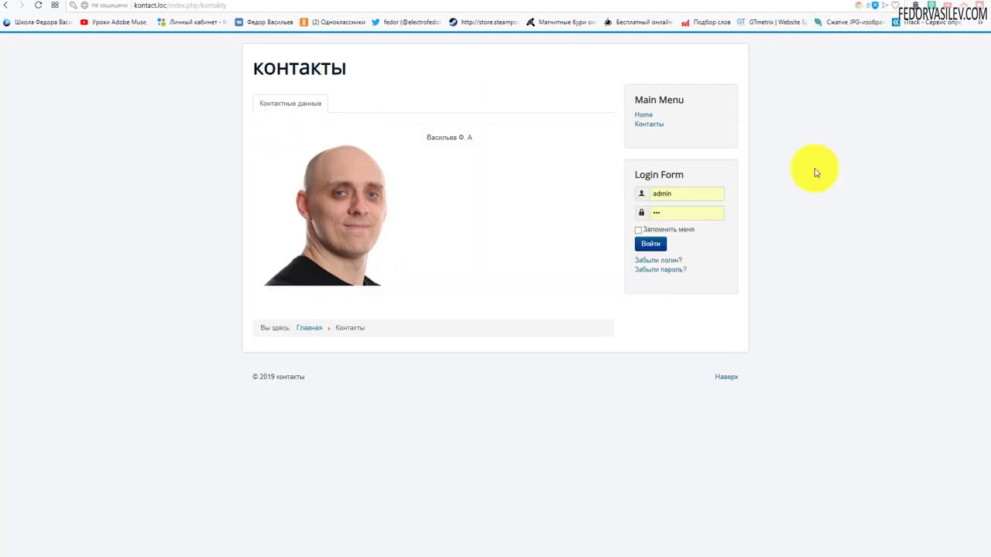
triple_click(435, 137)
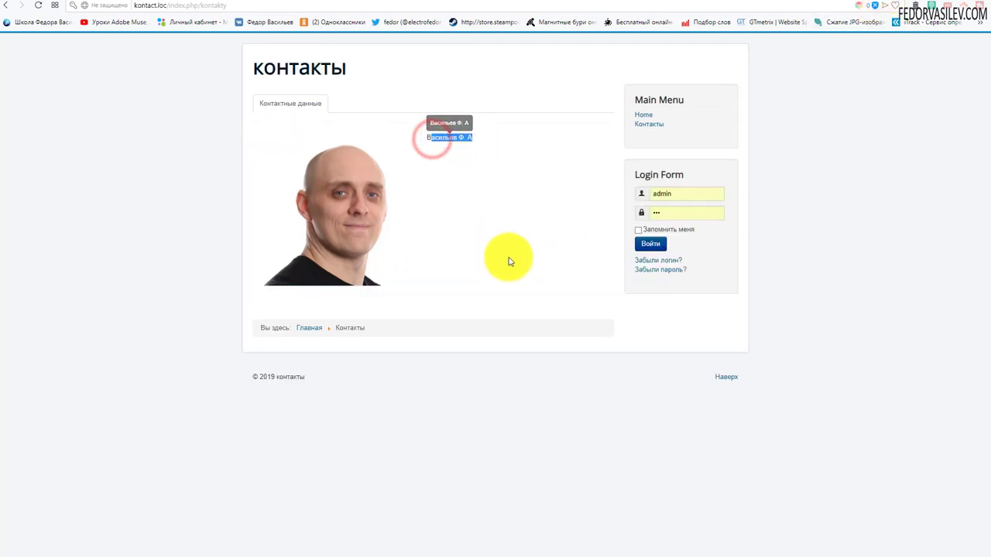
left_click(557, 169)
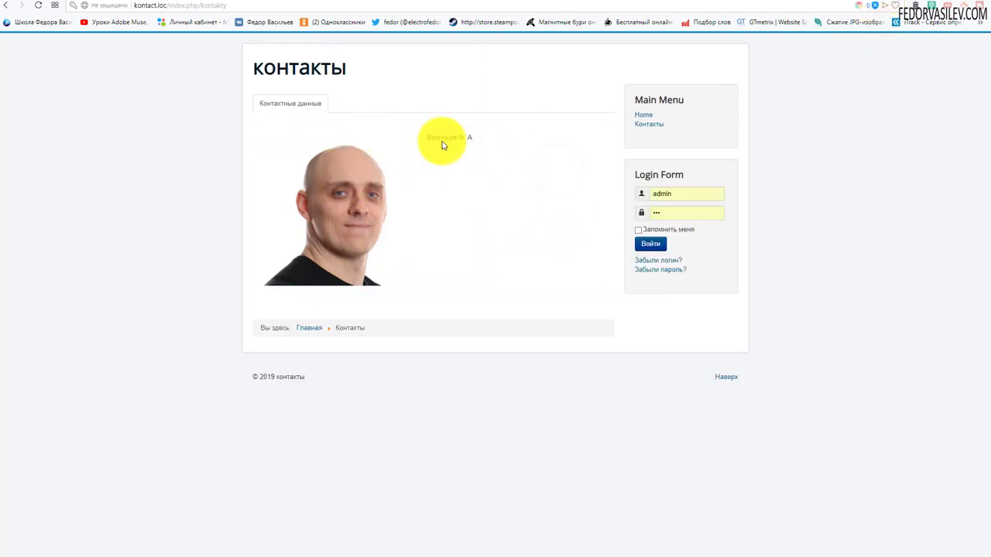
Examine the menu item's contact field settings against the name placement on the Sushi-Bar and kontact.loc contact pages.
left_click(842, 2)
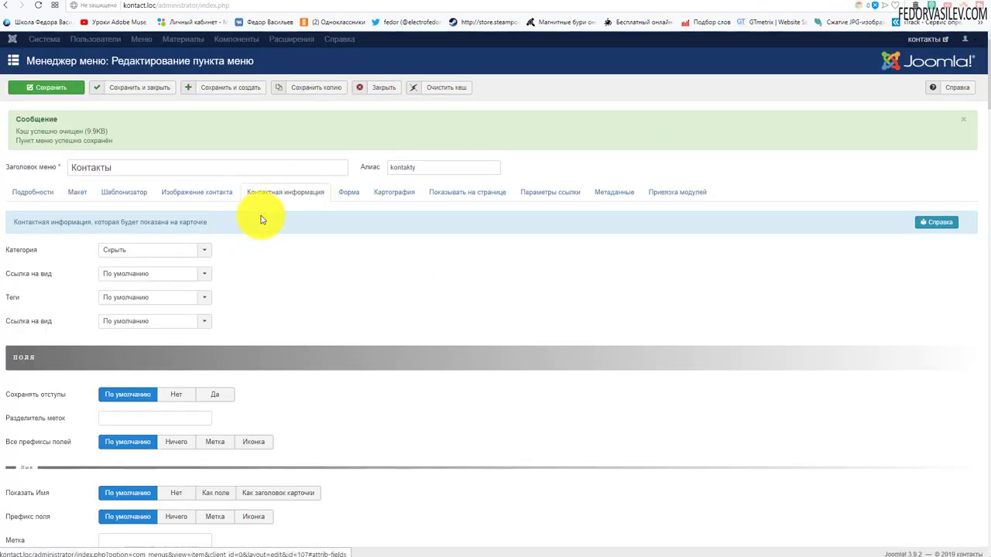
mouse_move(31, 252)
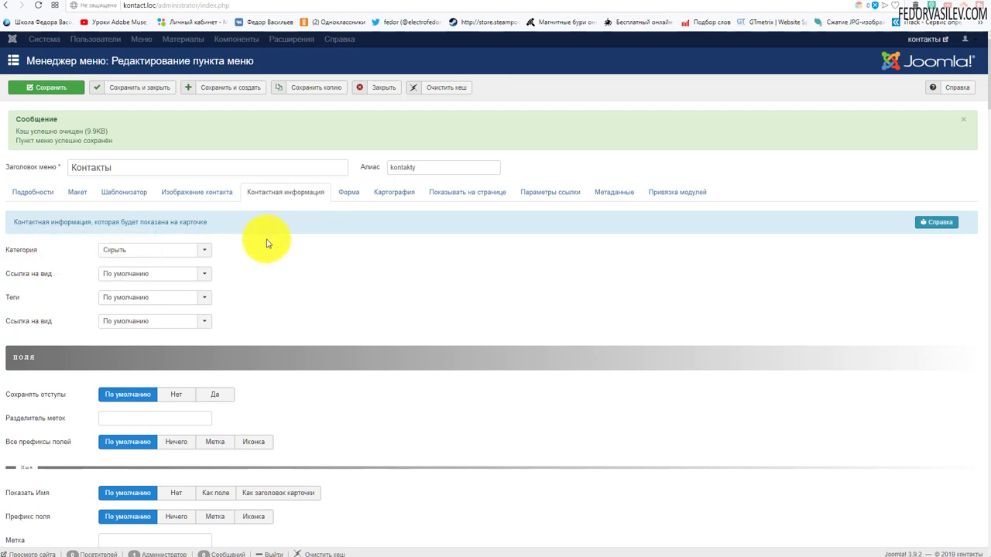
scroll(272, 242, "down", 1)
scroll(66, 174, "down", 1)
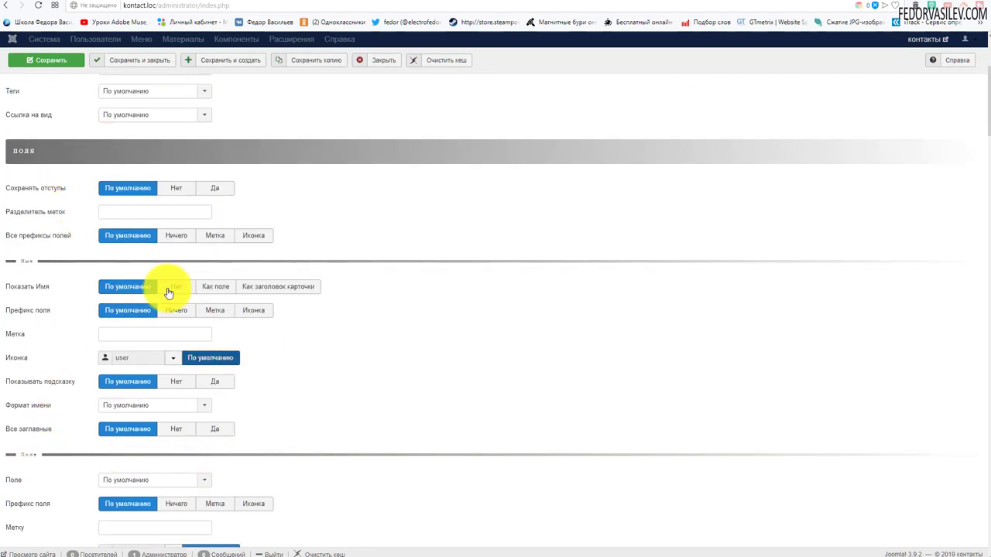
scroll(215, 314, "down", 8)
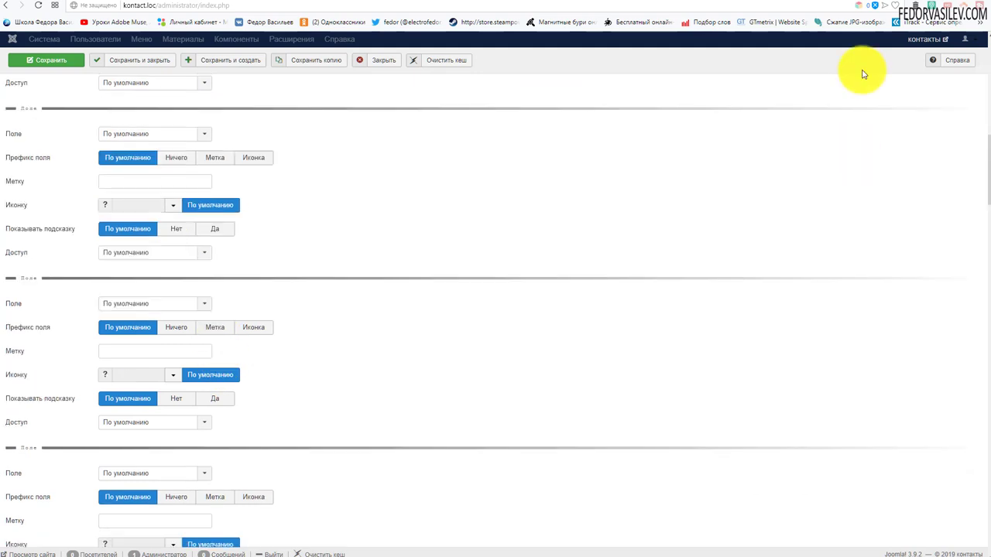
left_click(828, 4)
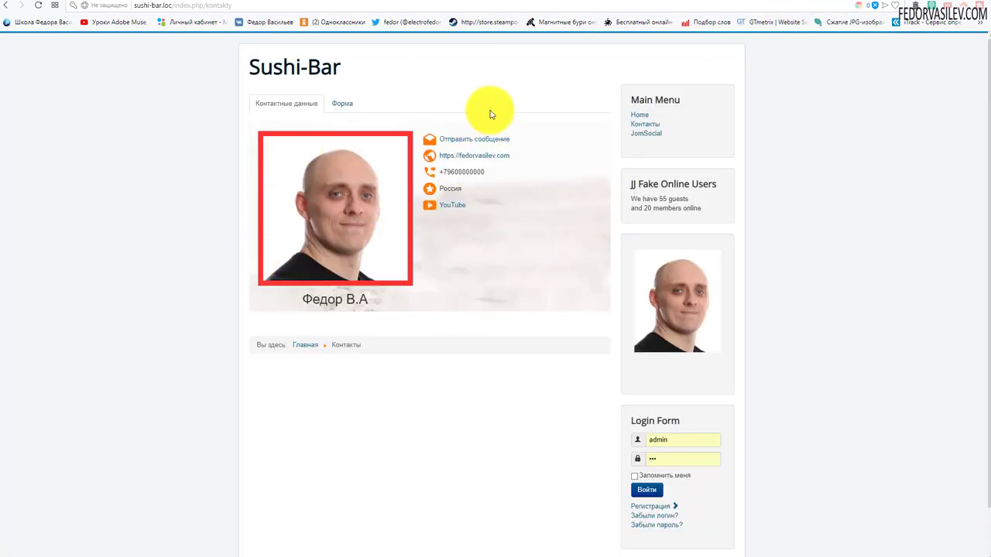
left_click(866, 4)
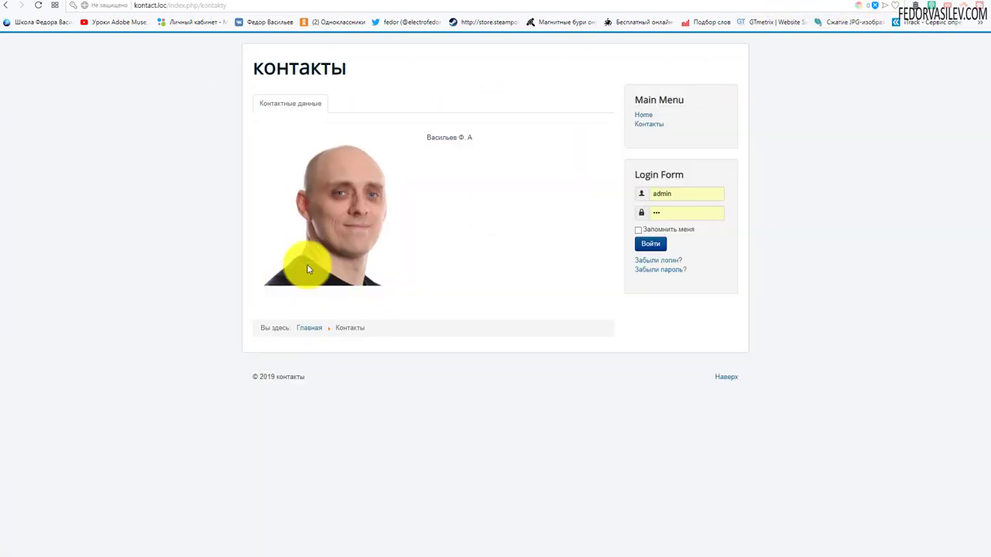
left_click(851, 4)
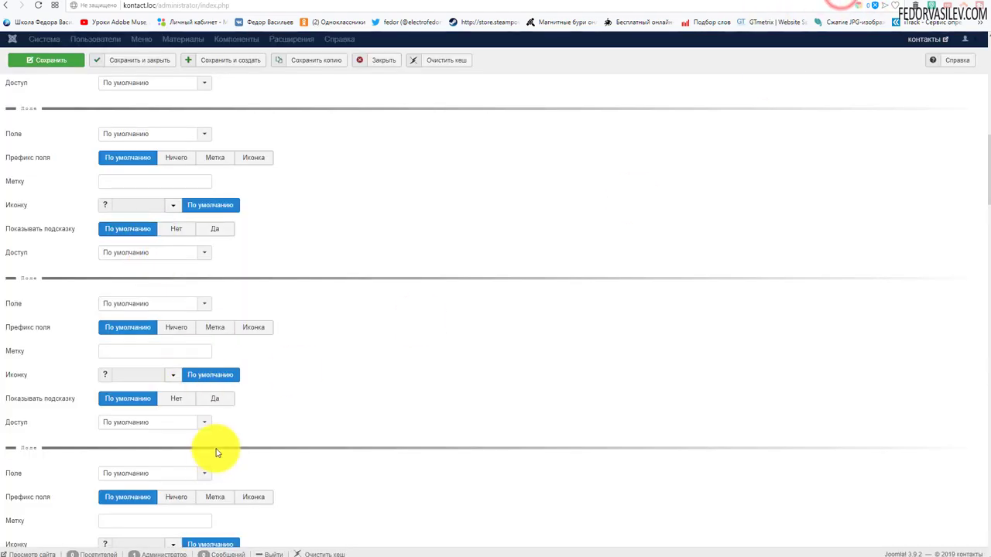
scroll(233, 348, "up", 1)
scroll(101, 403, "up", 3)
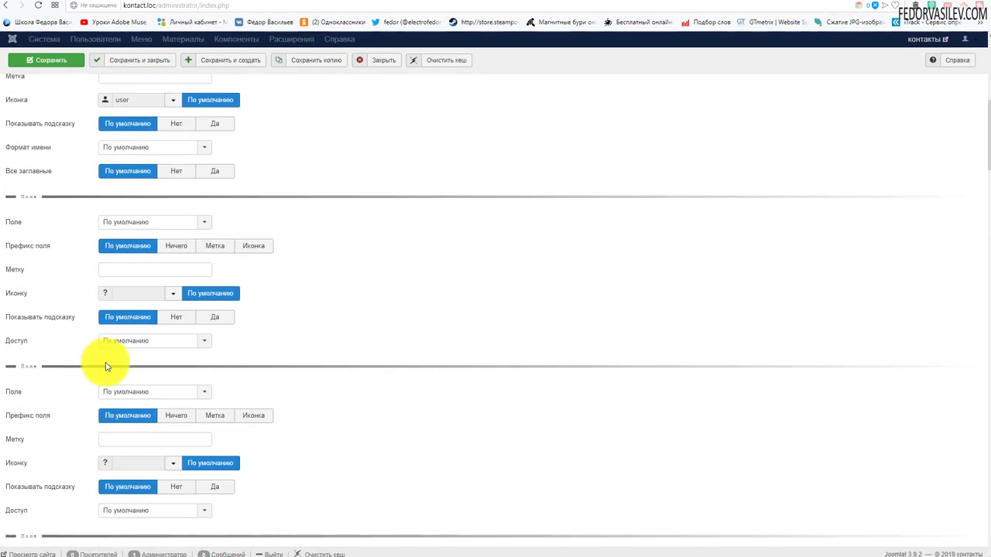
scroll(151, 424, "up", 5)
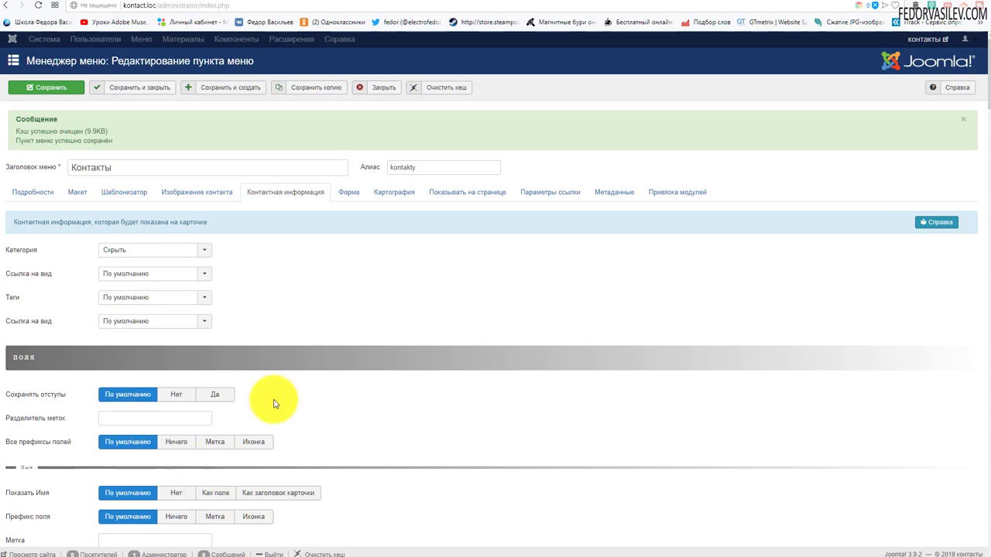
Set Показать Имя to Как заголовок карточки for the Контакты menu item and save it.
scroll(275, 380, "down", 3)
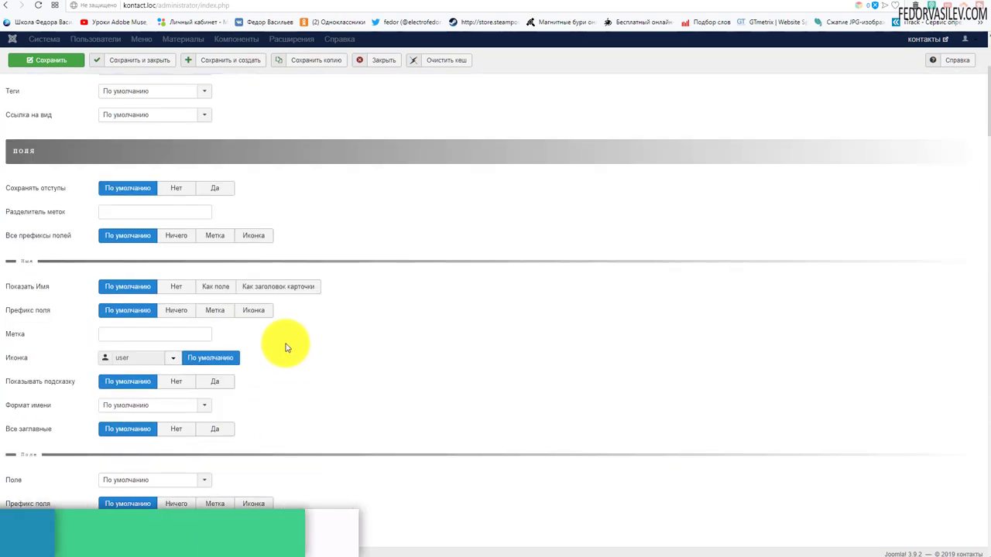
scroll(282, 355, "up", 3)
scroll(312, 250, "down", 2)
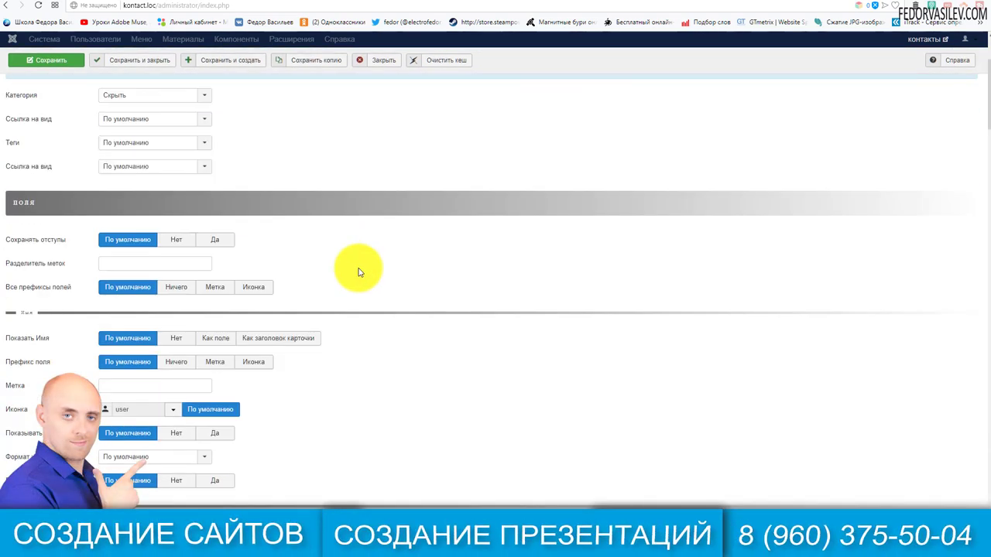
double_click(43, 339)
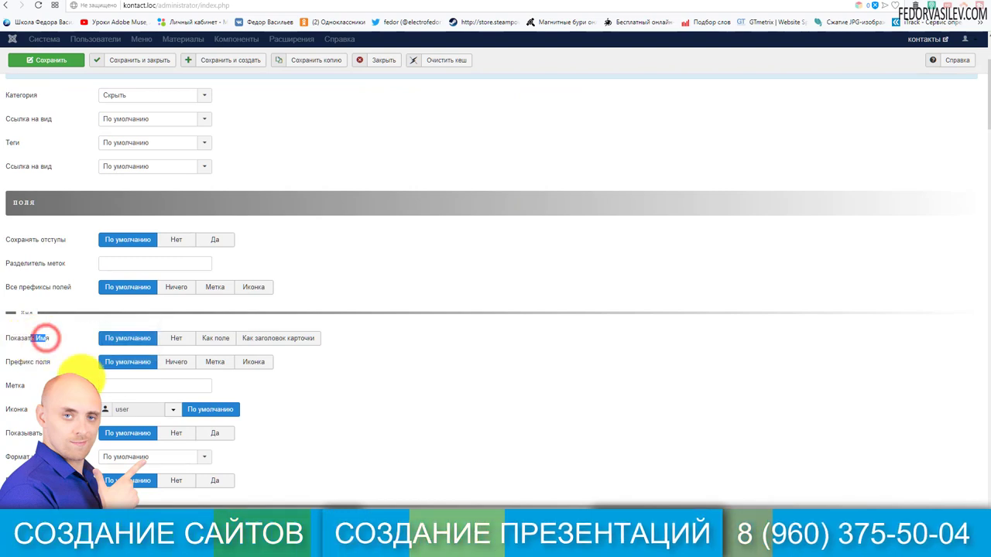
left_click(391, 415)
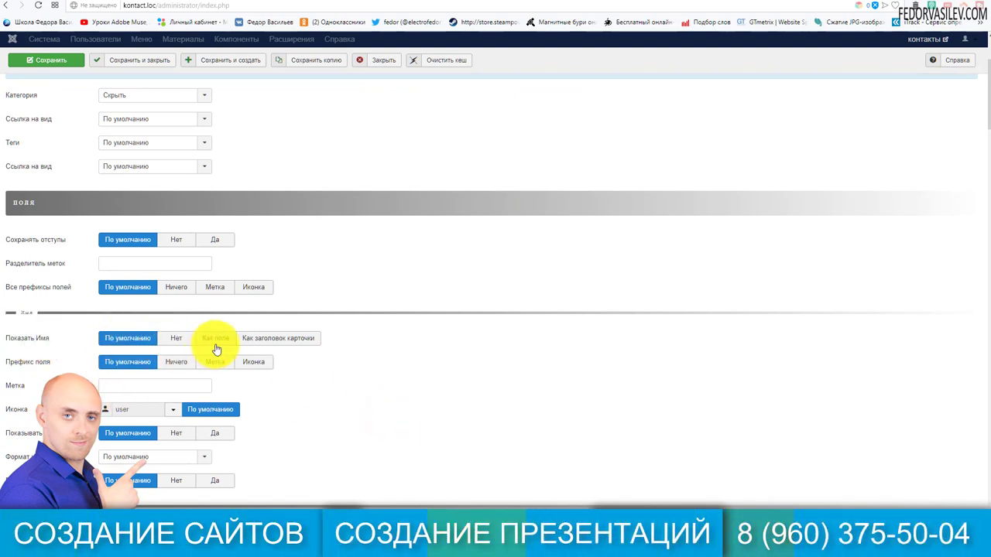
left_click(303, 340)
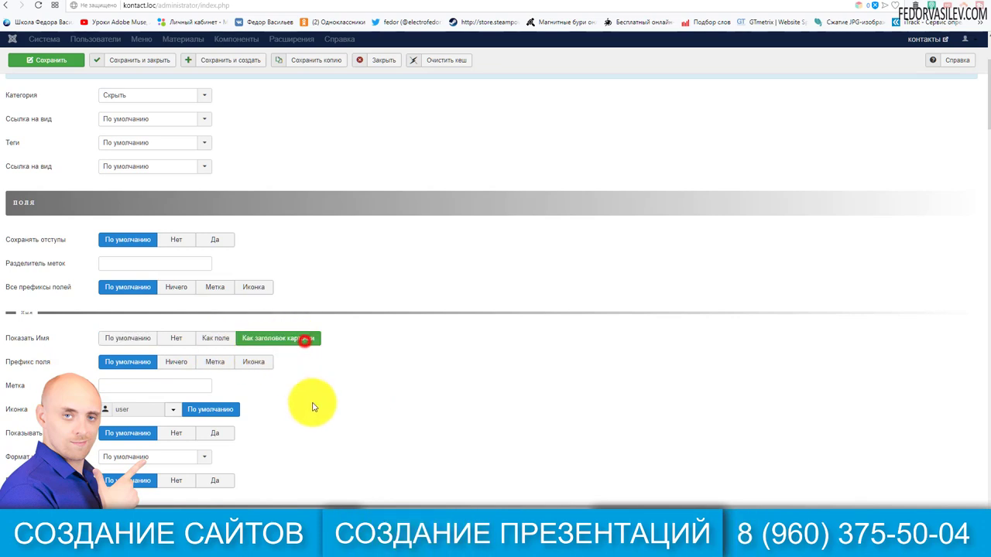
left_click(49, 60)
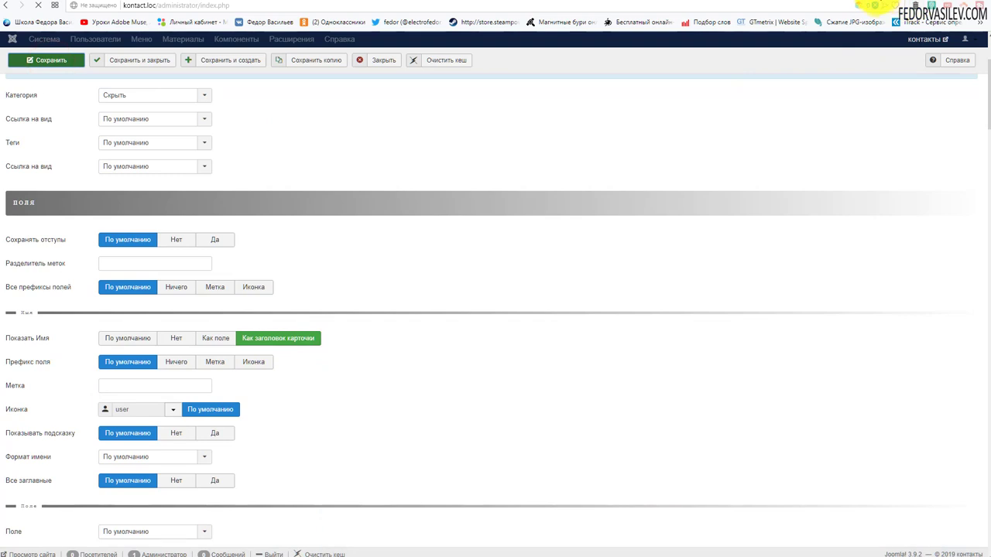
Reload the kontact.loc contact page and check where the contact's name is placed on the card.
left_click(873, 3)
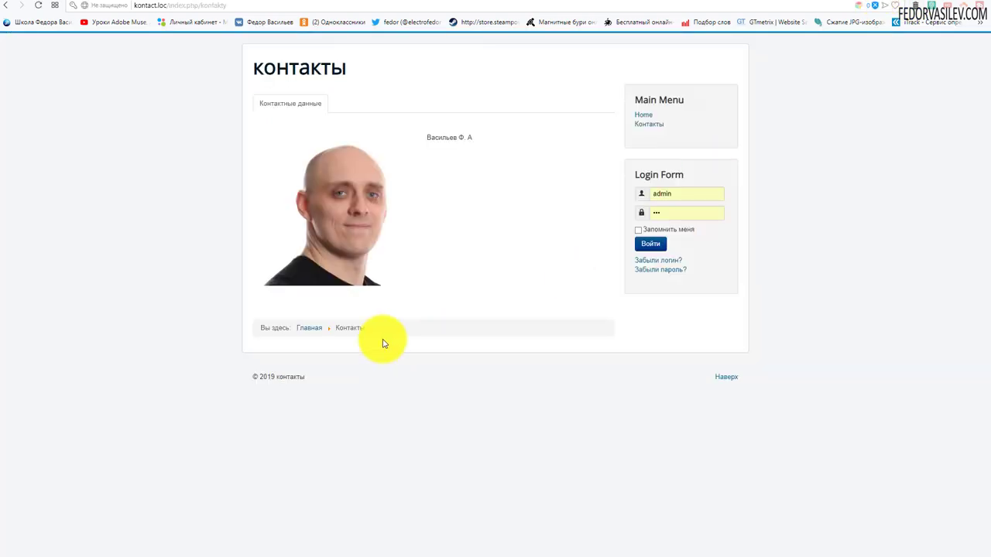
left_click(38, 7)
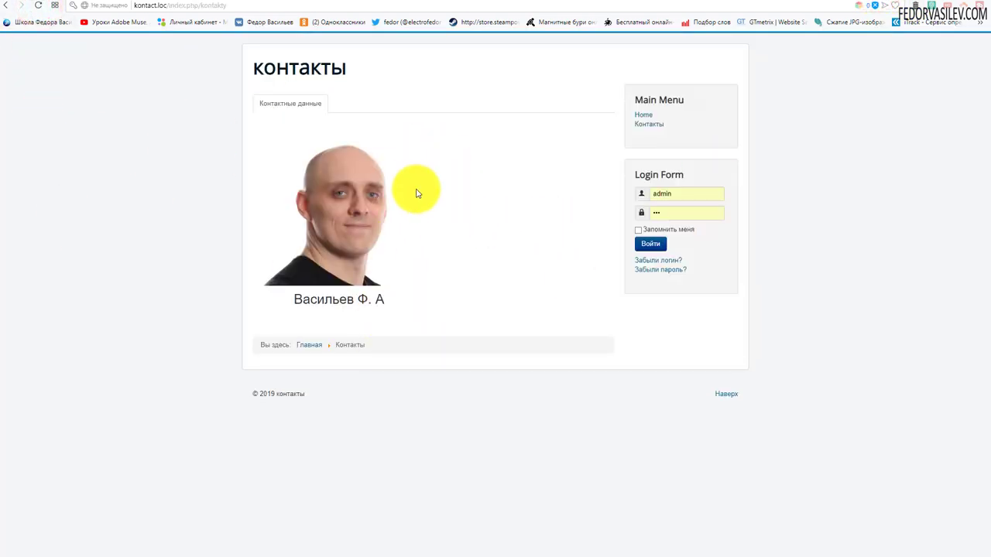
left_click_drag(294, 300, 347, 299)
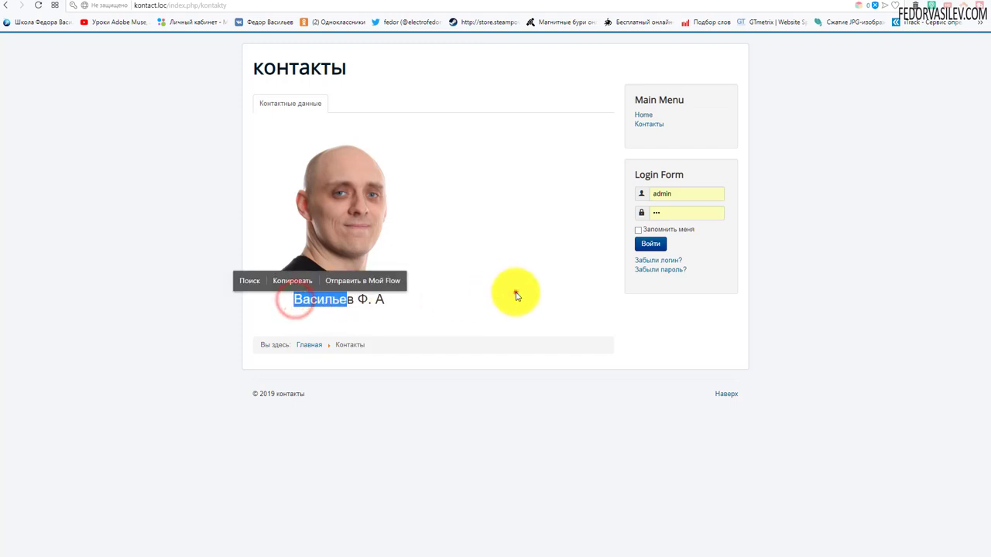
left_click(516, 296)
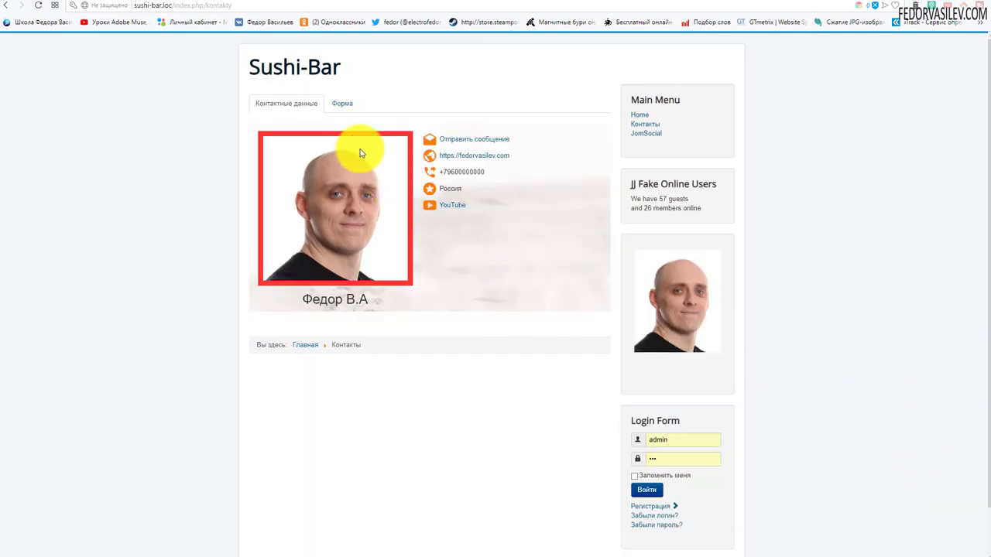
Examine the feedback form on the Sushi-Bar contact page and how the Отправить сообщение link leads to it.
left_click(350, 108)
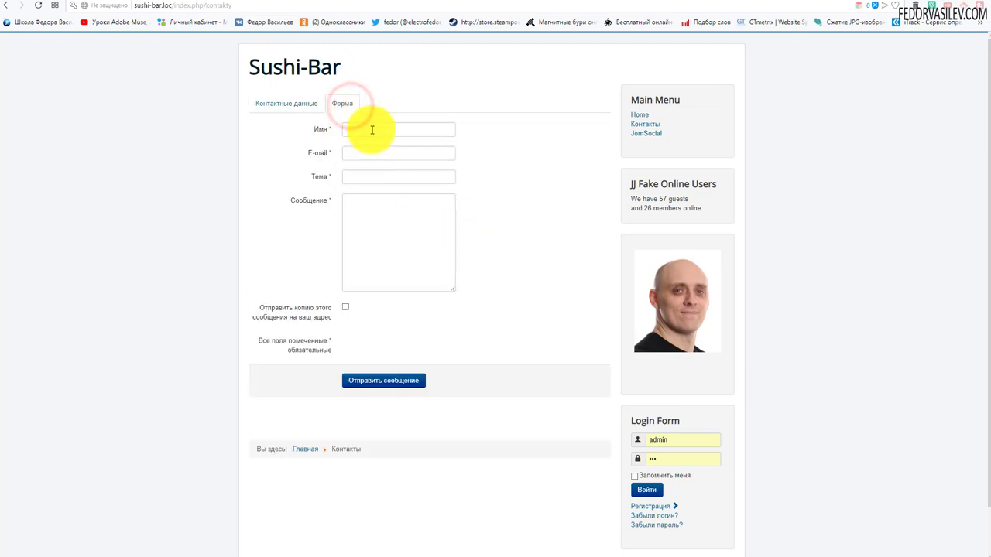
left_click(371, 128)
left_click(528, 88)
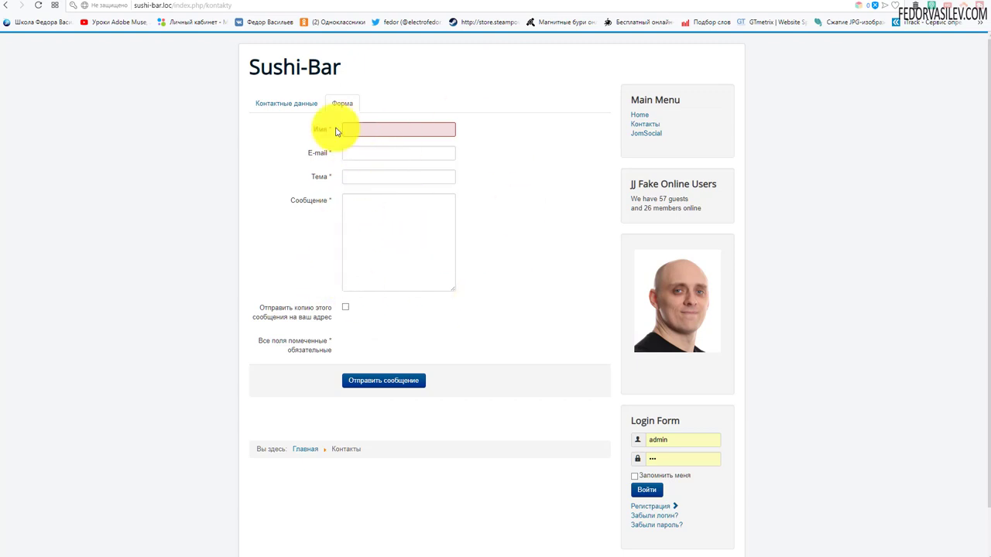
left_click(282, 103)
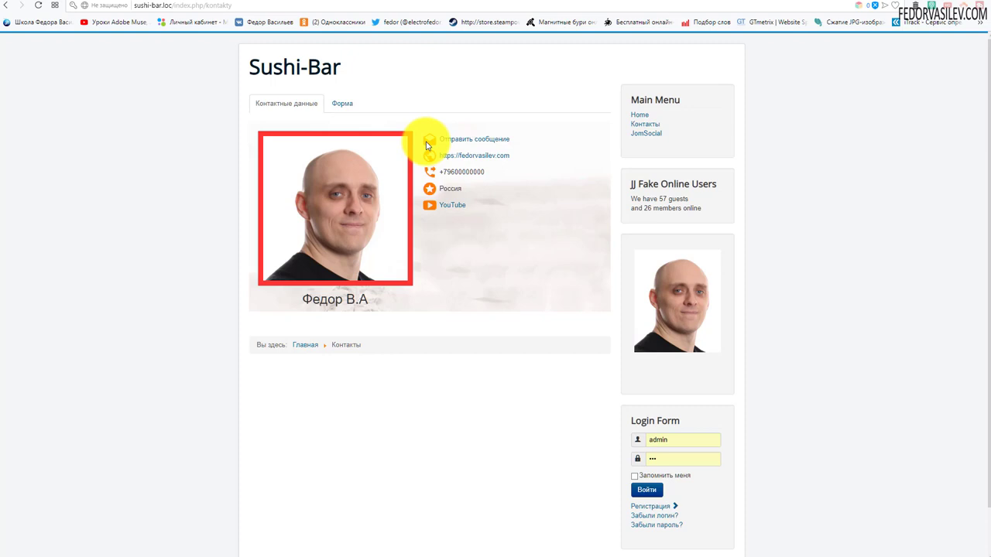
left_click(471, 140)
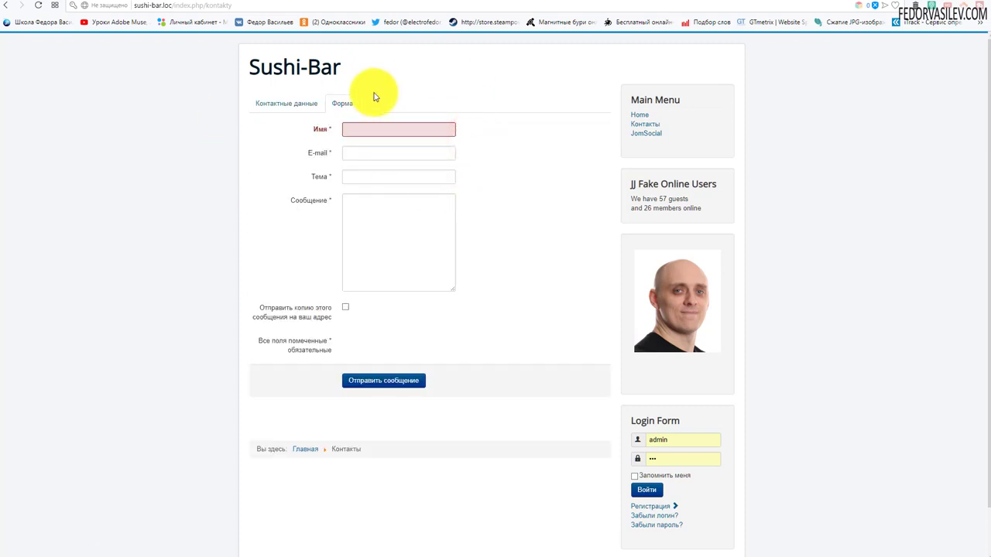
left_click(301, 105)
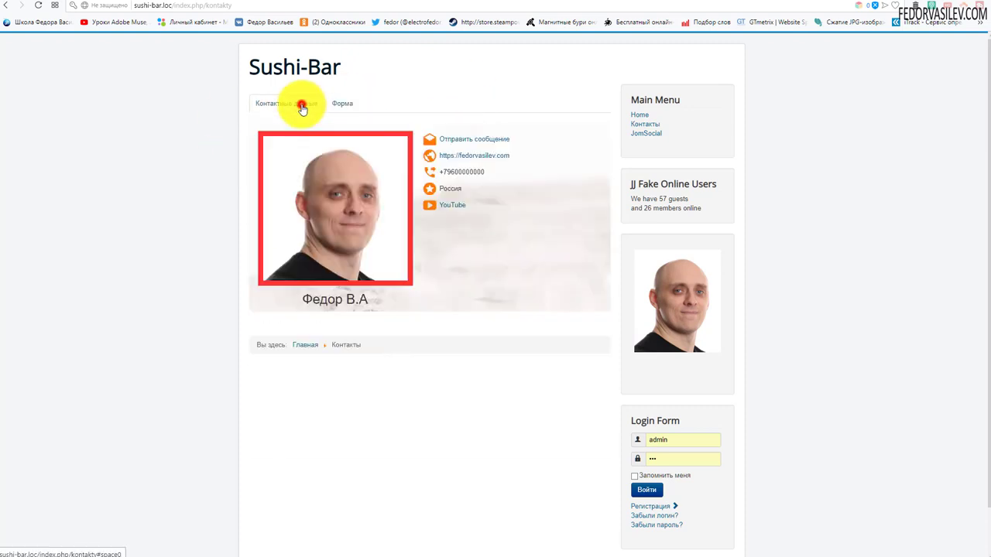
left_click(343, 105)
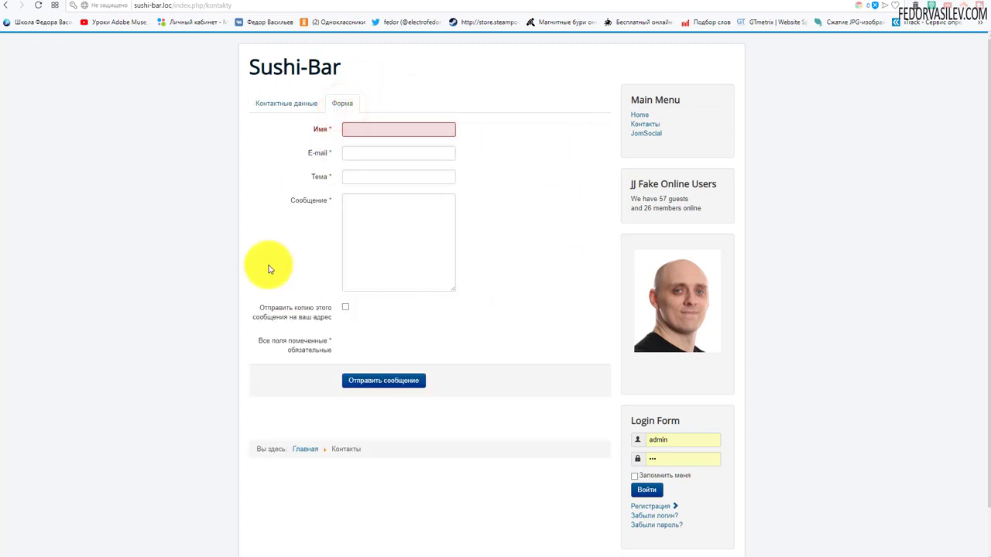
Compare the Контактные данные and Форма sections of the Sushi-Bar contact page.
left_click(300, 108)
left_click(337, 105)
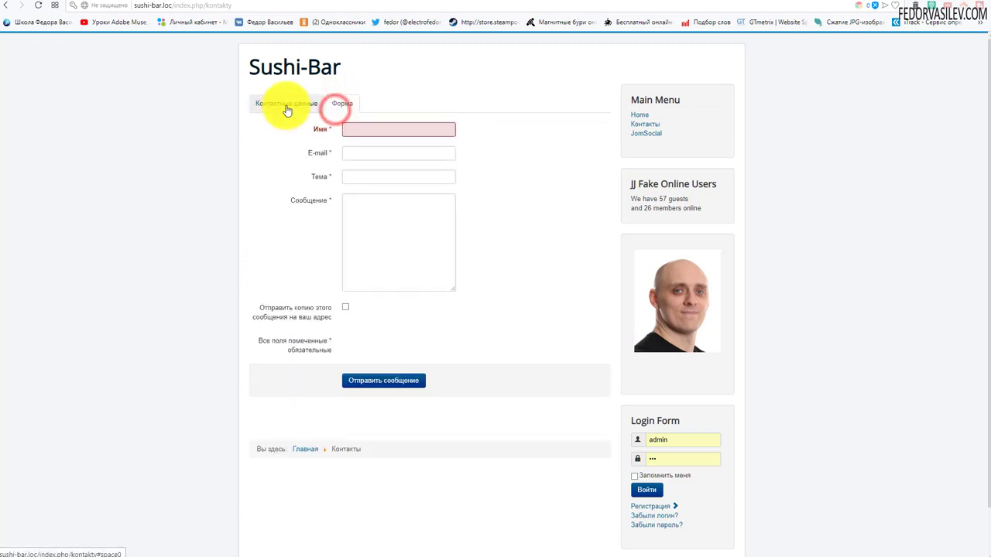
left_click(286, 108)
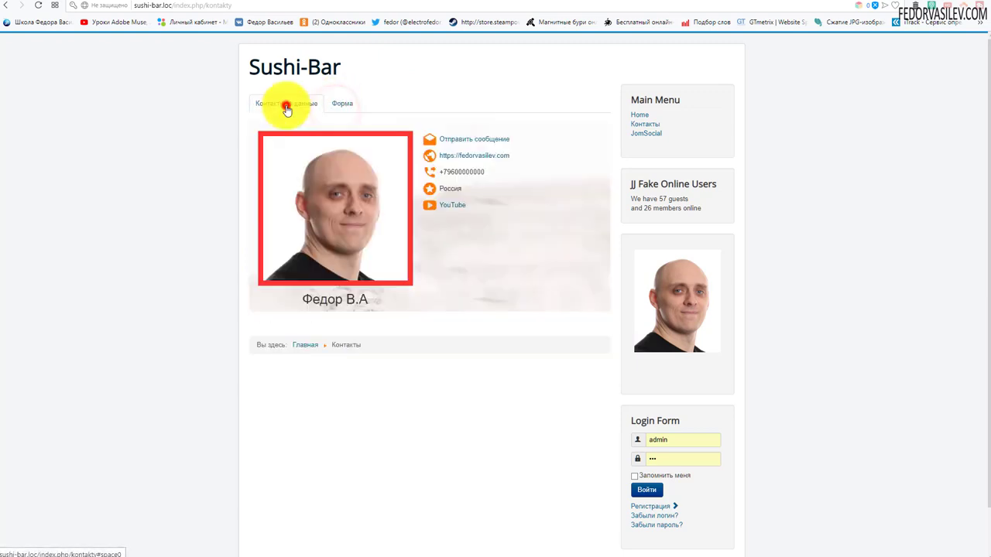
left_click(343, 105)
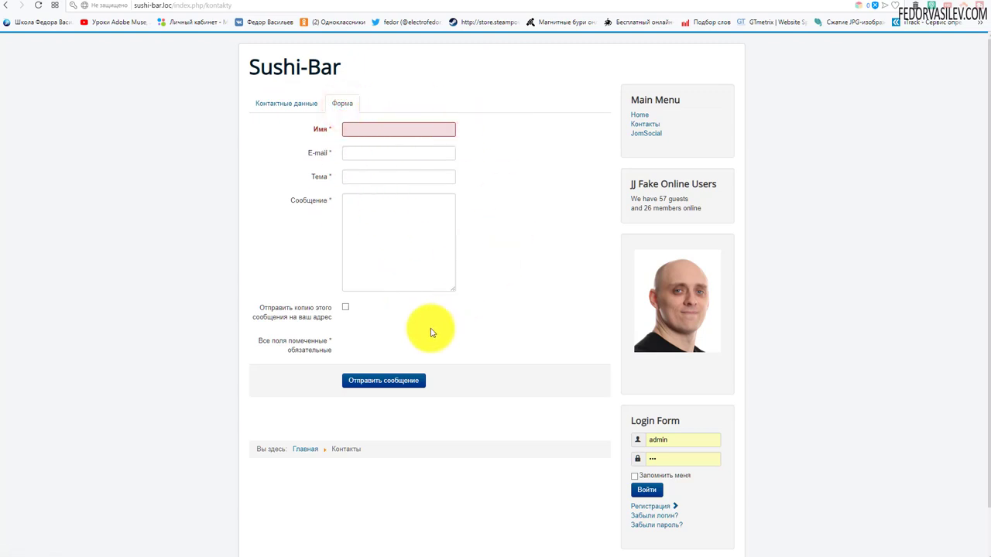
left_click(286, 102)
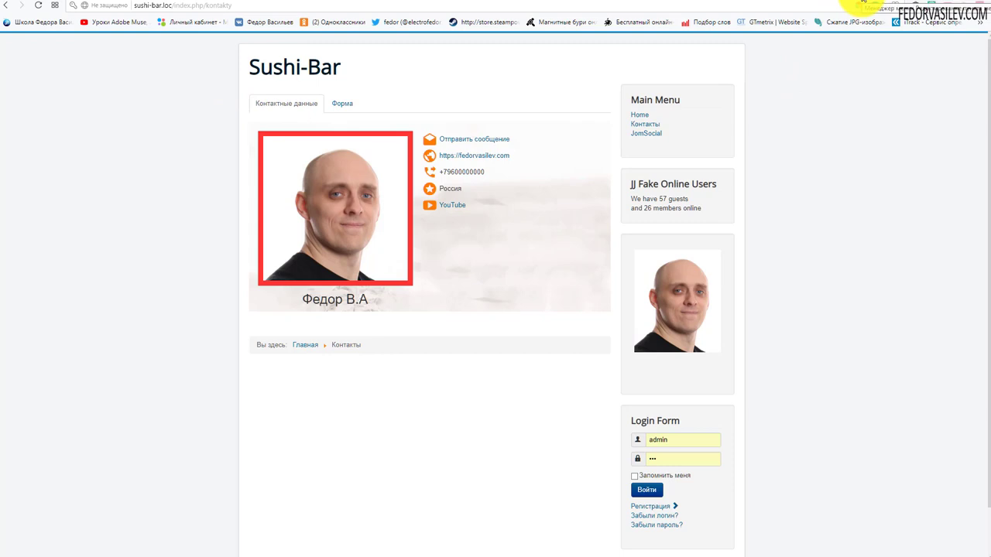
Examine the Макет settings of the kontact.loc Контакты menu item, including the Место positions and their labels.
left_click(861, 3)
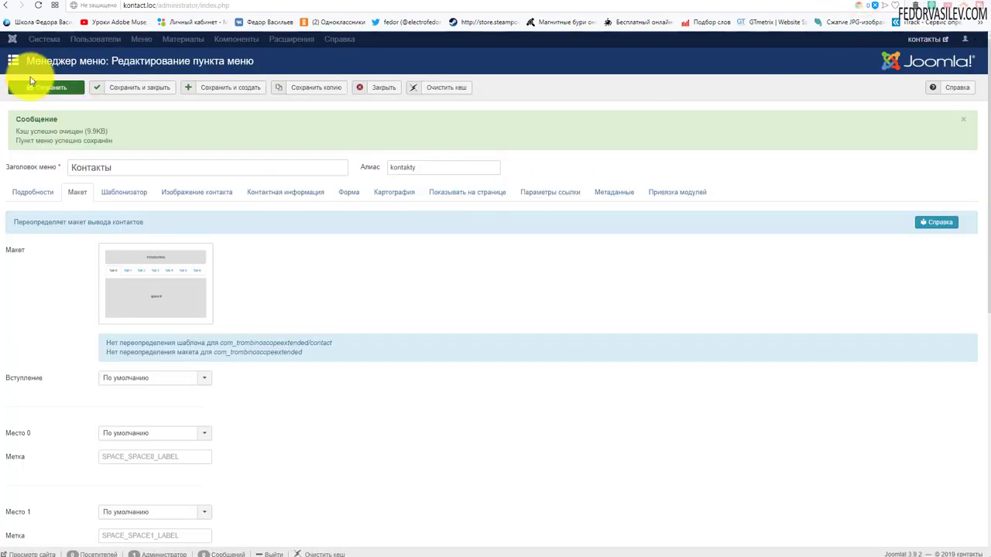
left_click_drag(39, 58, 116, 54)
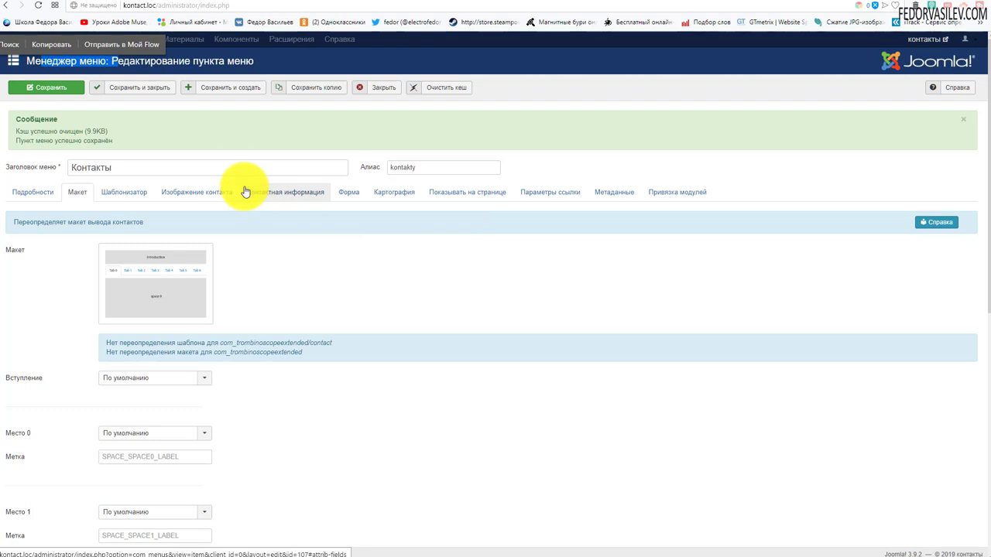
left_click(80, 163)
double_click(111, 164)
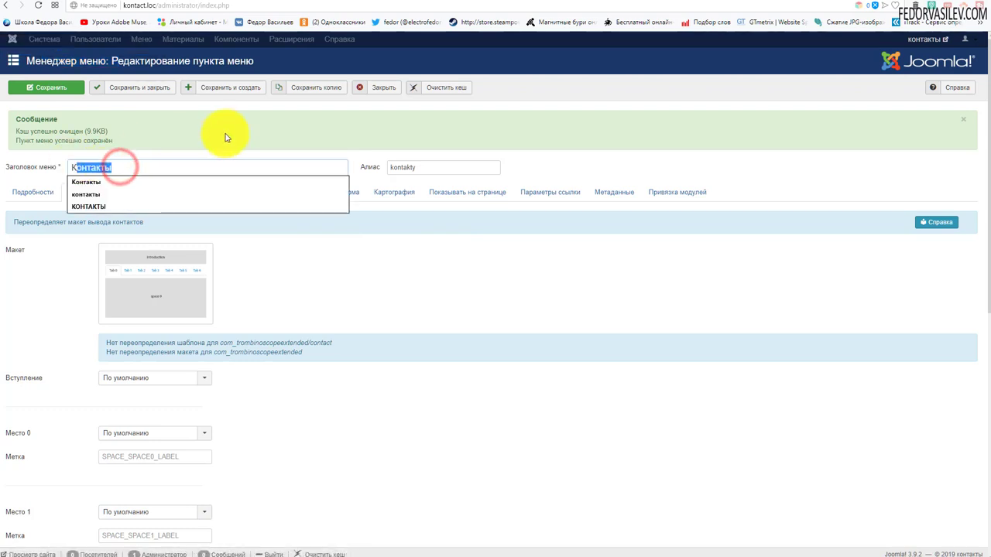
left_click(226, 137)
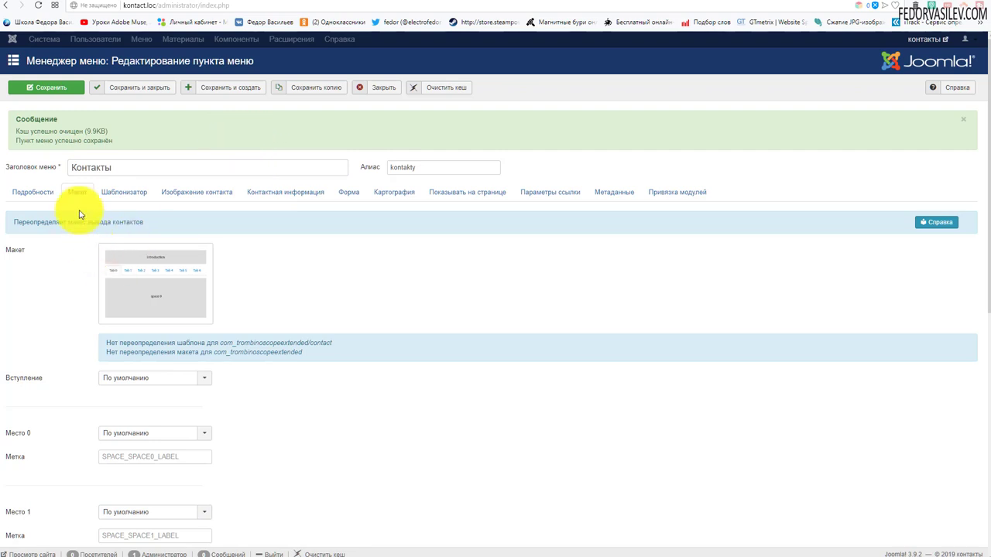
scroll(272, 211, "down", 2)
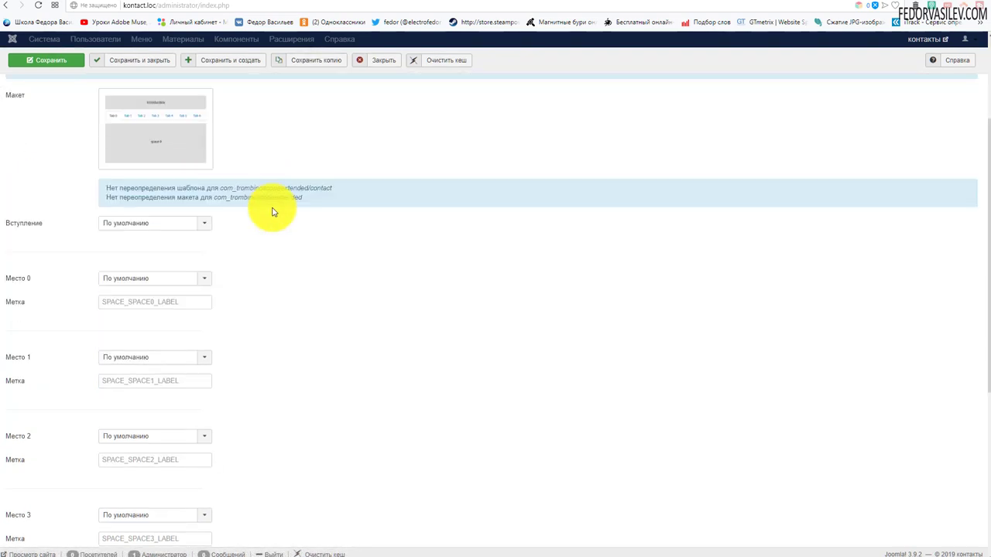
mouse_move(26, 286)
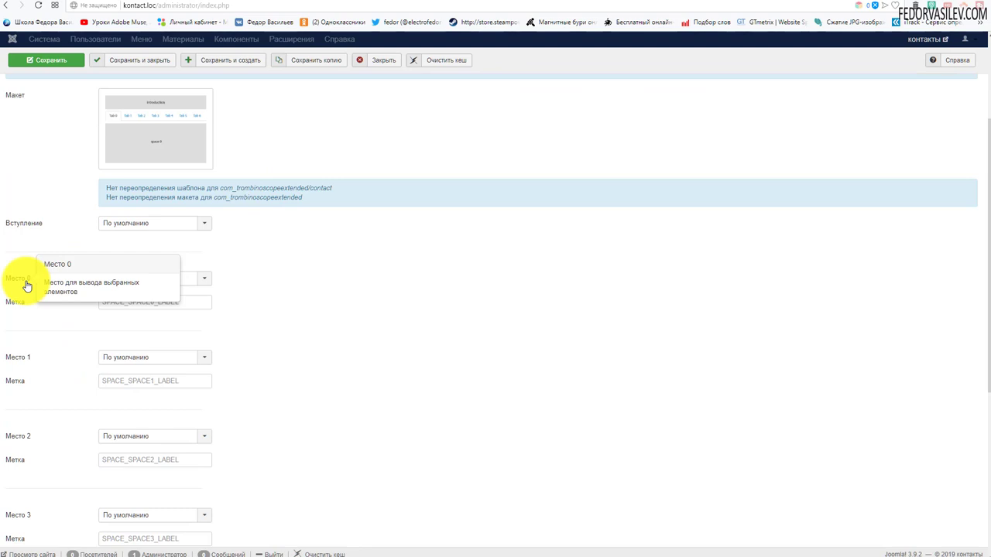
scroll(26, 370, "down", 3)
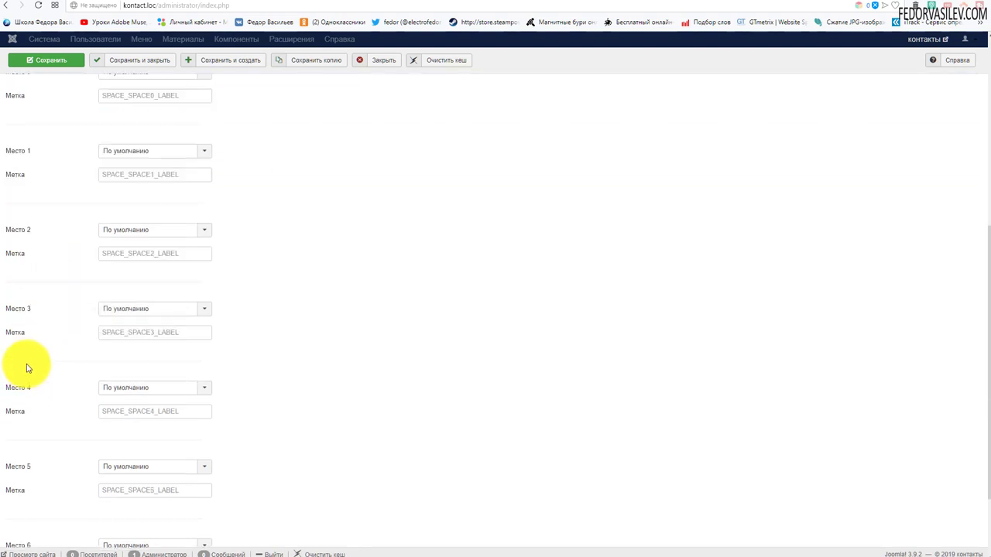
scroll(27, 370, "up", 3)
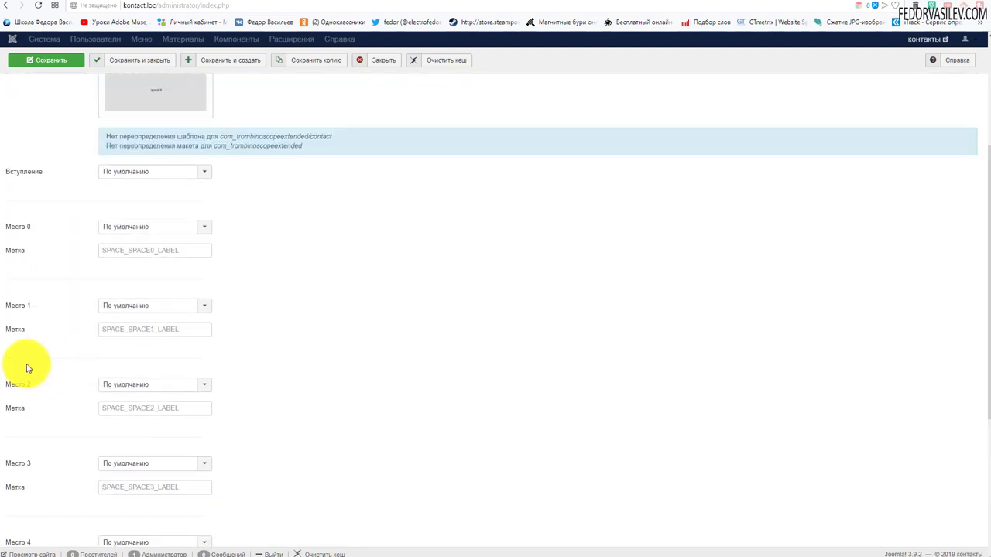
Set Место 0 to Контактные данные in the Контакты menu item's layout, matching the Sushi-Bar page, and save it.
left_click(811, 2)
left_click(859, 3)
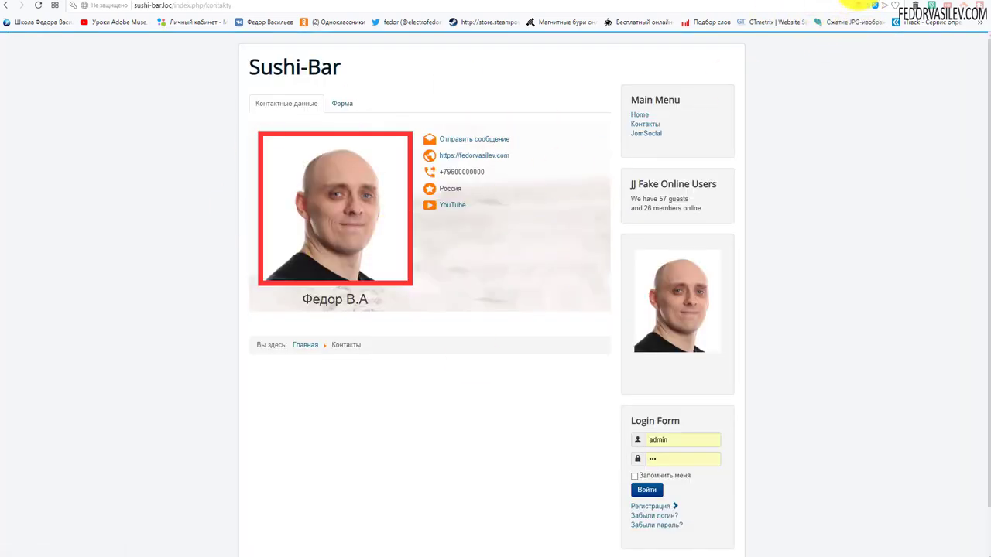
left_click(855, 3)
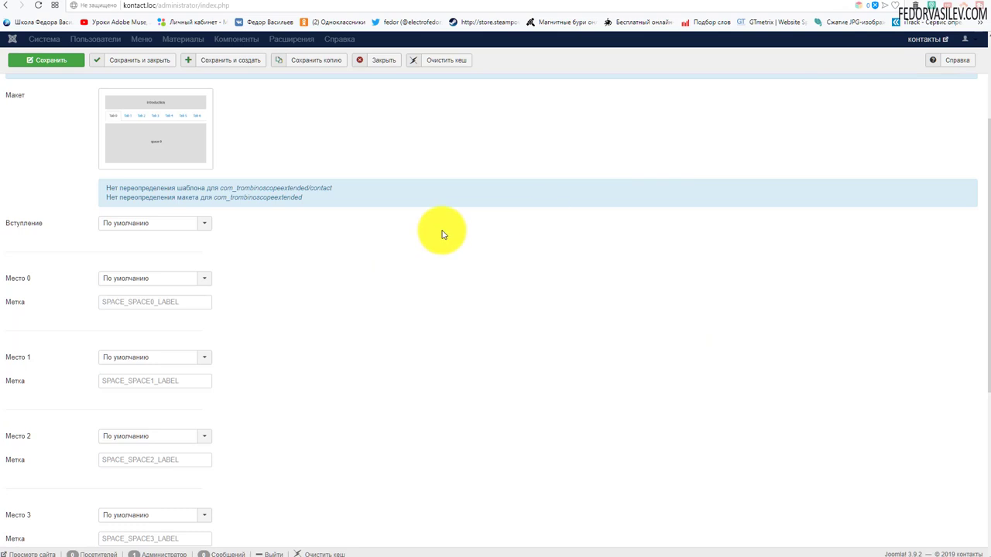
left_click(153, 289)
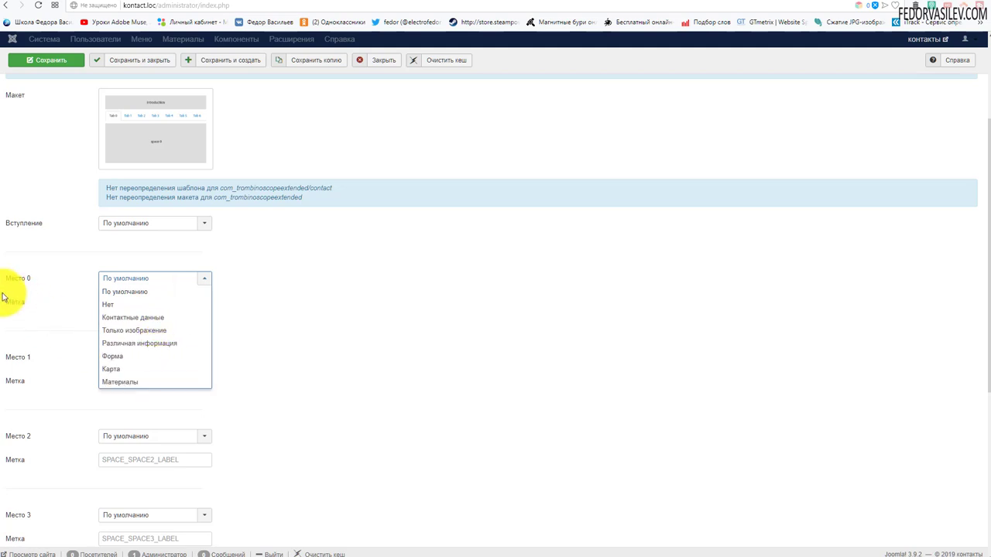
left_click(158, 318)
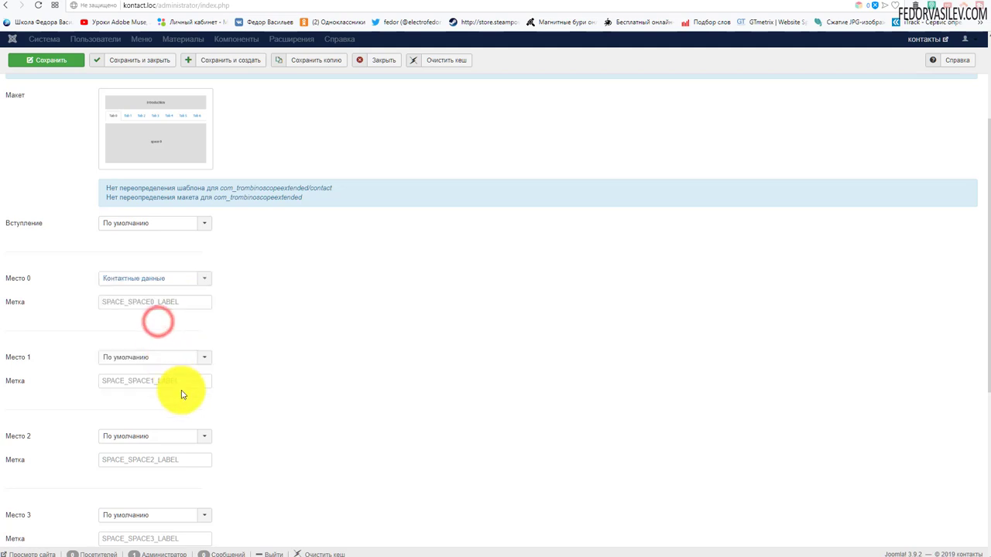
Reload the kontact.loc contact page and check its Контактные данные section heading.
left_click(873, 4)
left_click(38, 5)
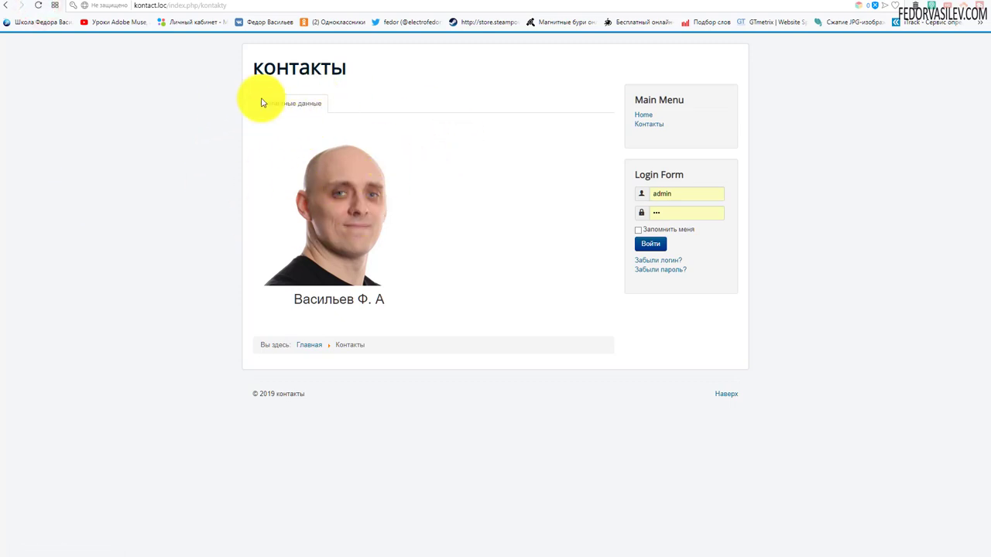
left_click_drag(266, 104, 427, 106)
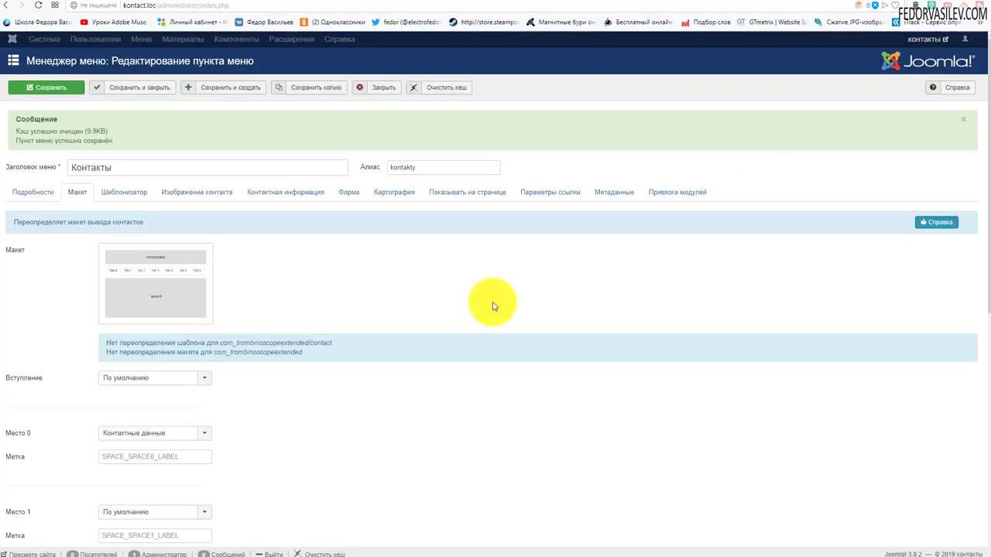
Set Место 1 to Форма in the Контакты menu item's layout and save it.
scroll(340, 275, "down", 3)
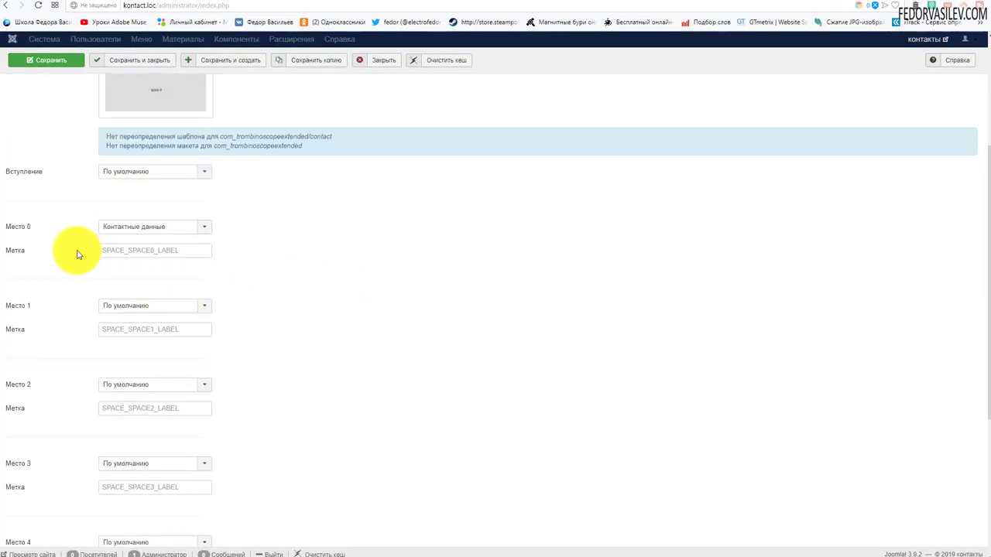
mouse_move(17, 311)
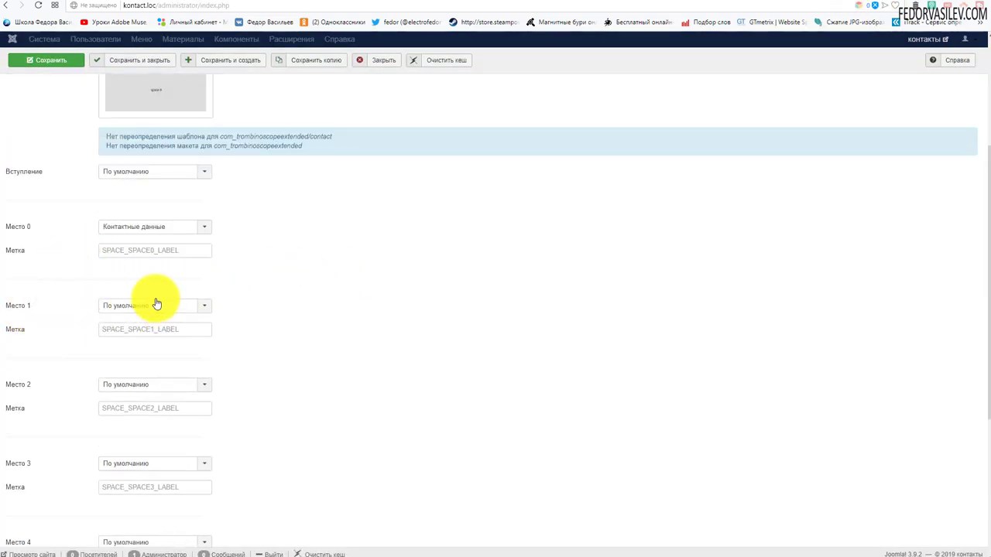
left_click(155, 310)
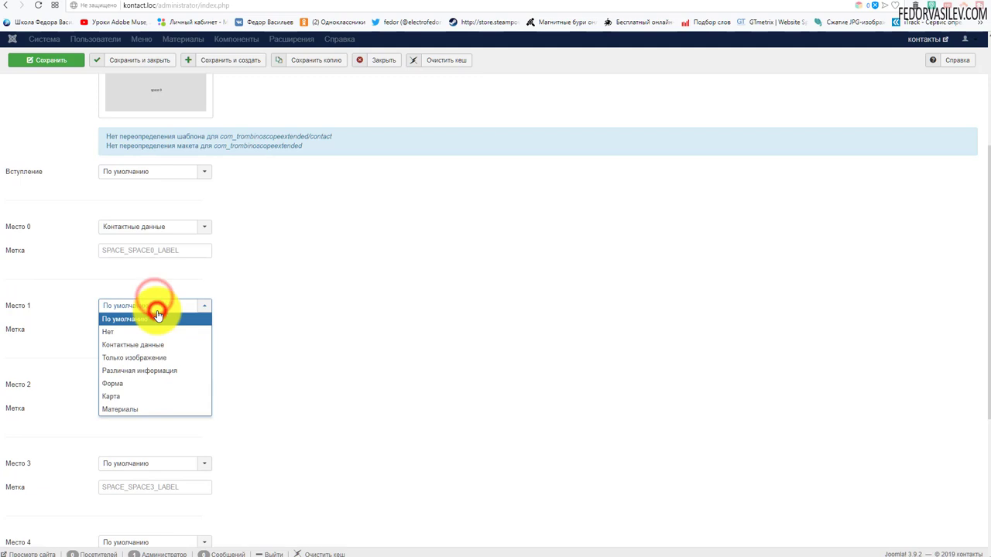
left_click(132, 385)
left_click(59, 61)
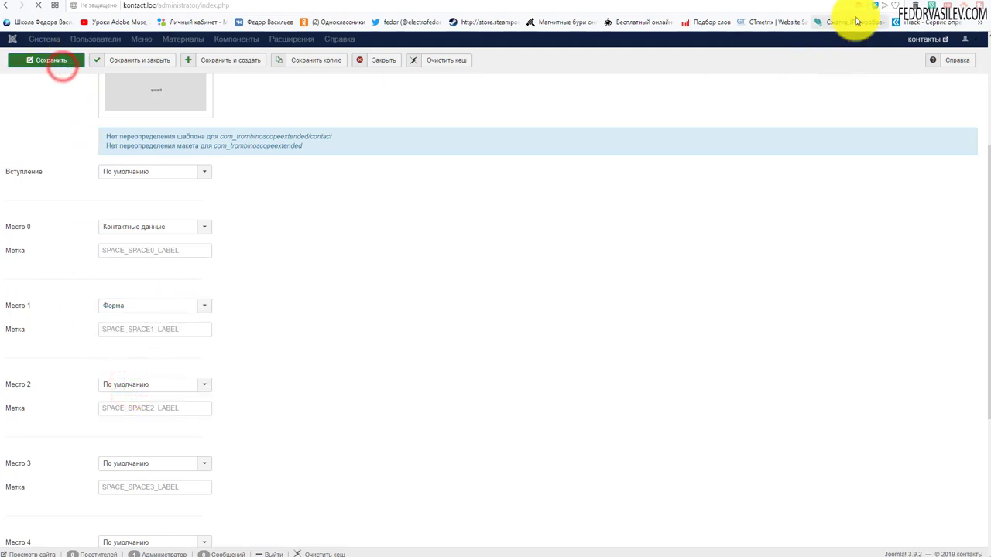
Reload the kontact.loc contact page and check both the Форма and Контактные данные sections.
key("ctrl+Tab")
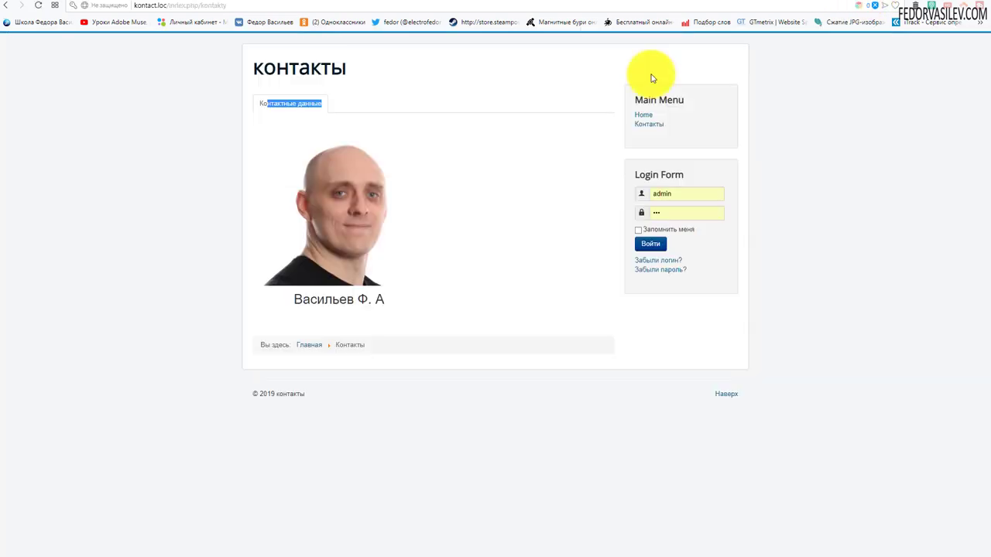
left_click(40, 5)
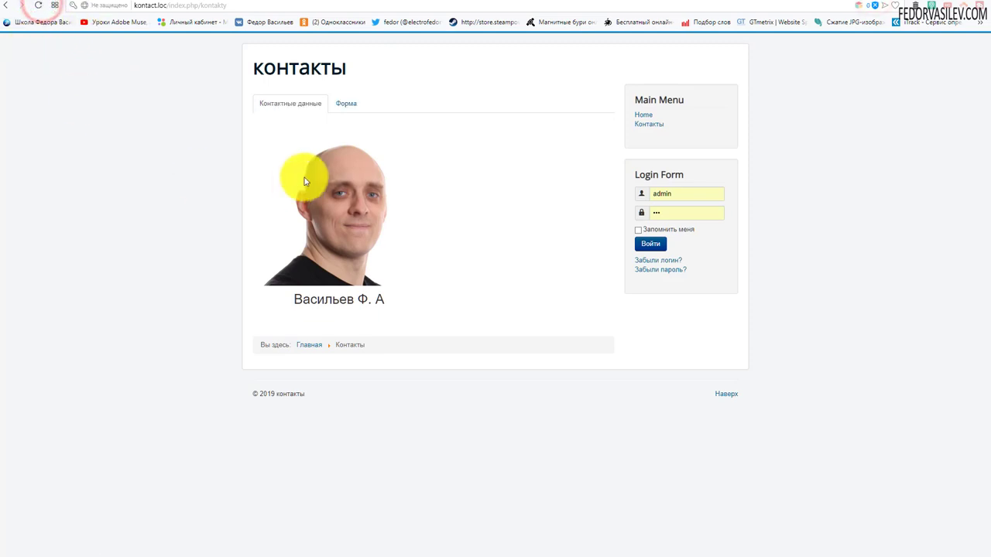
left_click(346, 106)
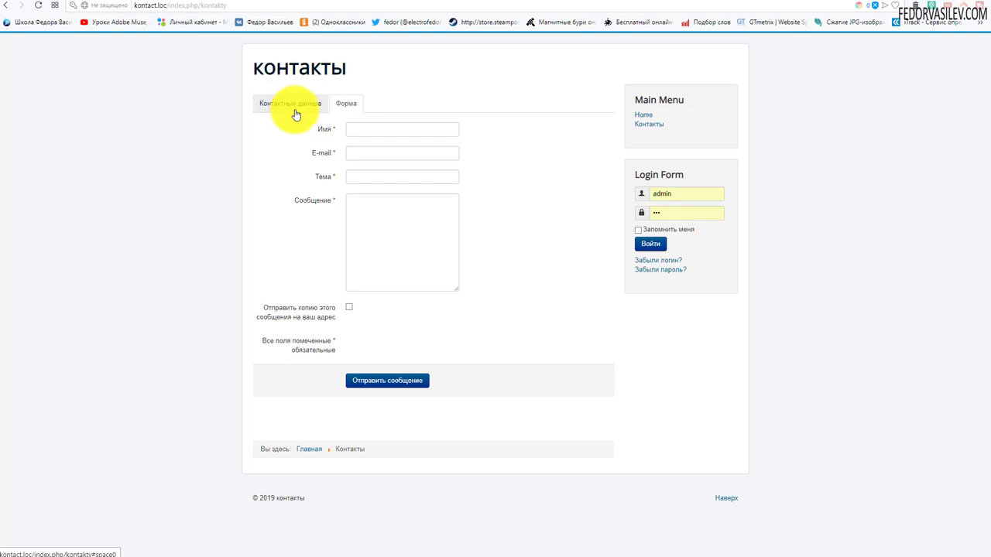
left_click(294, 109)
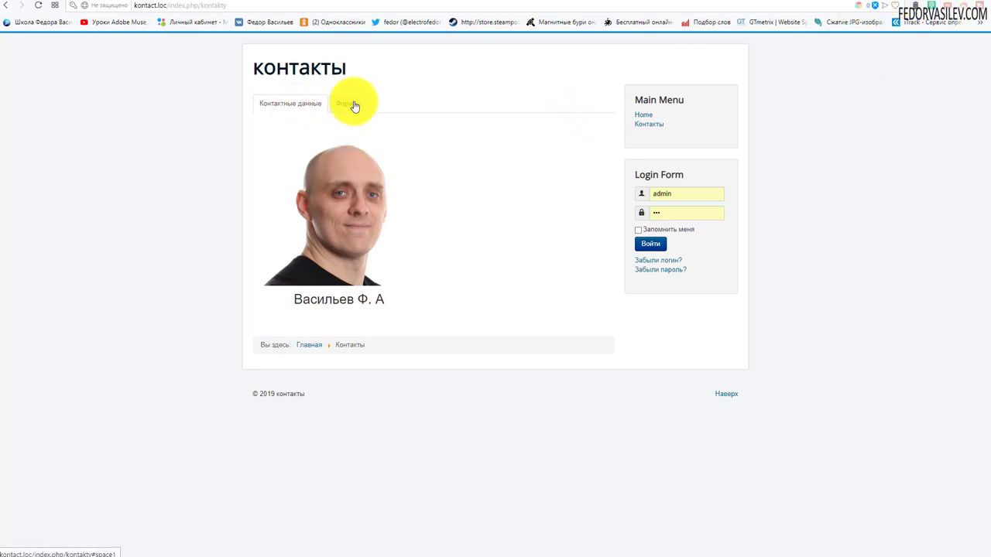
Examine the contact detail rows on the Sushi-Bar card and where the Отправить сообщение link leads.
left_click(827, 4)
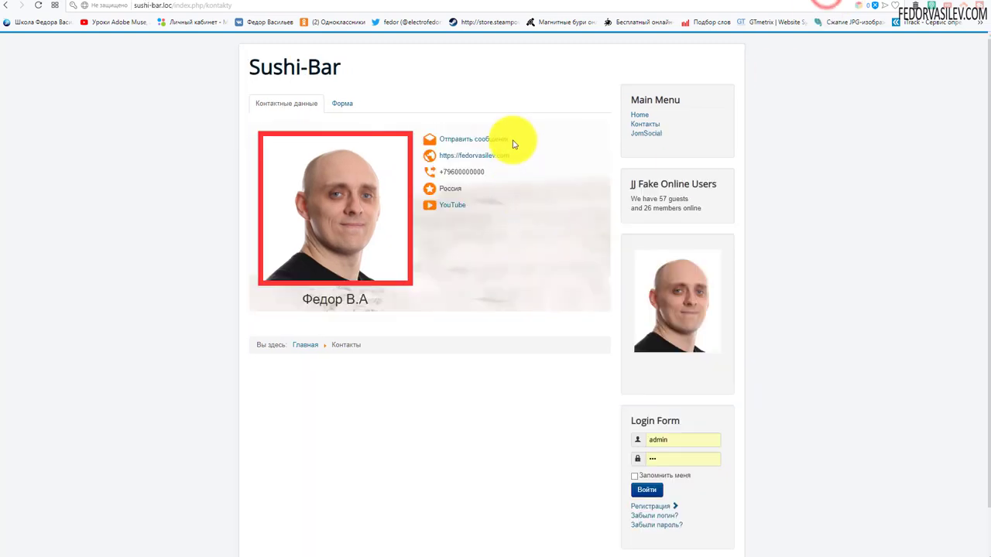
left_click_drag(514, 141, 459, 243)
left_click(436, 67)
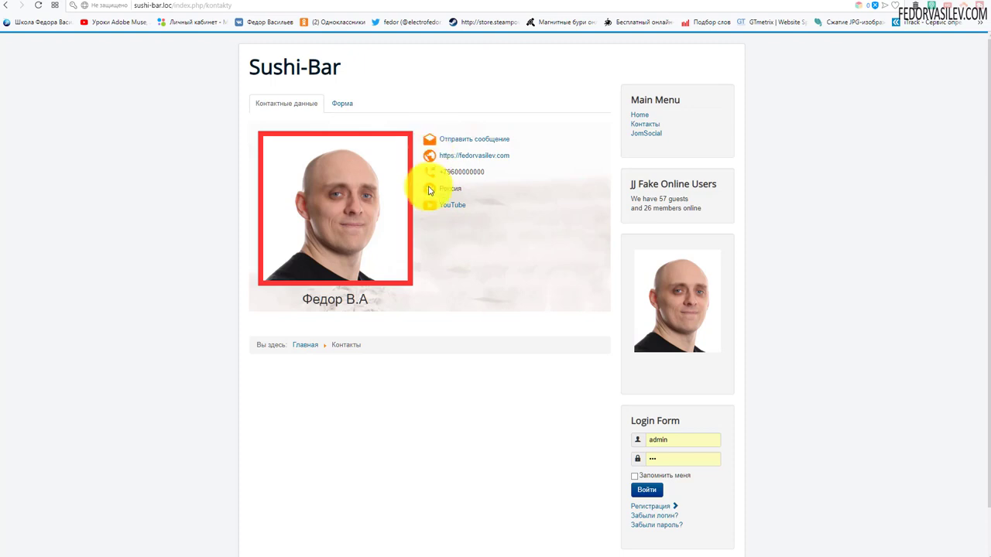
left_click(464, 145)
left_click(292, 103)
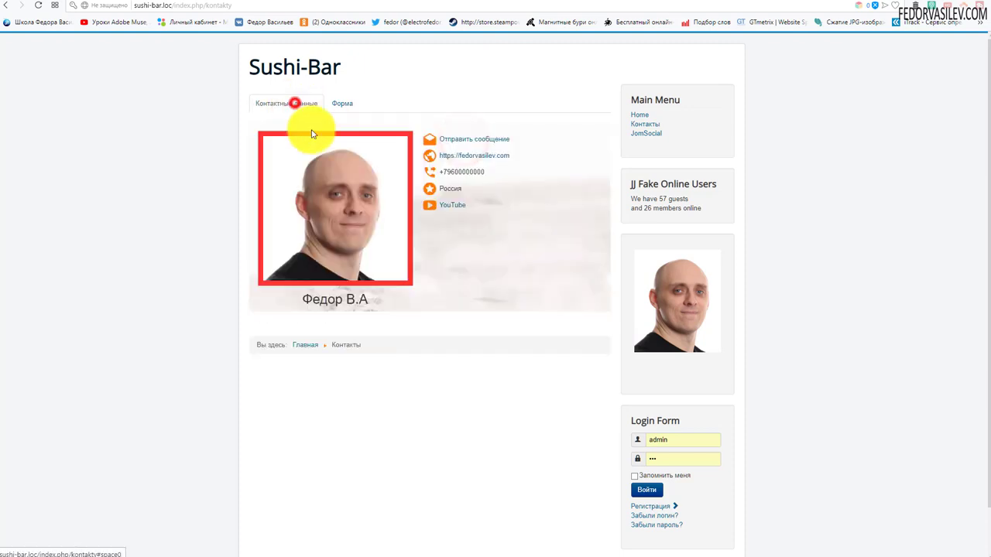
left_click(449, 145)
left_click(259, 96)
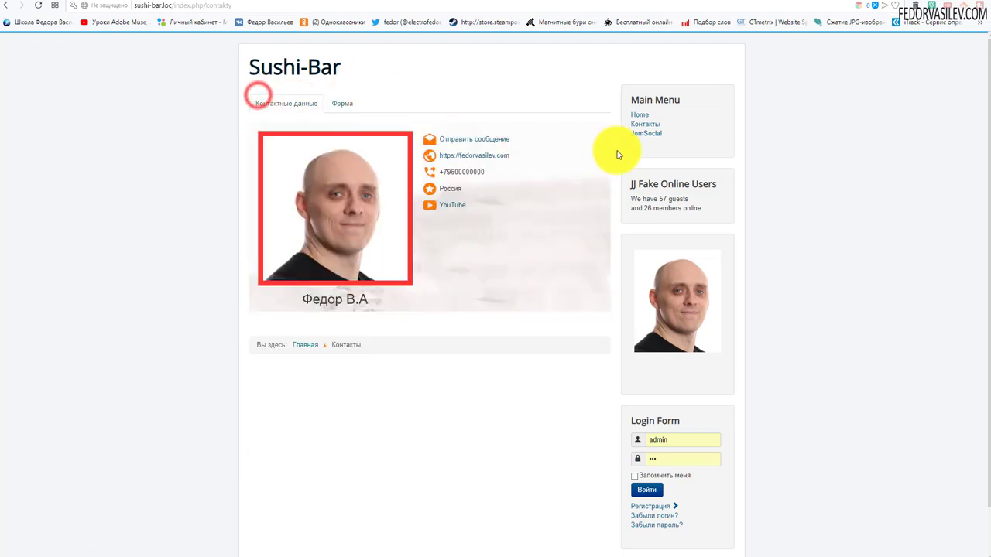
Set the first Поле below the Имя section to Email in the kontact.loc Контакты menu item's contact information.
left_click(885, 554)
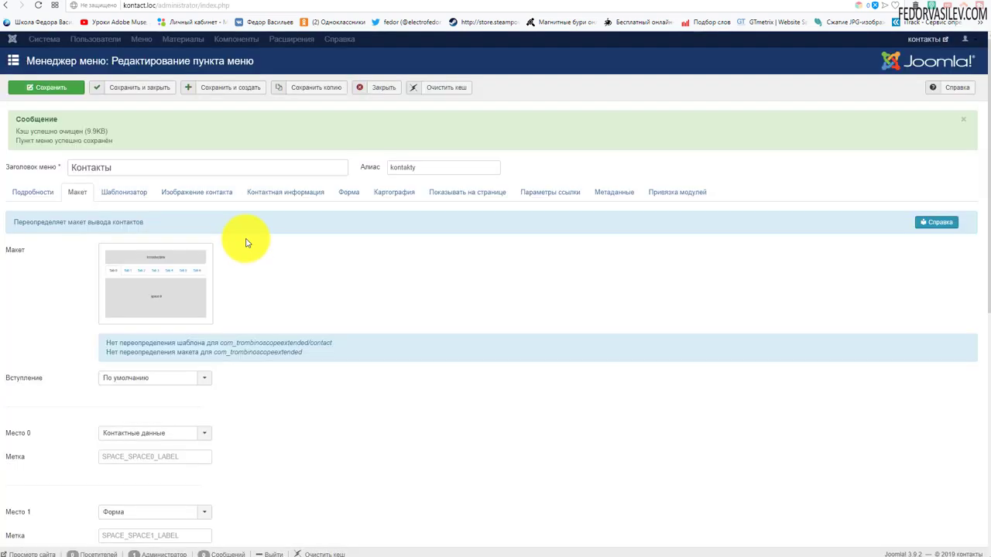
left_click(269, 195)
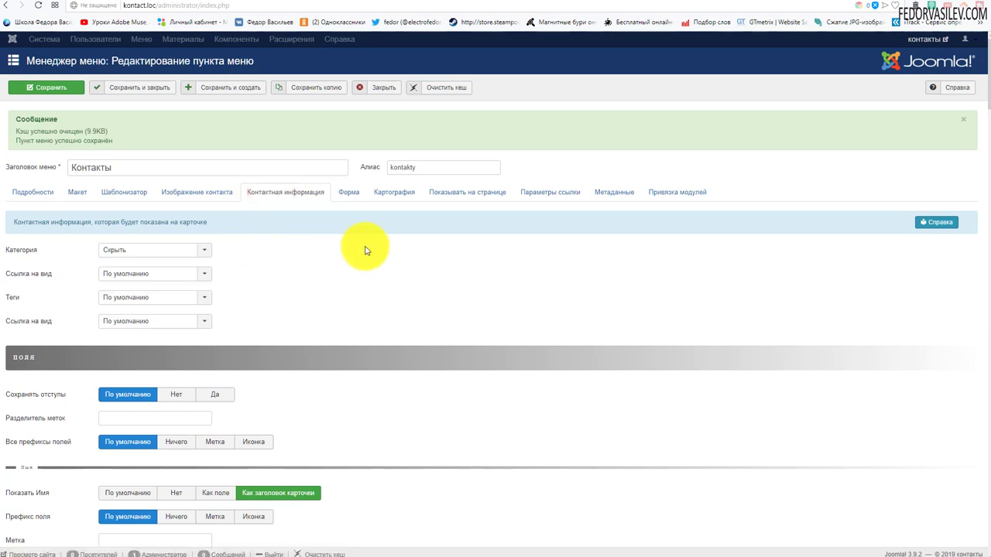
scroll(367, 250, "down", 3)
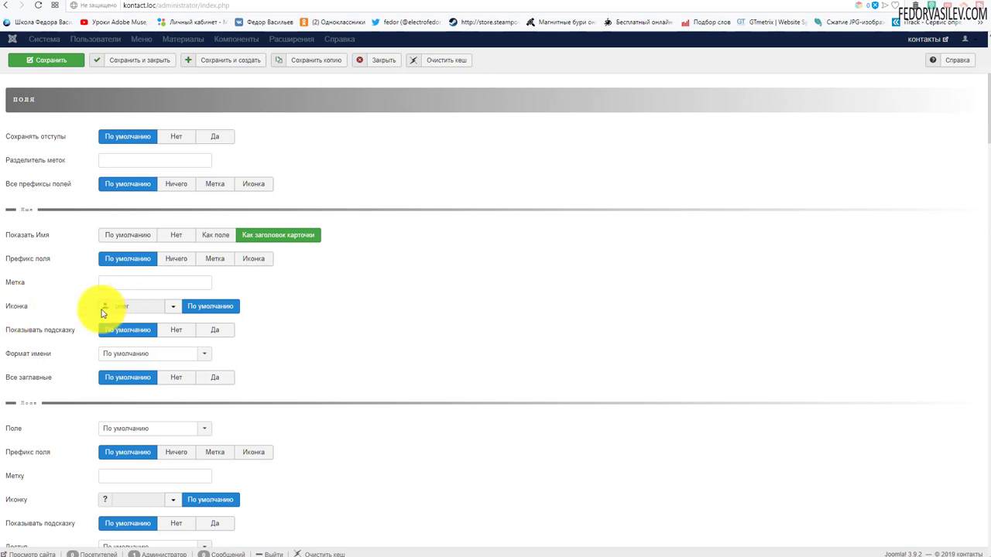
scroll(534, 272, "down", 2)
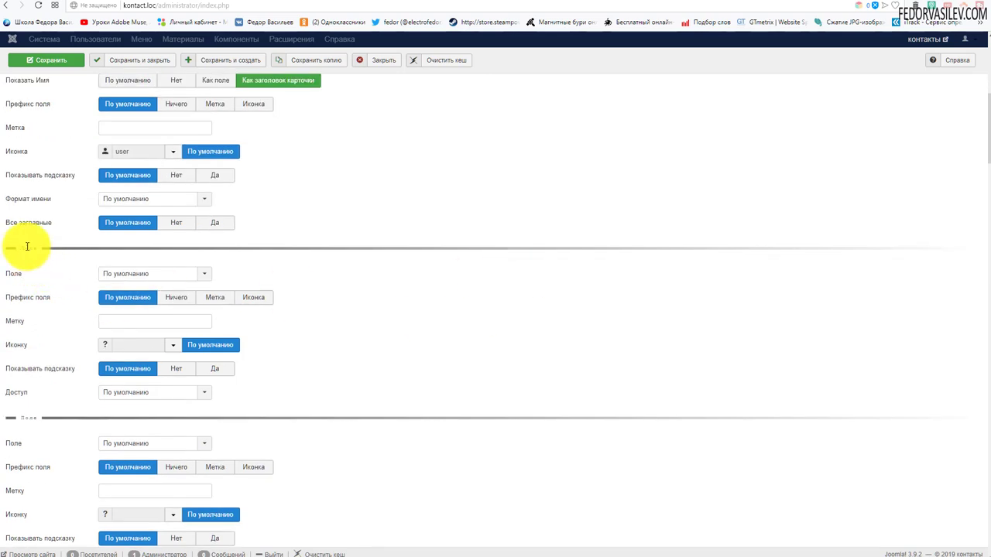
scroll(27, 247, "down", 2)
scroll(33, 283, "up", 1)
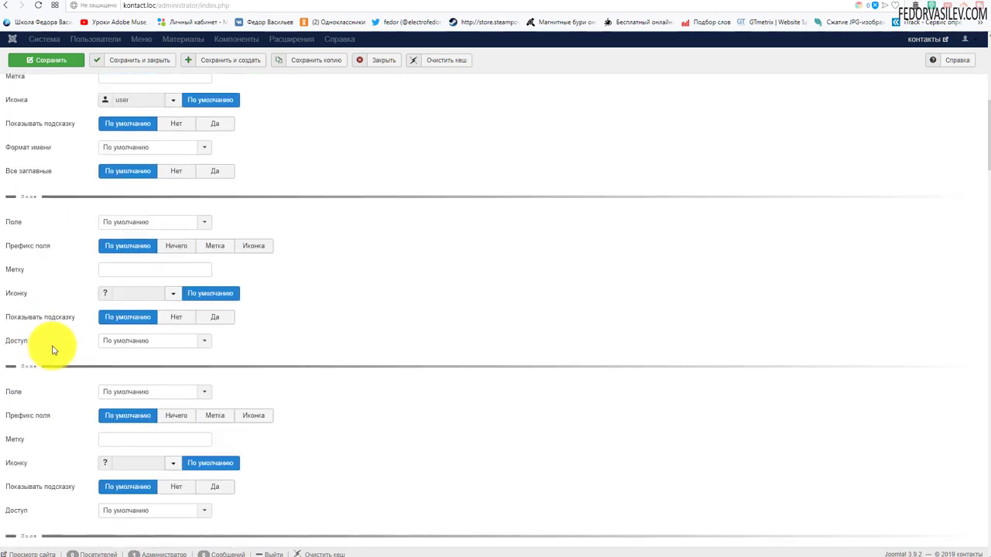
left_click(207, 229)
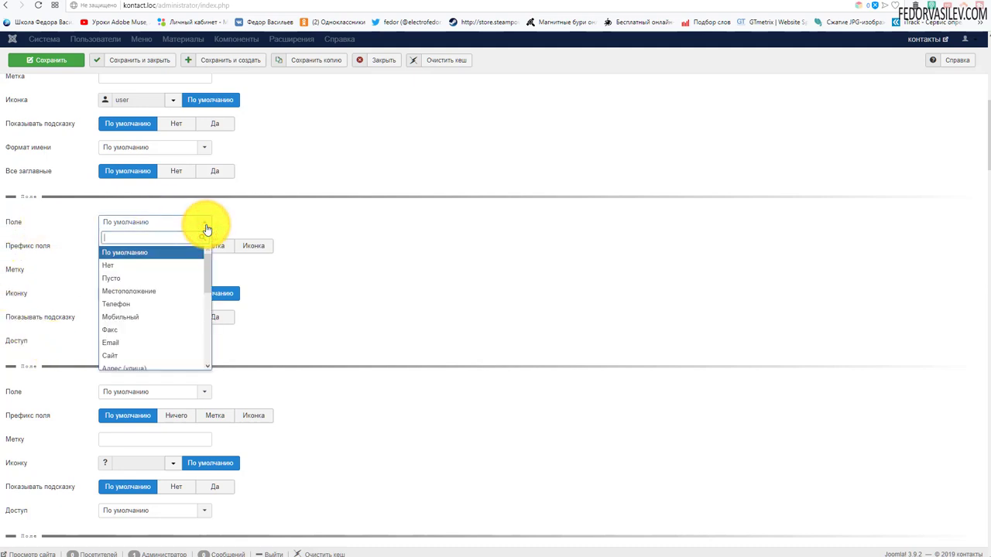
scroll(195, 261, "down", 1)
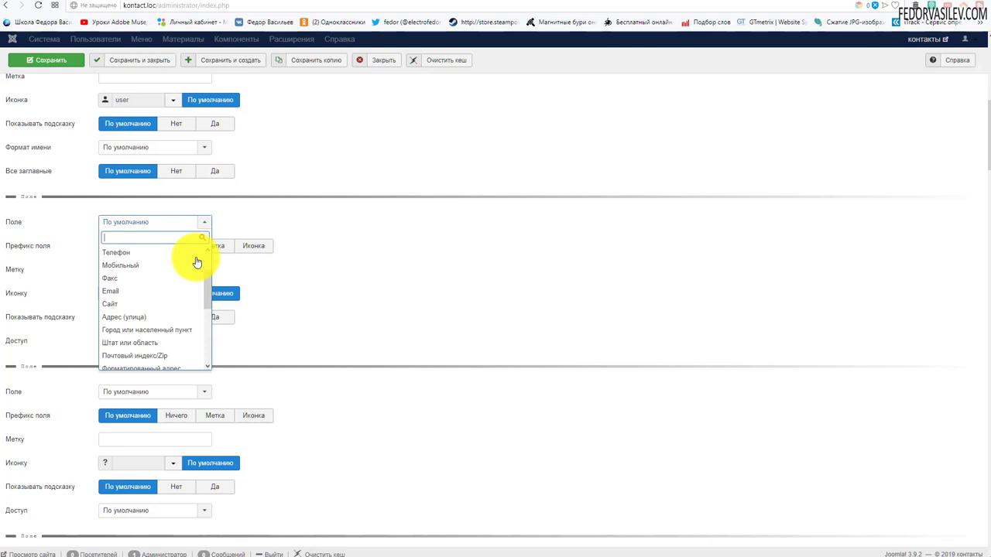
left_click(102, 293)
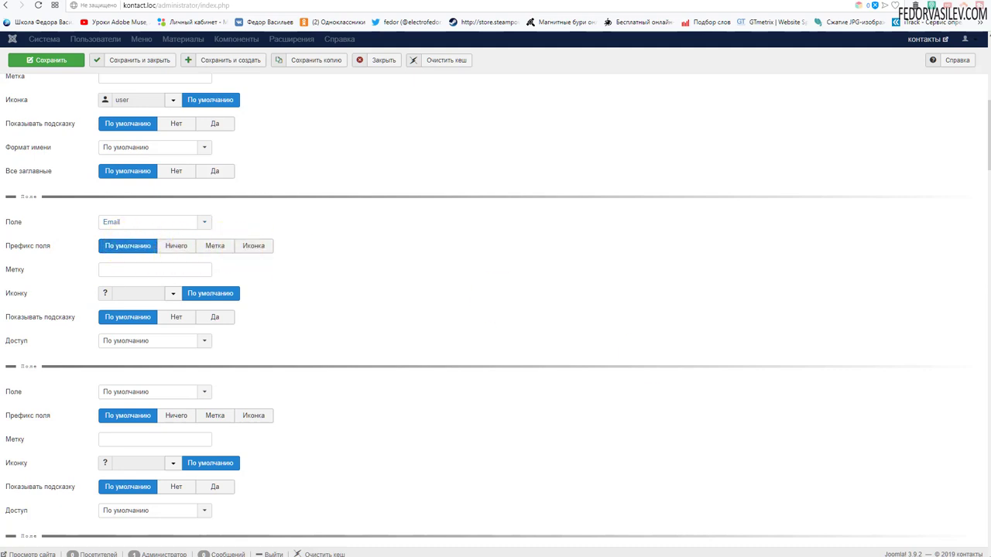
Set the Email field's prefix to Иконка and choose the drafts open-envelope icon for it.
left_click(266, 248)
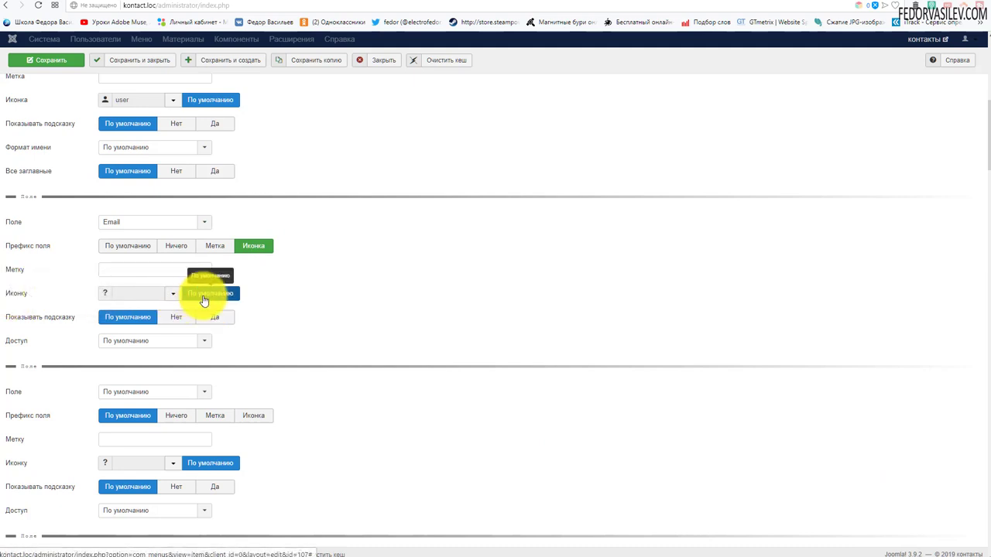
left_click(172, 294)
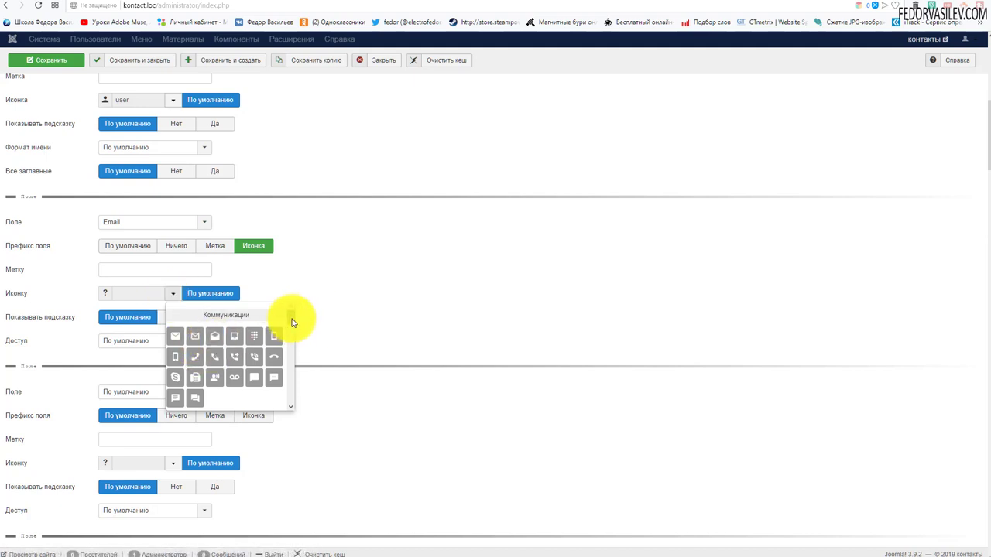
mouse_move(292, 317)
left_mouse_down()
mouse_move(298, 405)
mouse_move(310, 316)
left_mouse_up()
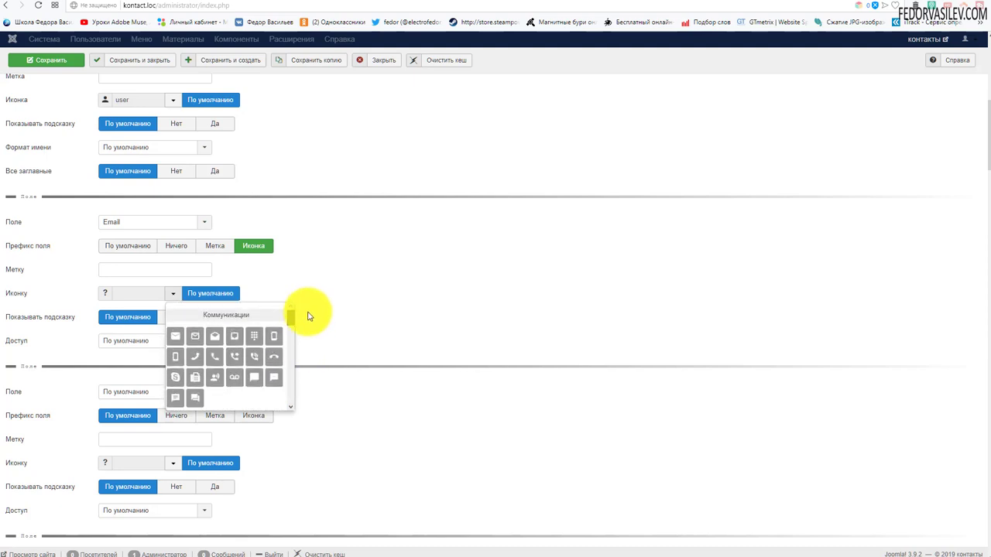
left_click(216, 341)
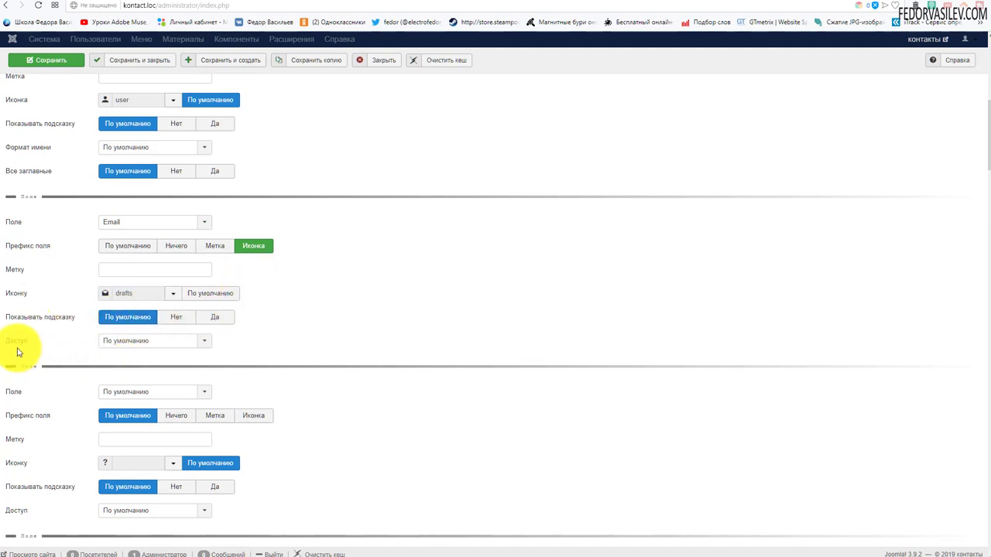
Try Registered as the Email field's access level and return it to По умолчанию.
left_click(114, 342)
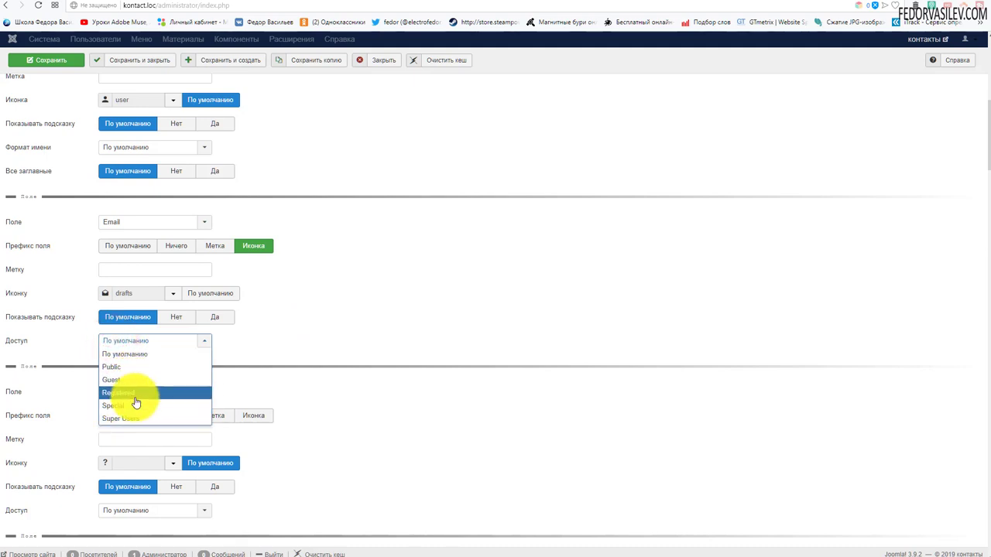
left_click(122, 392)
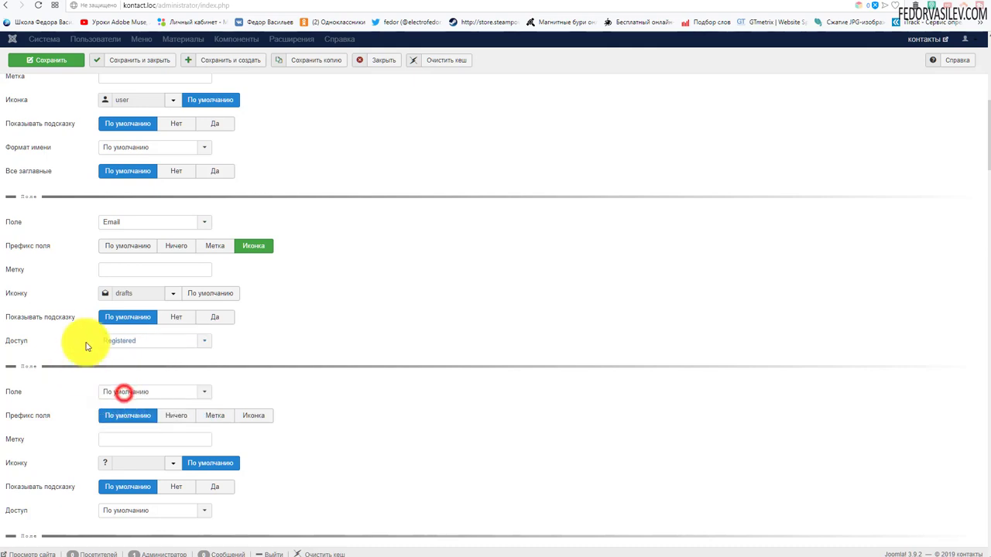
left_click(128, 343)
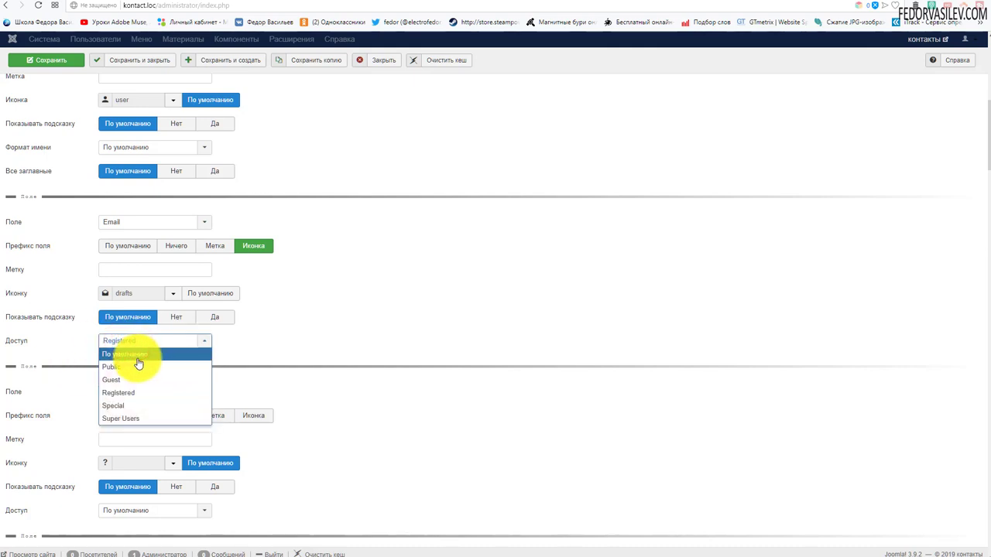
left_click(141, 355)
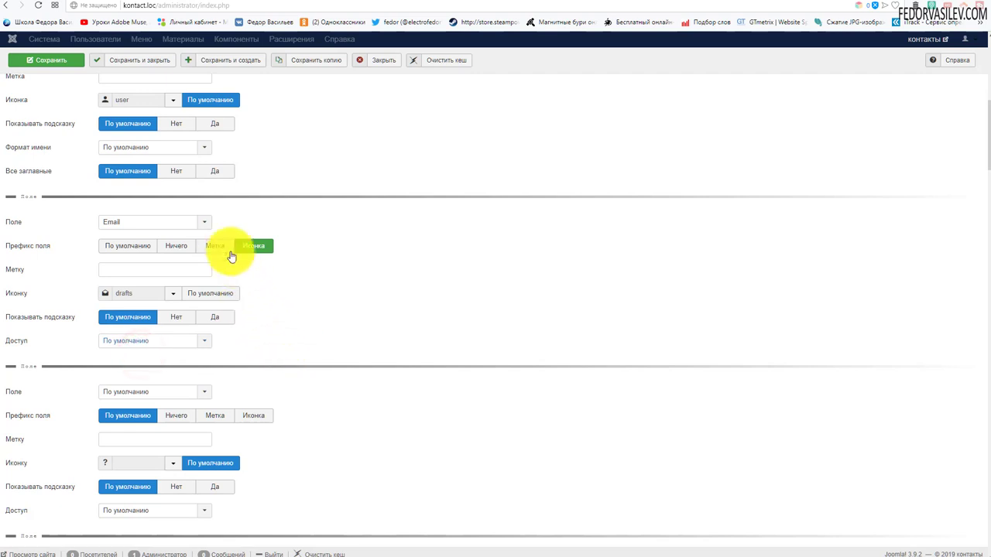
Save the menu item and check the Email row and Форма section on the reloaded kontact.loc contact page.
left_click(45, 62)
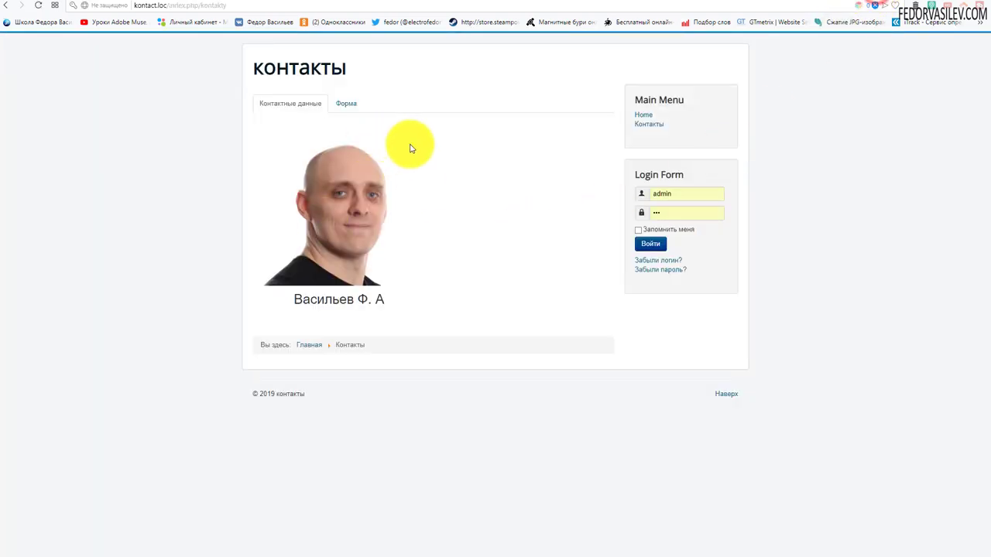
left_click(40, 6)
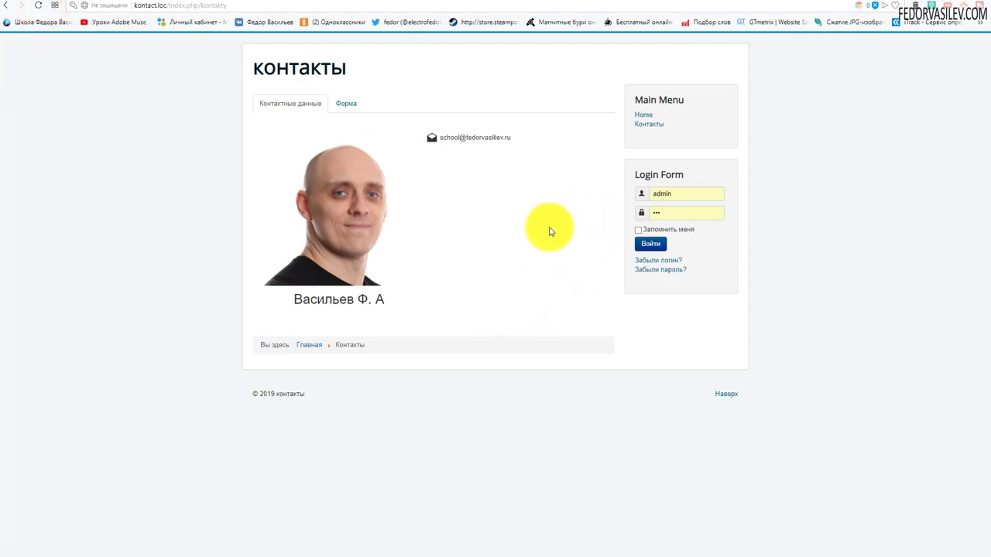
left_click(471, 137)
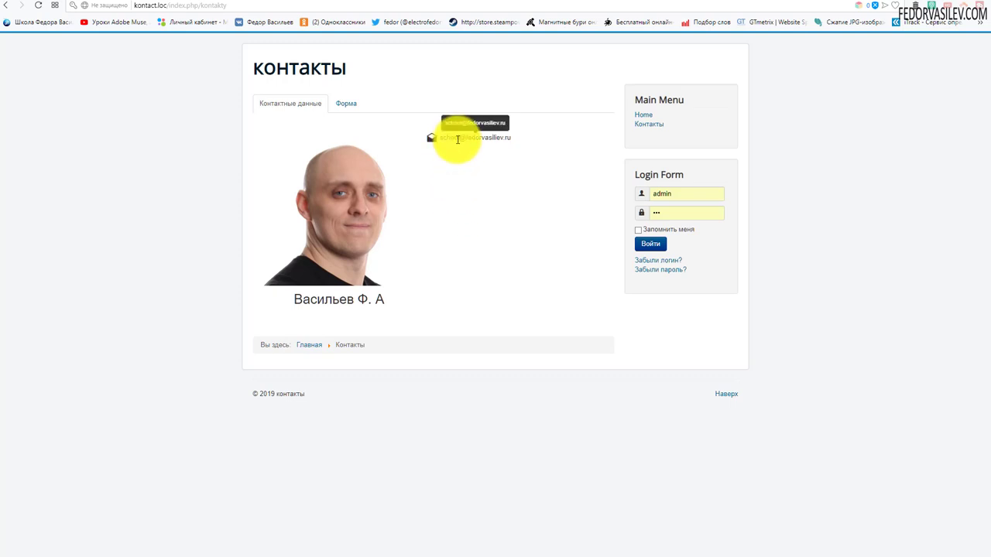
left_click(346, 103)
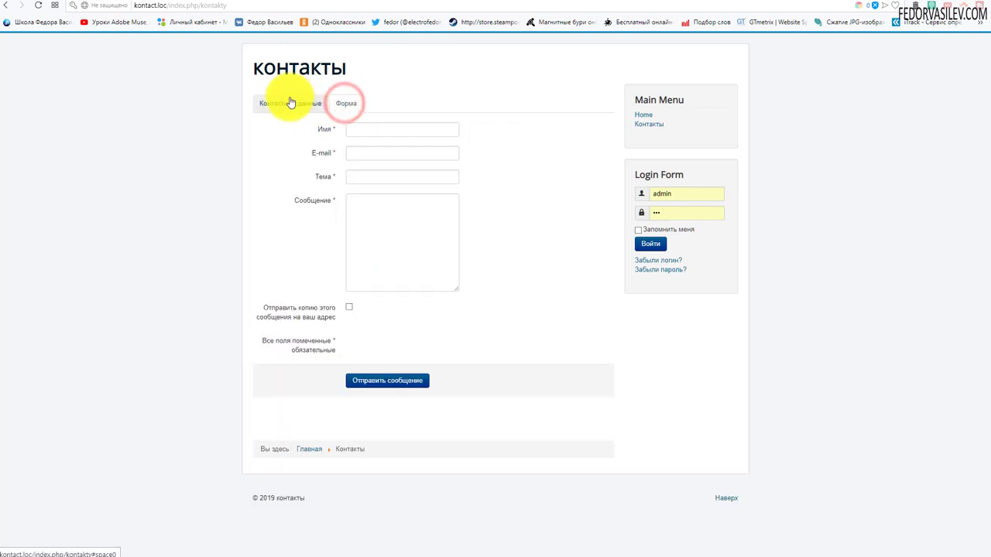
left_click(288, 102)
Check on the Sushi-Bar contact page how the Отправить сообщение link leads to the Форма section.
left_click(815, 2)
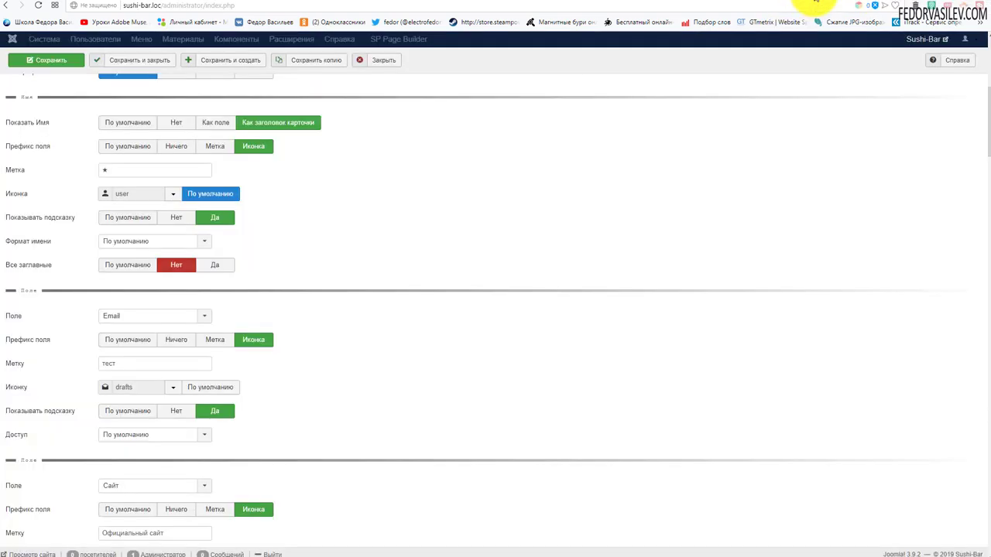
left_click(820, 2)
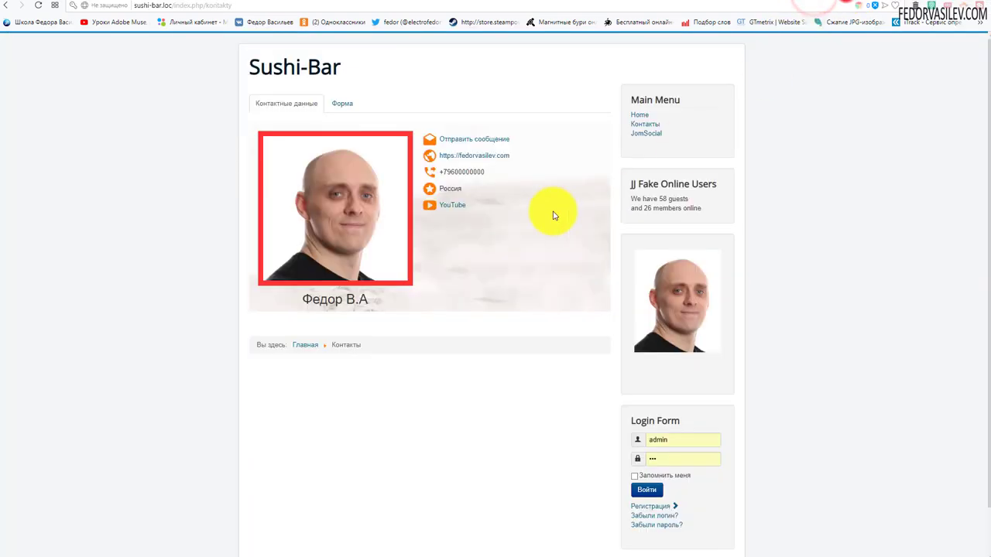
left_click(473, 143)
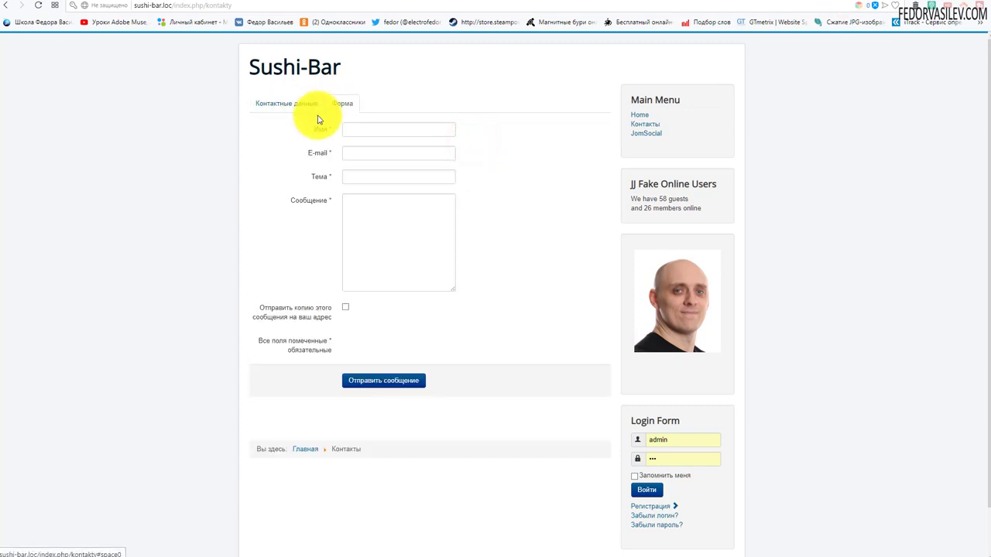
left_click(299, 103)
left_click(350, 102)
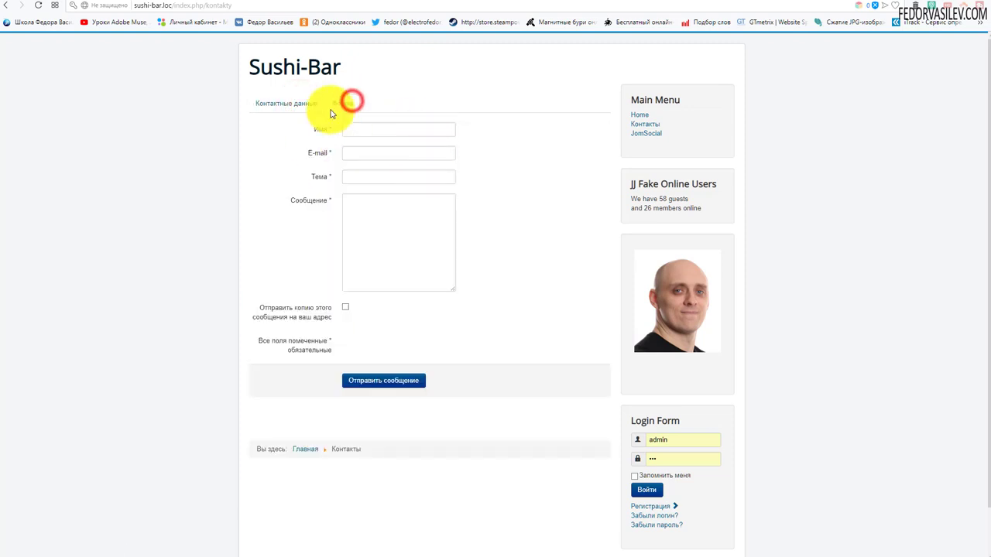
left_click(287, 103)
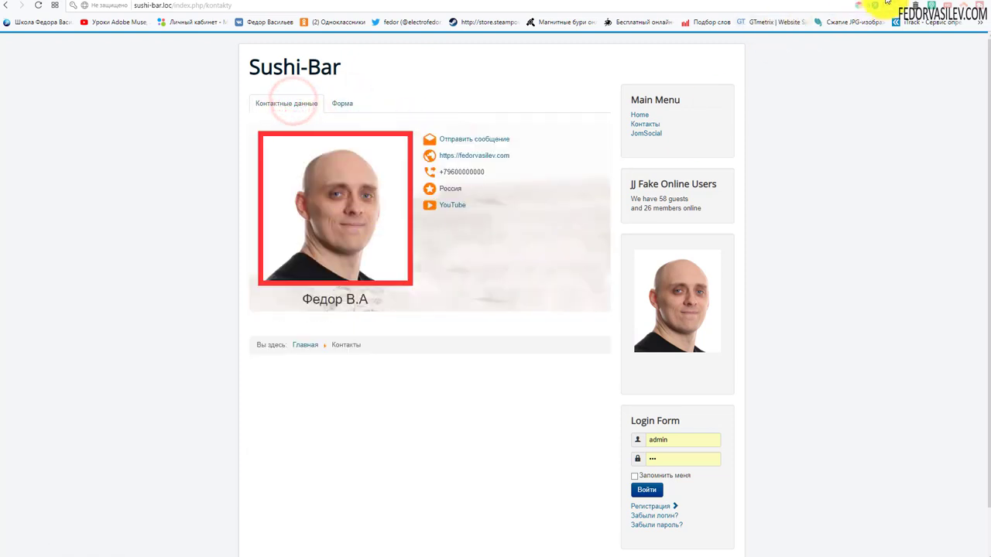
Set Email как ссылка to mailto in the kontact.loc Контакты menu item's contact information and save it.
key("ctrl+Tab")
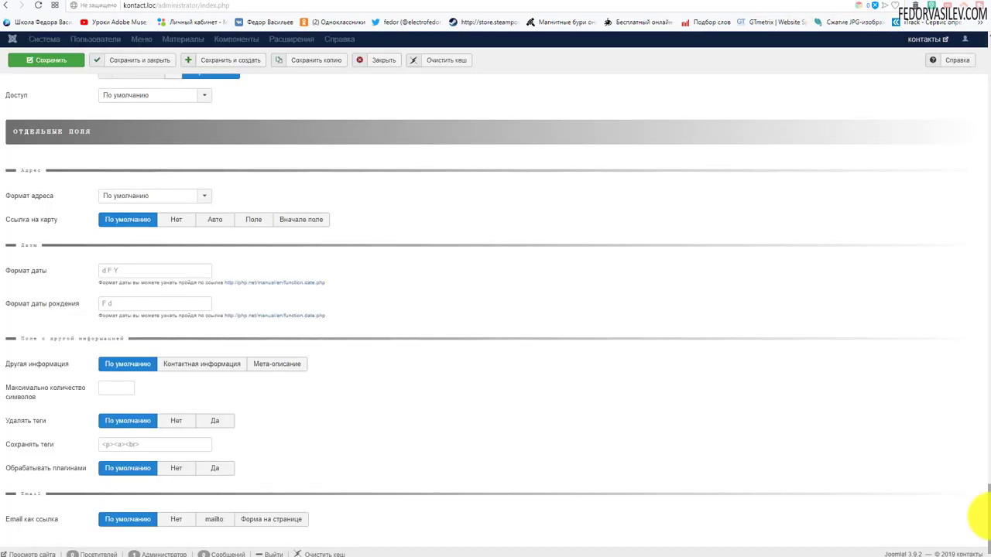
left_click_drag(987, 515, 988, 97)
scroll(442, 265, "up", 3)
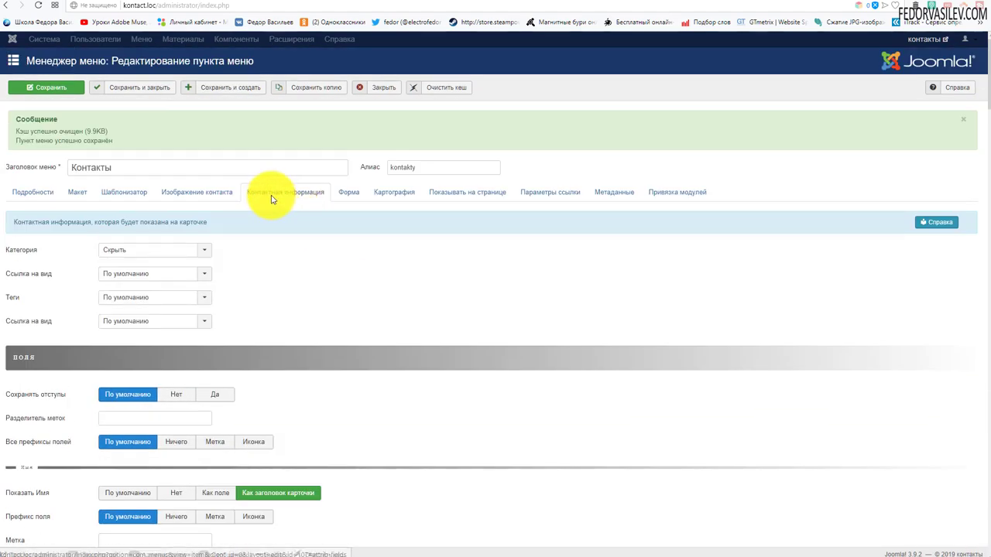
left_click_drag(983, 97, 746, 550)
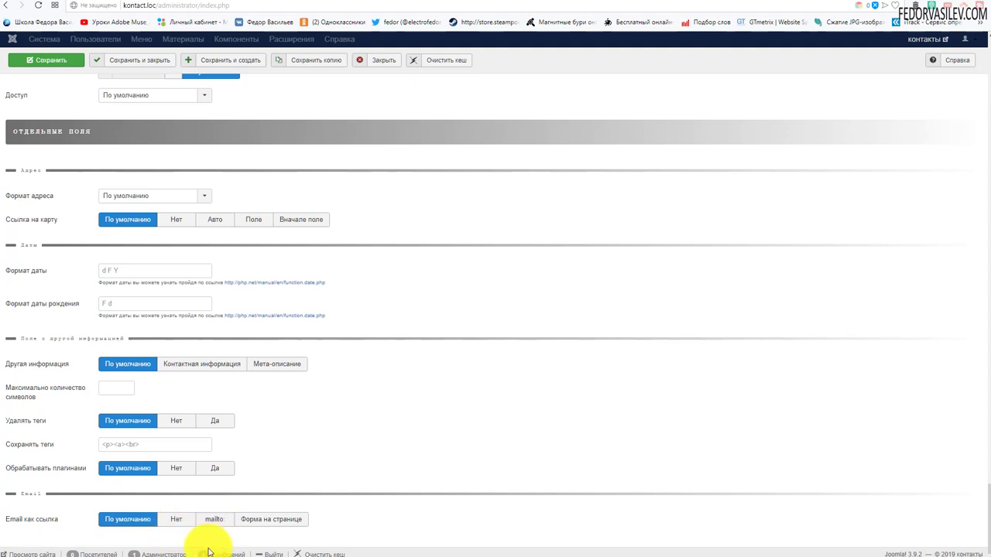
left_click(217, 519)
left_click(78, 60)
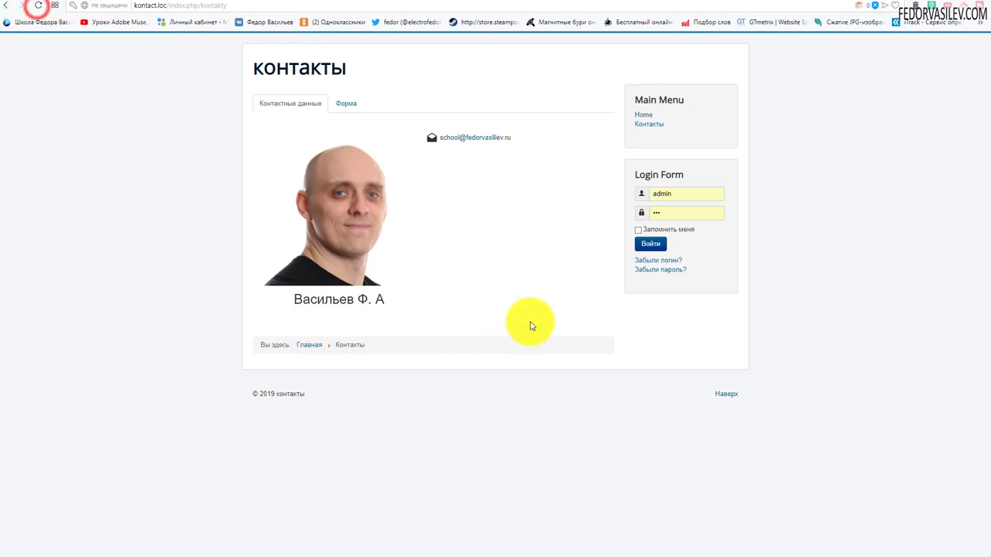
Test the contact page's email link by composing a message with subject "ноноо" and filler body text, and close it unsent.
left_click(463, 139)
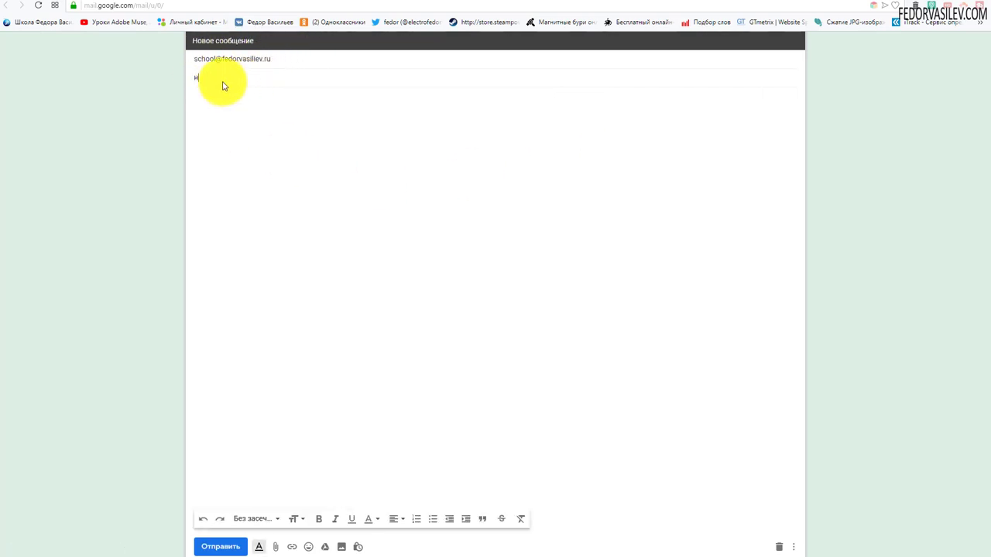
type("оно")
left_click(260, 137)
type("рогоро")
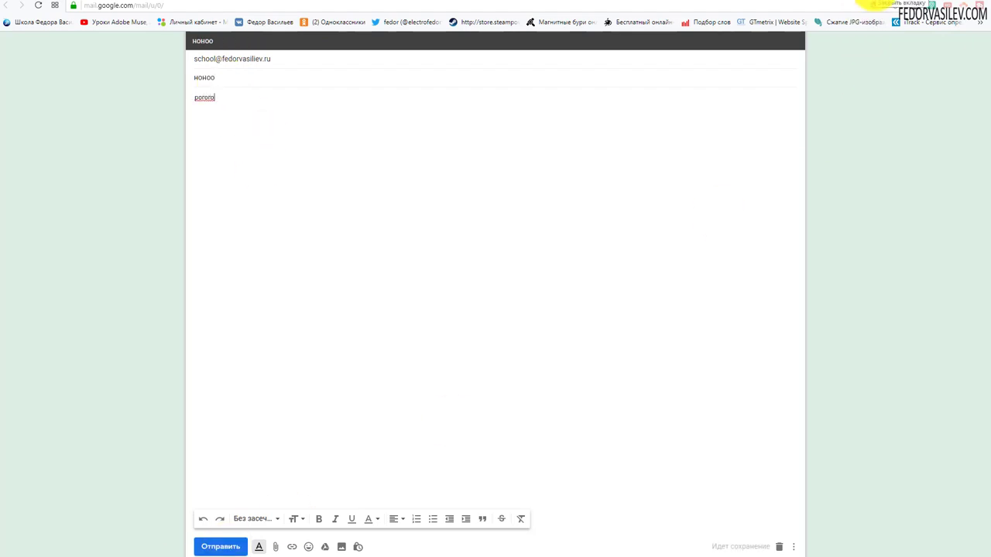
left_click(873, 3)
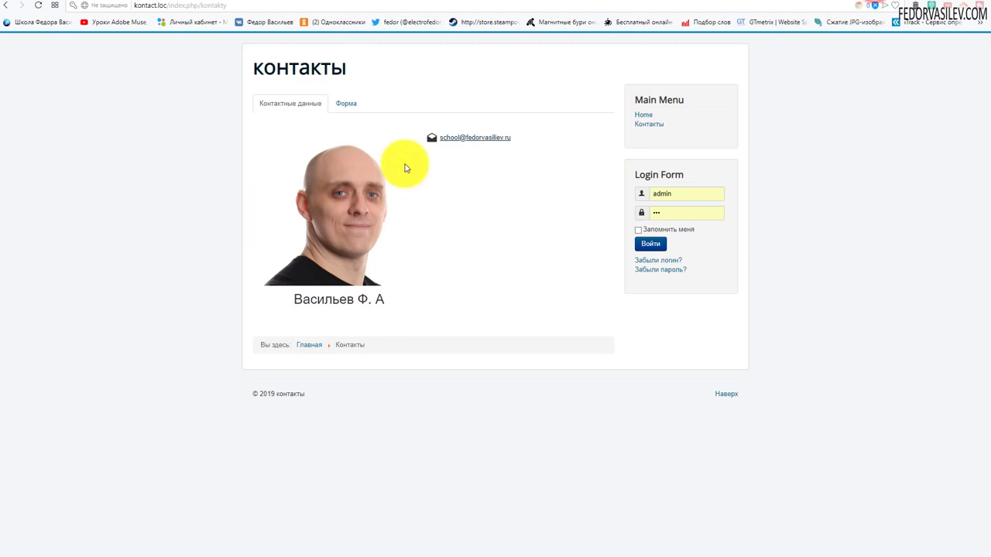
Set Email как ссылка to Форма на странице in the Контакты menu item's contact information and save the item.
left_click(843, 4)
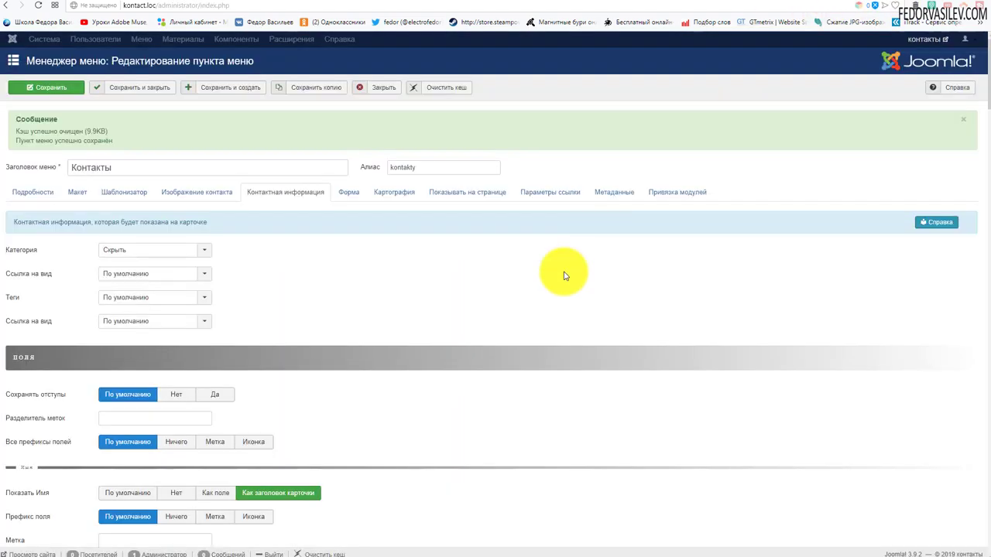
scroll(588, 310, "down", 10)
scroll(667, 375, "down", 2)
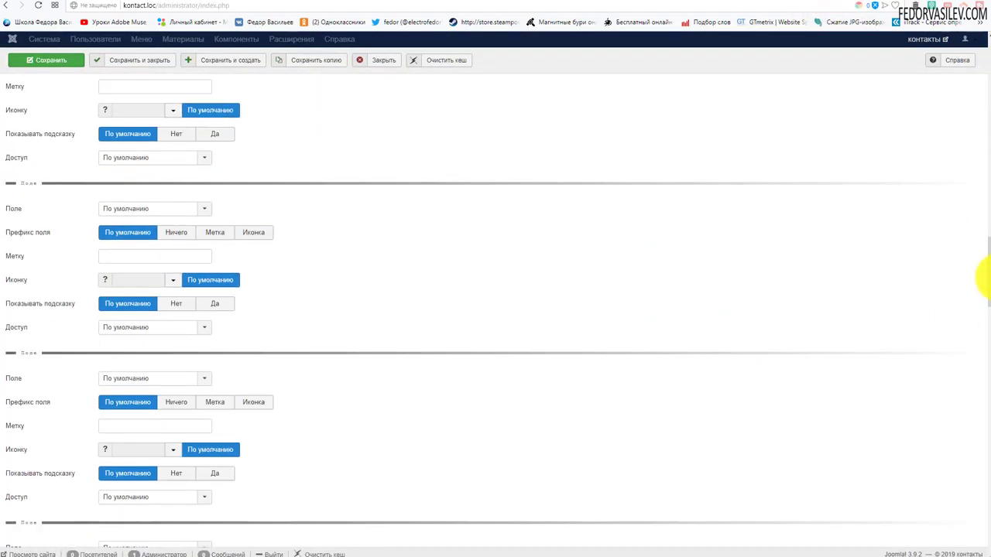
scroll(985, 267, "down", 5)
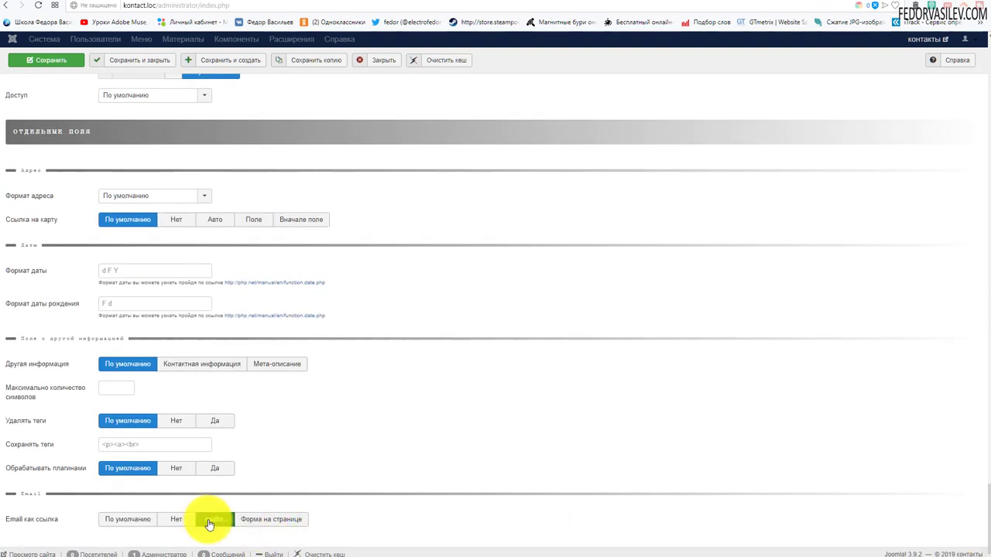
left_click(273, 520)
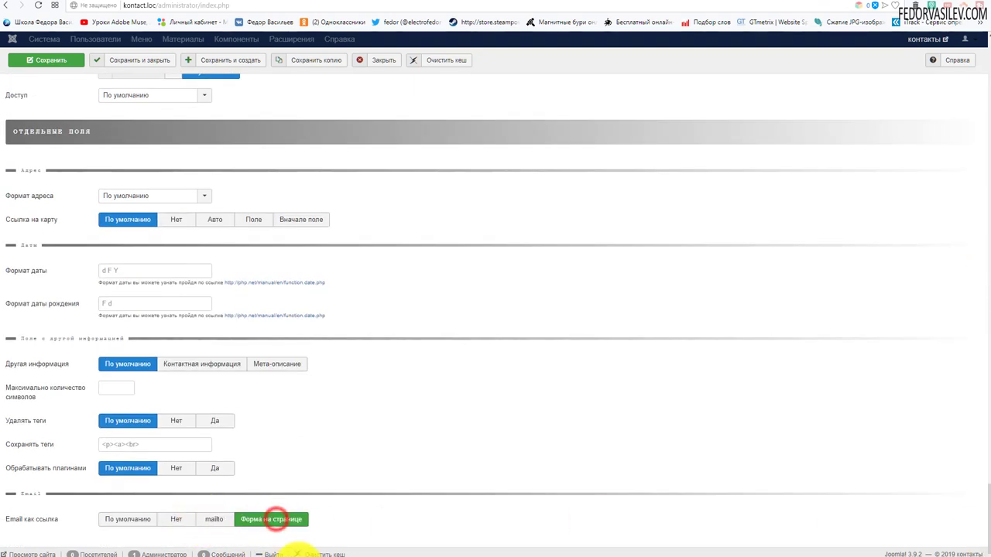
left_click(62, 60)
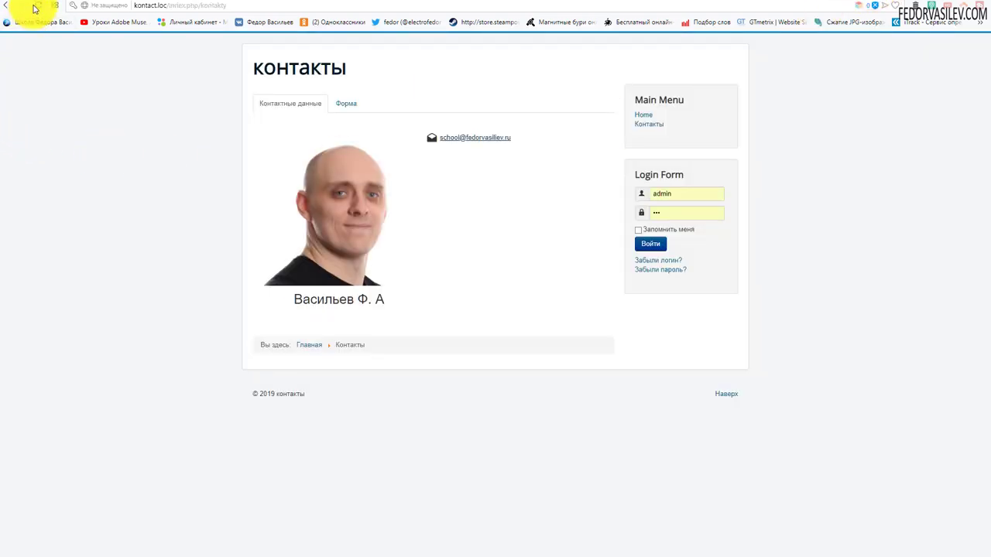
Test the Отправить сообщение link on the reloaded kontact.loc contact page, and compare its contact rows with the Sushi-Bar page.
left_click(34, 7)
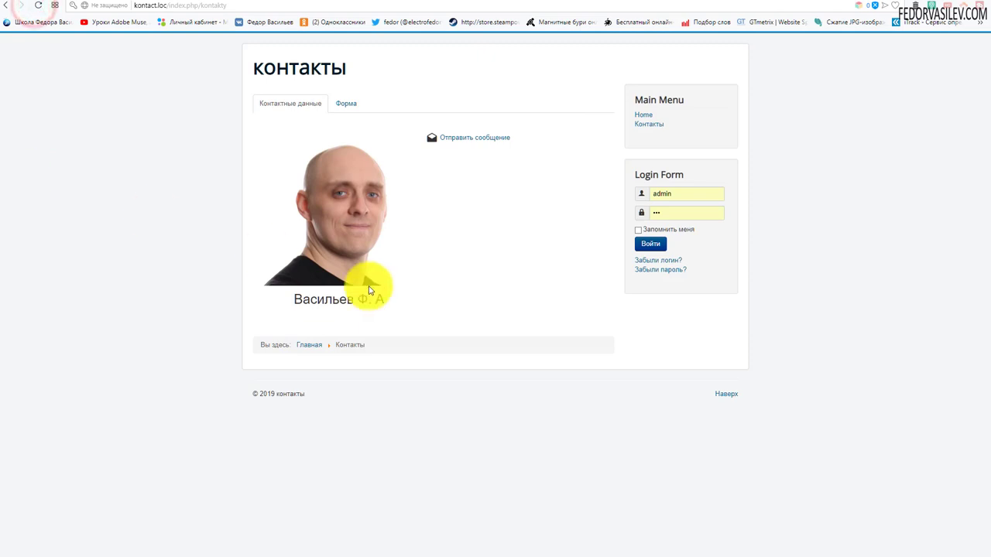
left_click(468, 145)
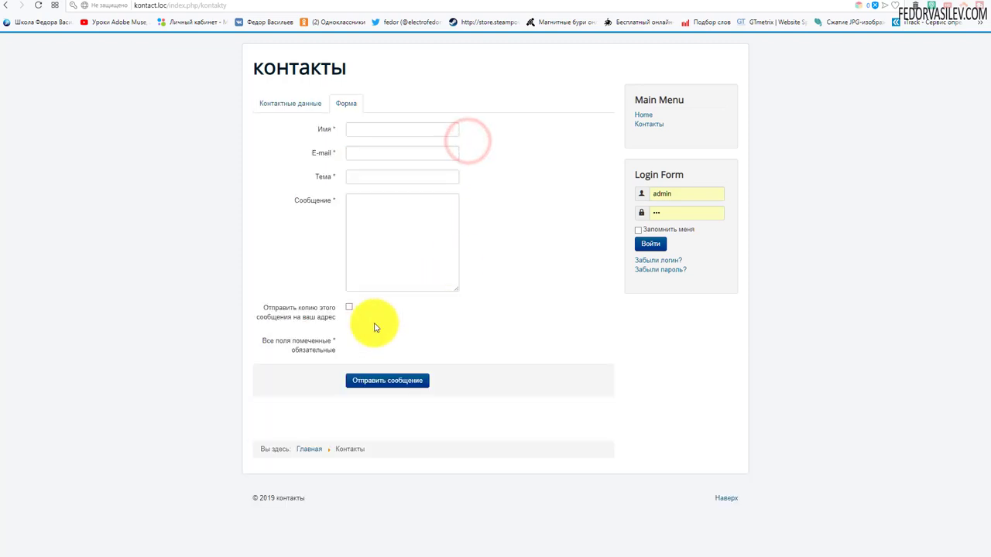
left_click(285, 112)
key("ctrl+Tab")
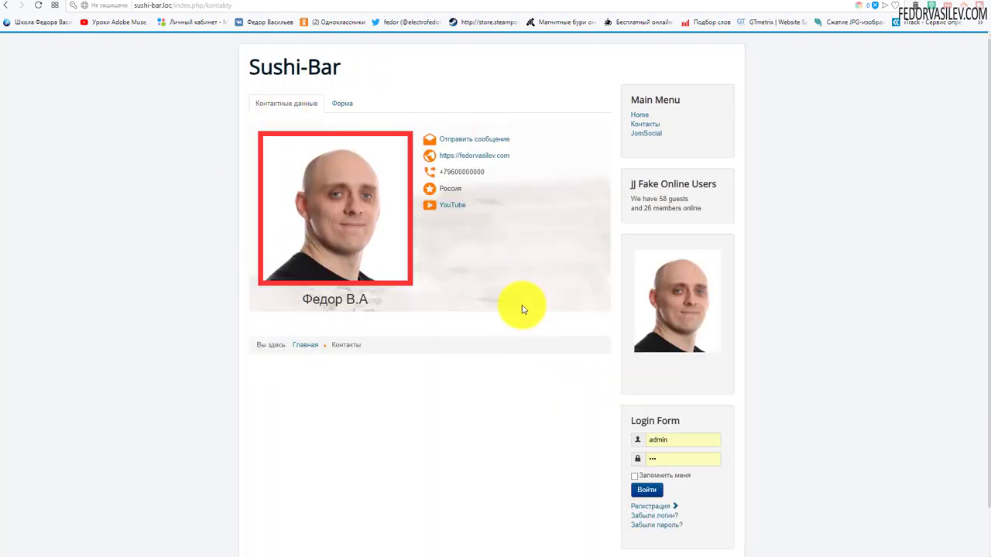
left_click_drag(425, 172, 464, 169)
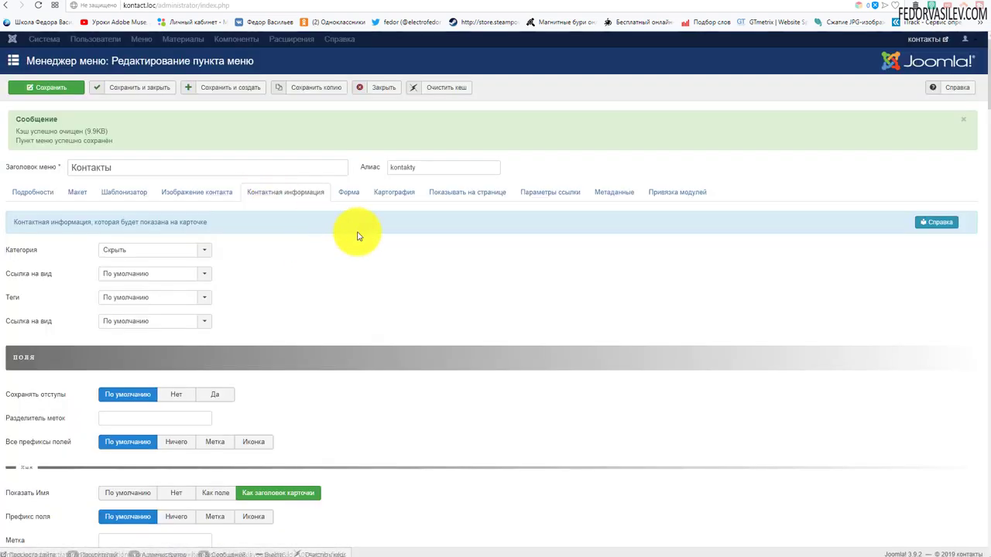
Set the field block below Email to Сайт with the Иконка prefix and the label "Официальный сайт".
scroll(359, 236, "down", 5)
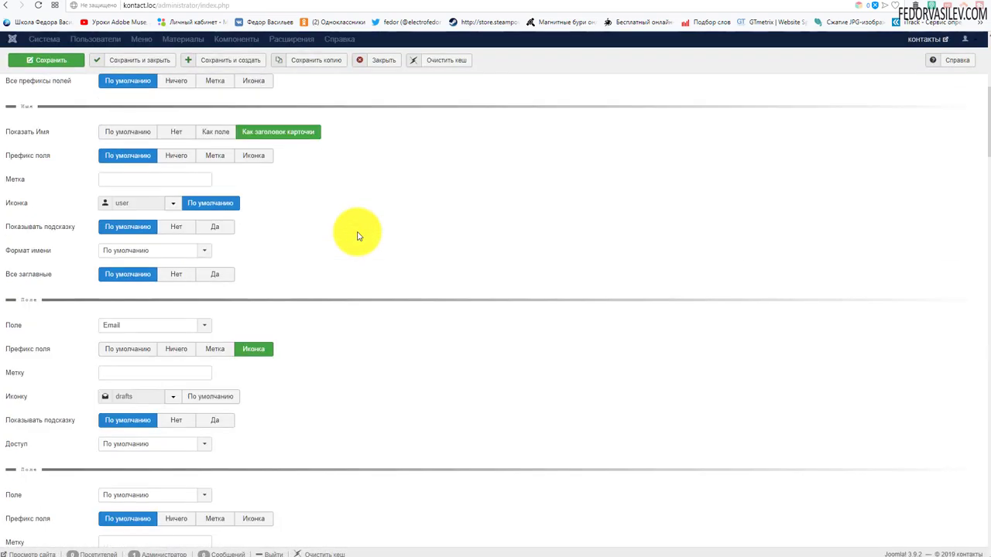
scroll(358, 236, "down", 1)
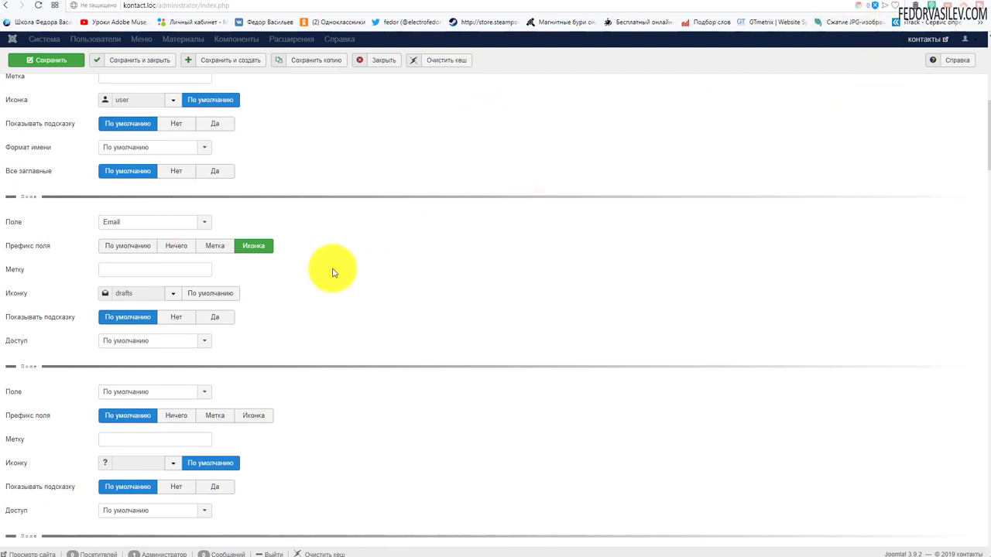
scroll(341, 249, "down", 1)
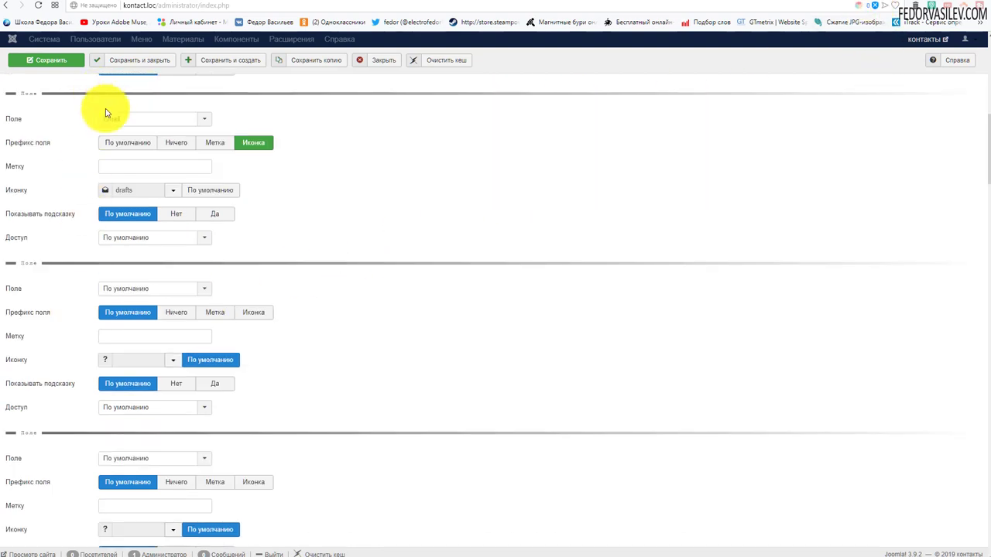
left_click(108, 288)
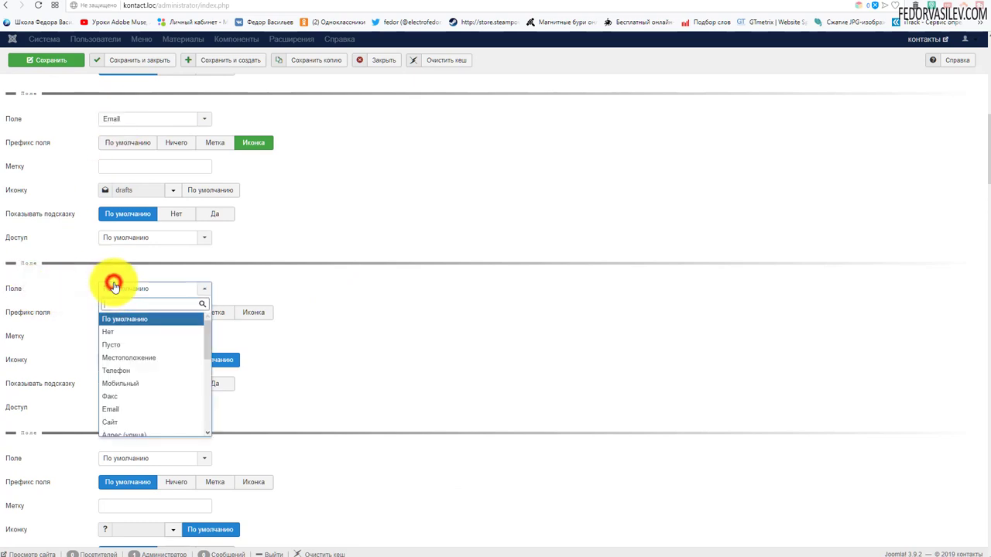
scroll(132, 370, "down", 1)
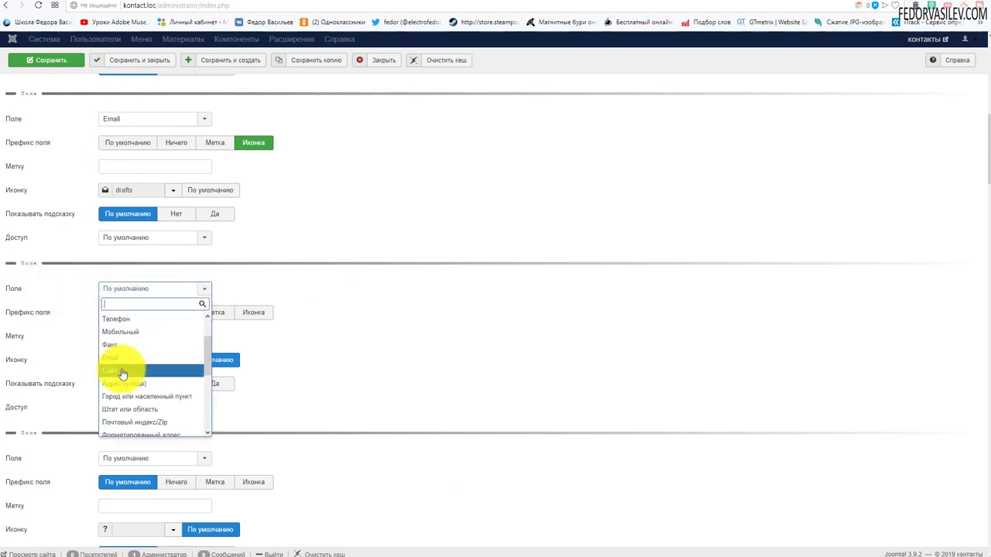
left_click(122, 370)
scroll(35, 214, "down", 1)
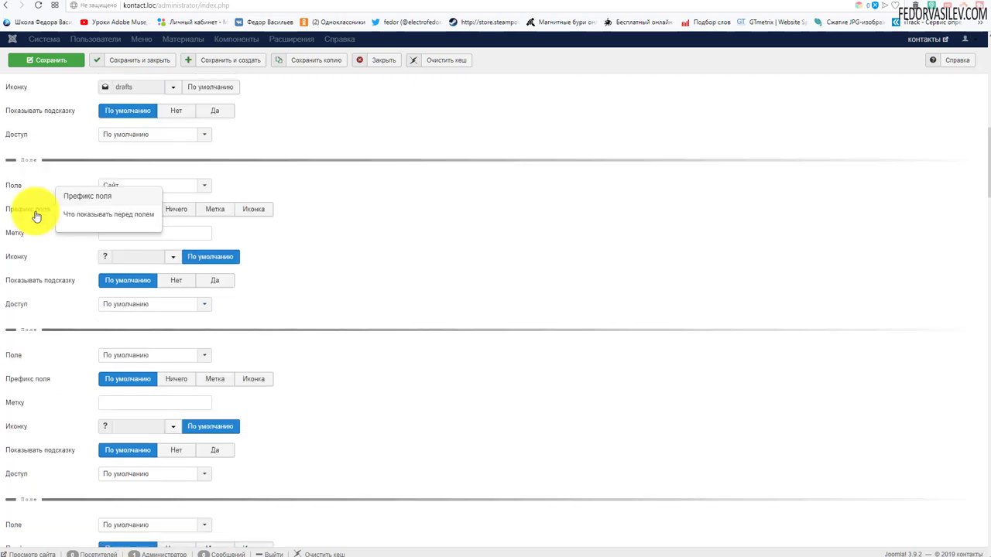
left_click(262, 210)
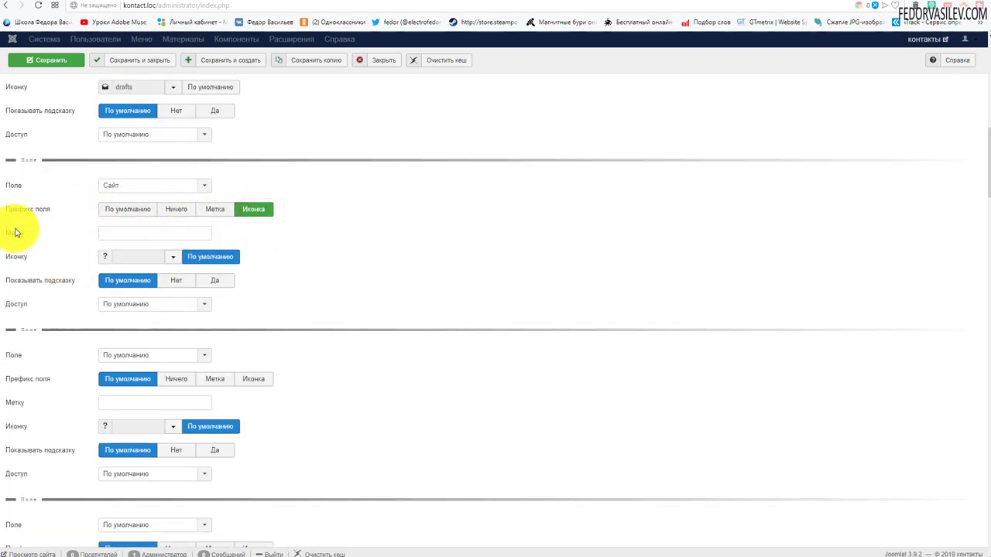
right_click(127, 236)
left_click(171, 321)
left_click(322, 239)
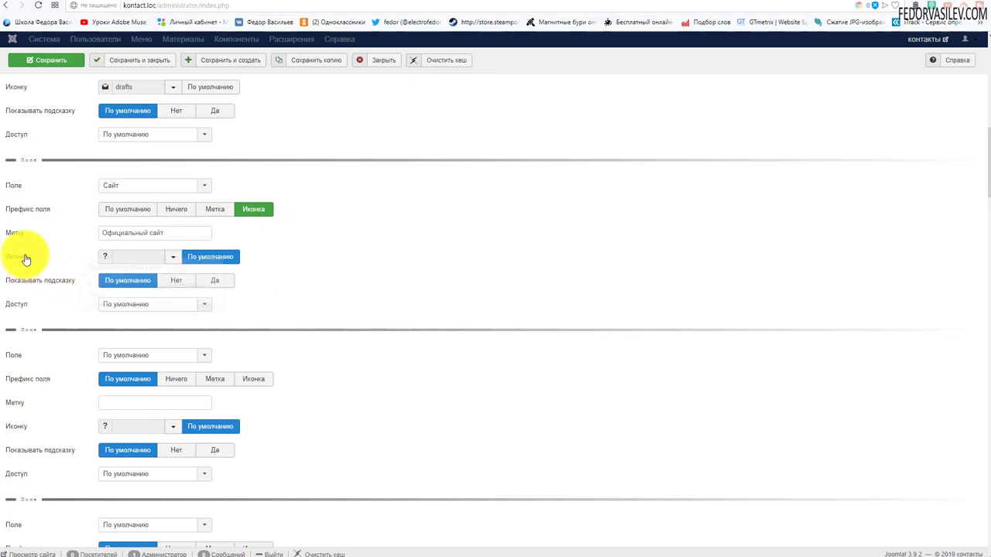
Choose the publ globe icon for the Сайт field.
left_click(172, 257)
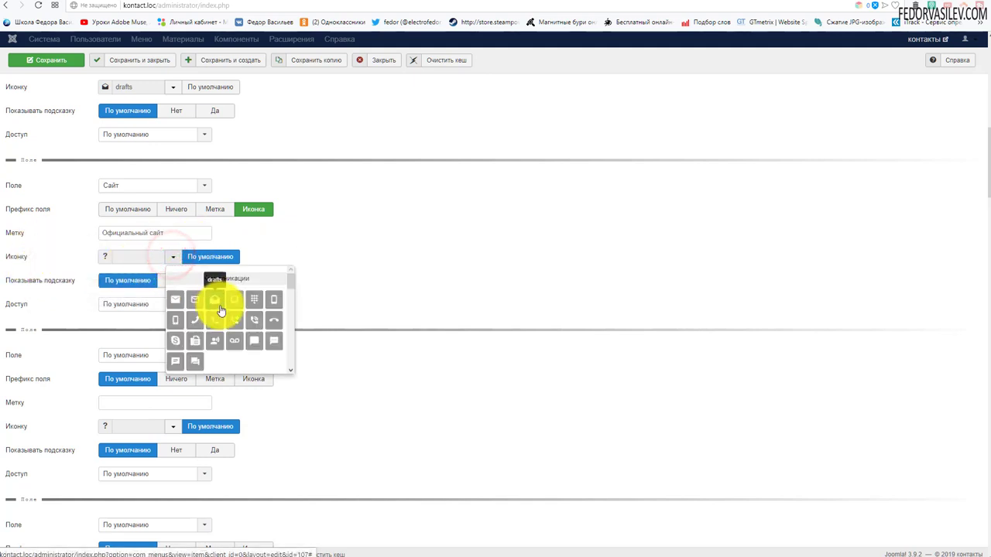
scroll(278, 311, "down", 8)
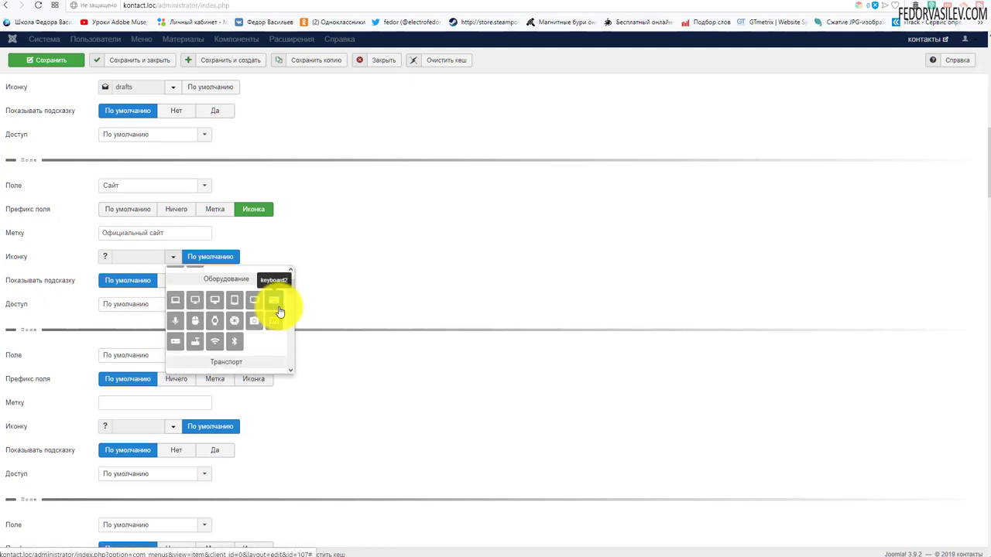
scroll(274, 303, "down", 4)
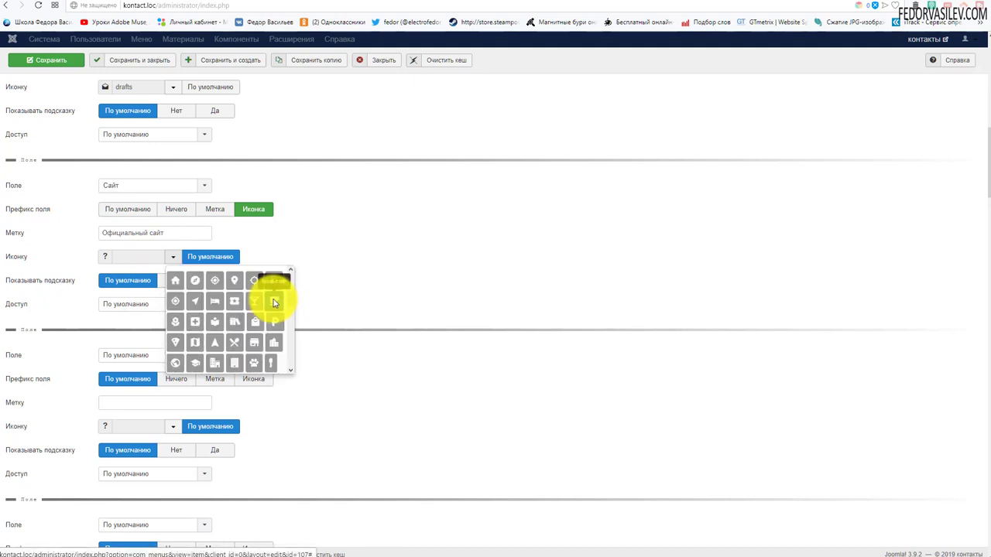
scroll(274, 304, "down", 1)
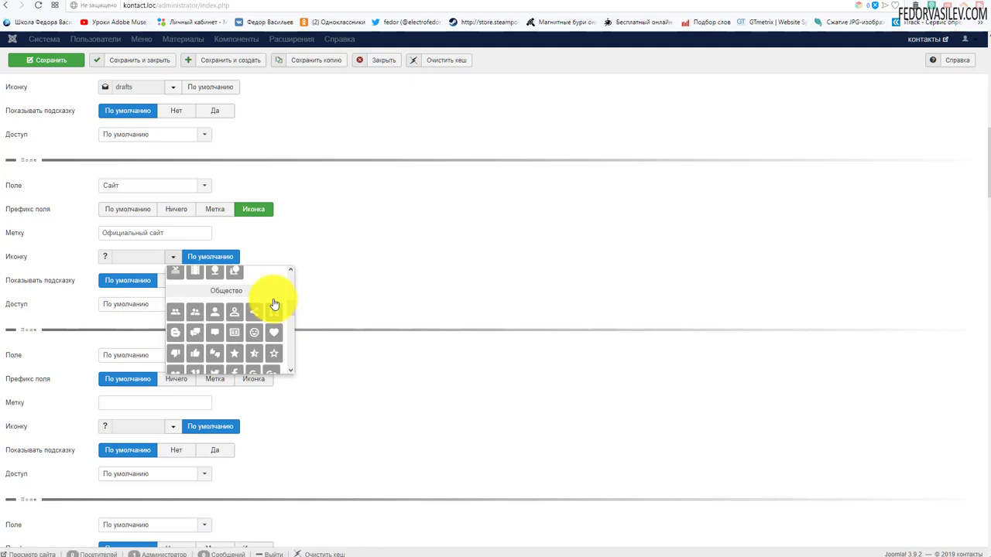
scroll(273, 298, "down", 3)
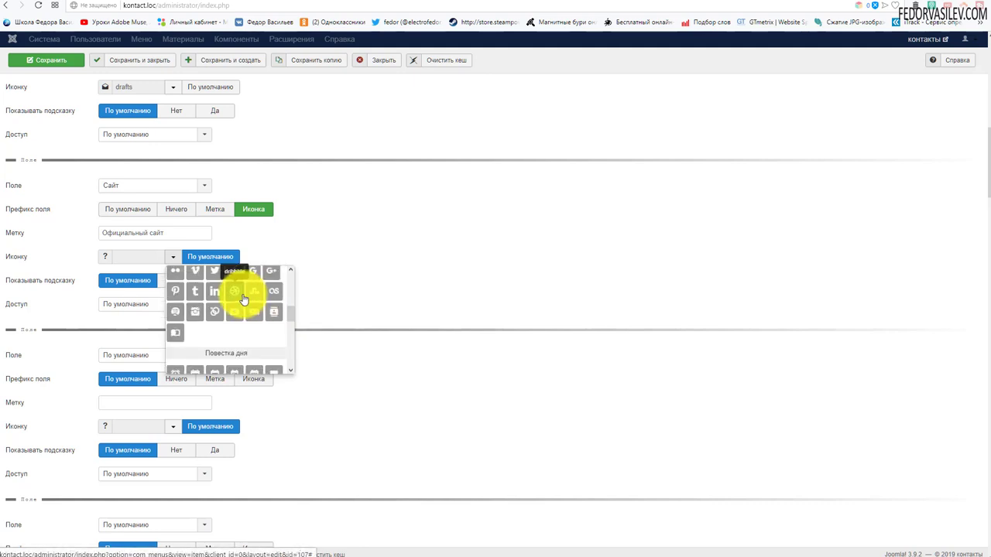
scroll(244, 299, "down", 1)
scroll(244, 299, "down", 1)
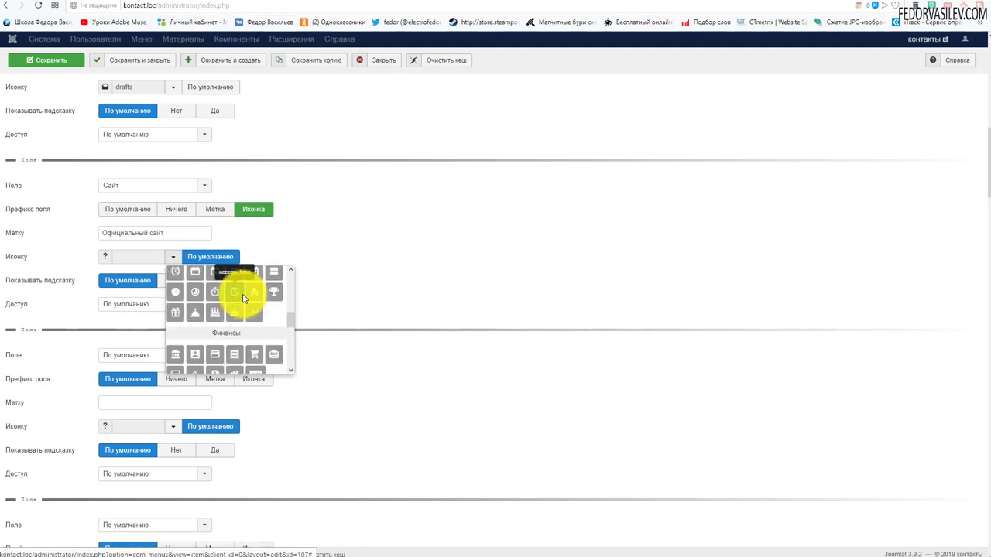
scroll(243, 293, "down", 1)
scroll(252, 303, "down", 1)
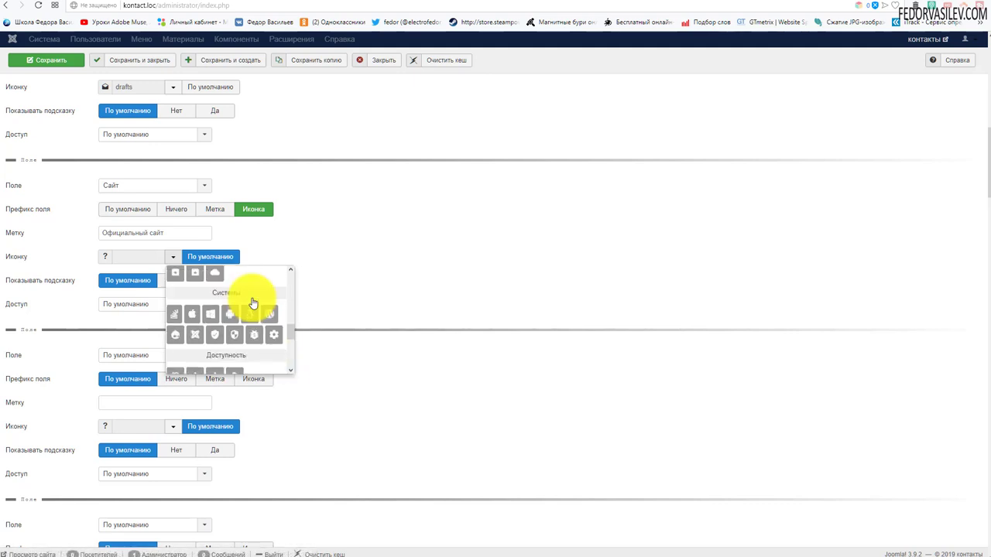
scroll(252, 302, "down", 3)
left_click(173, 353)
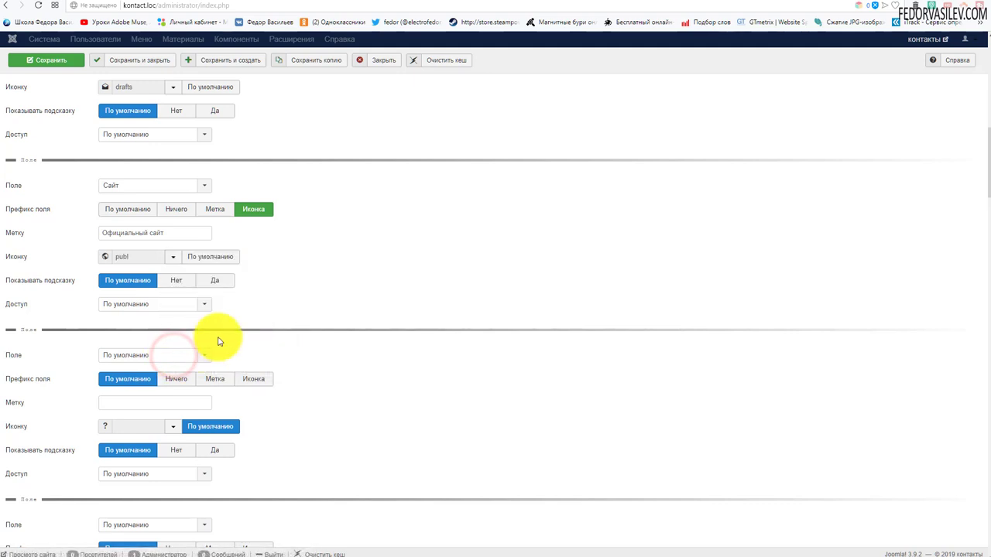
Set Показывать подсказку to Да for the Сайт field, and check the saved change on the reloaded contact page.
left_click(215, 280)
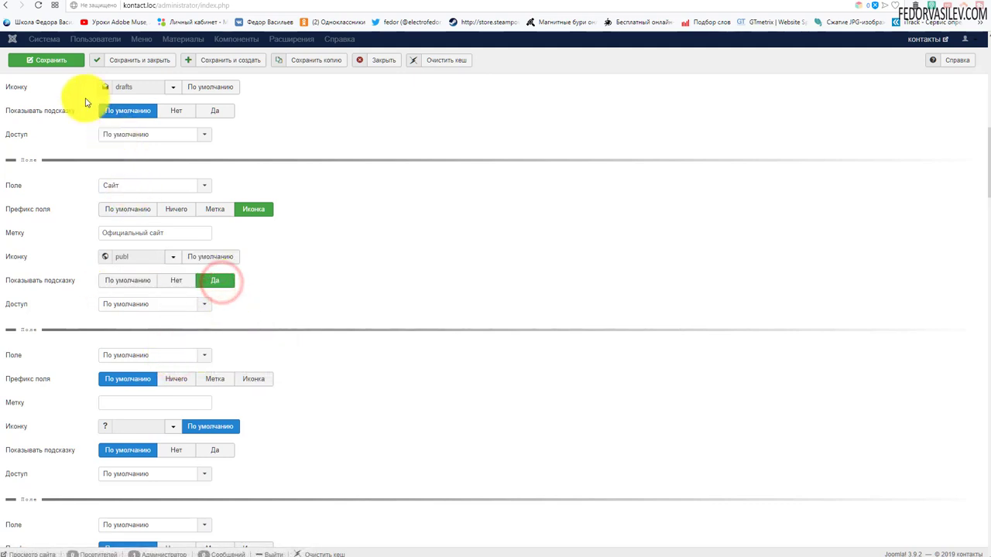
left_click(65, 63)
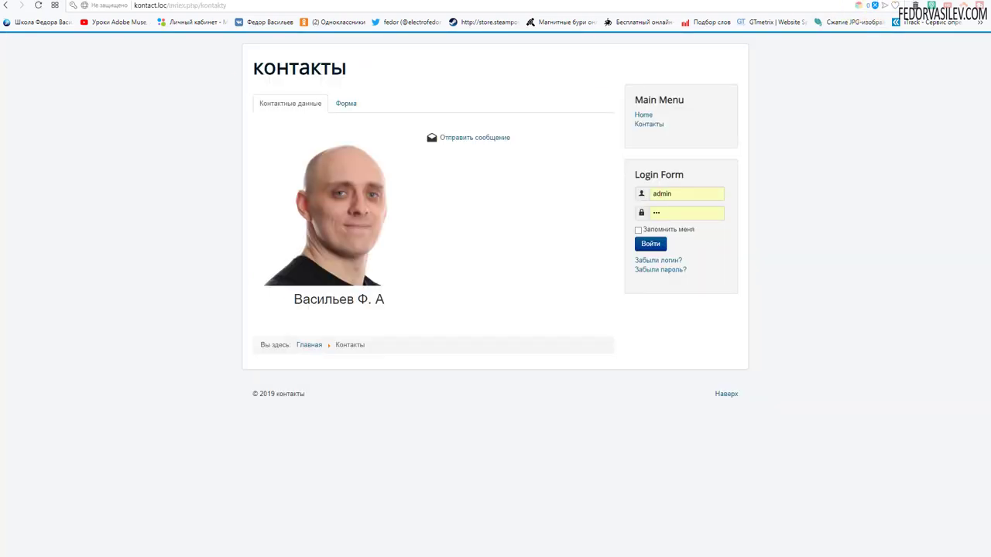
left_click(37, 5)
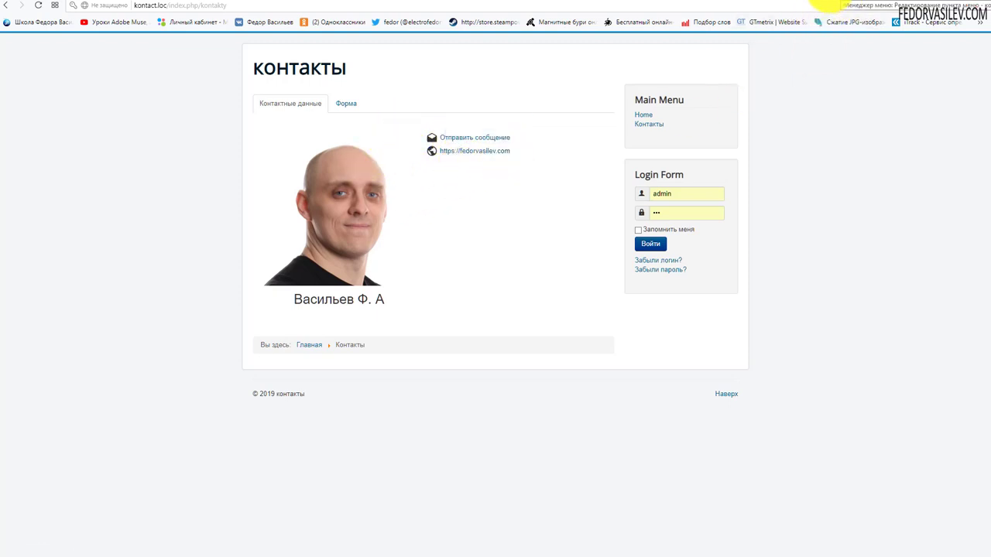
Set the field block below Сайт to Мобильный with the Иконка prefix, following the Sushi-Bar contact page.
left_click(829, 5)
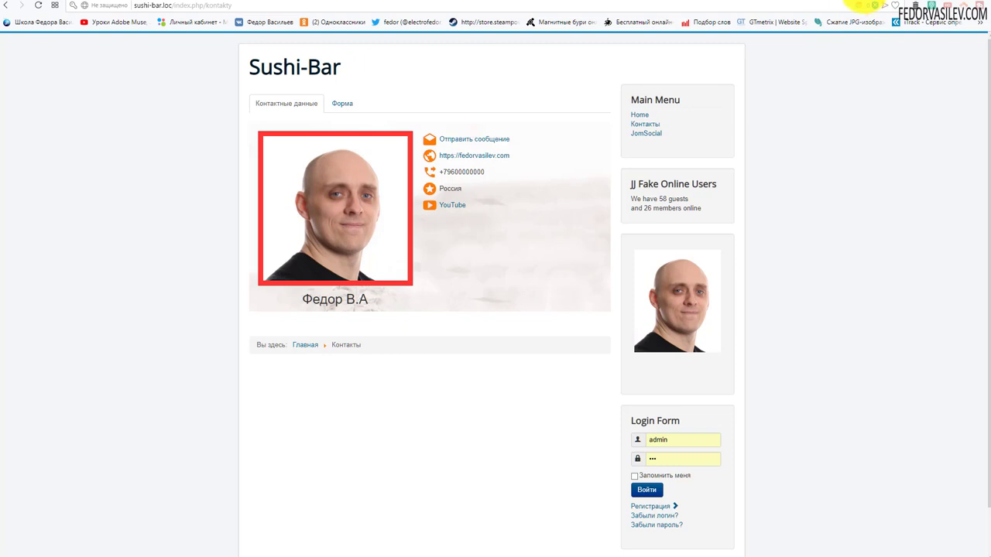
left_click(859, 5)
scroll(470, 250, "down", 10)
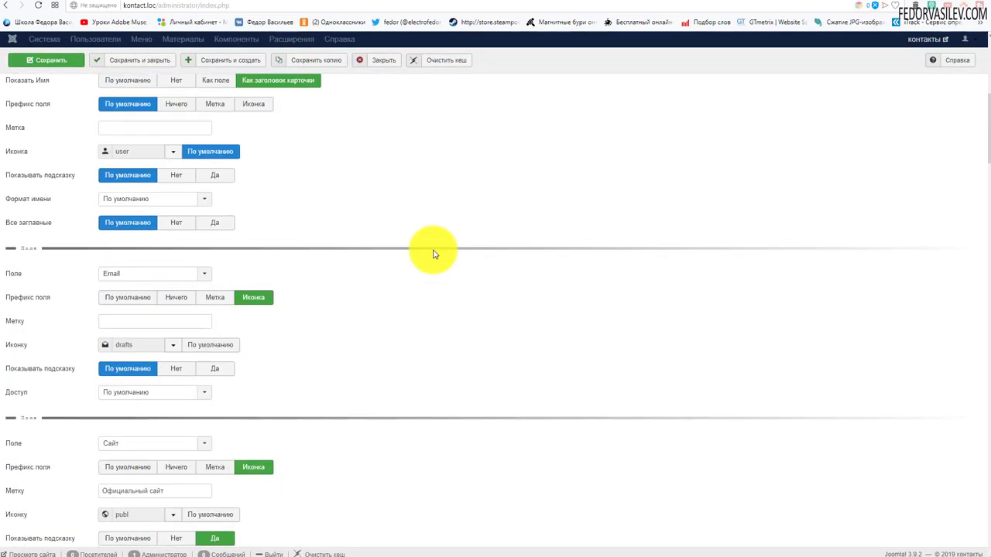
scroll(433, 254, "down", 5)
scroll(403, 254, "up", 1)
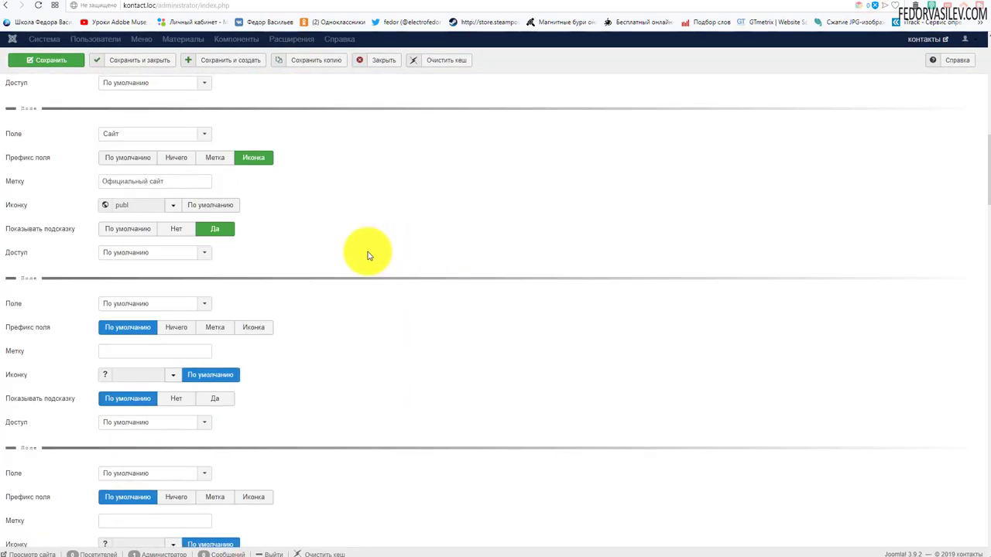
scroll(283, 177, "down", 2)
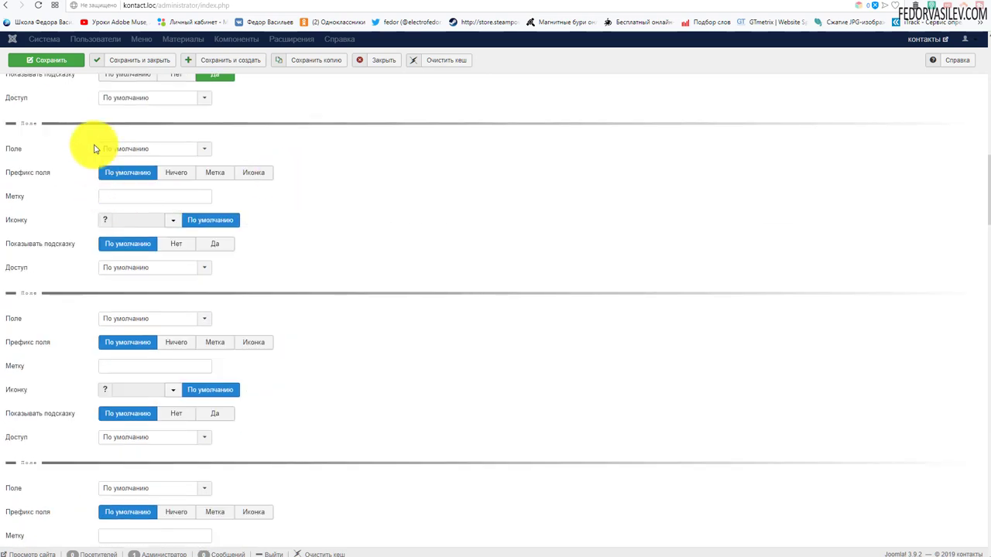
left_click(111, 149)
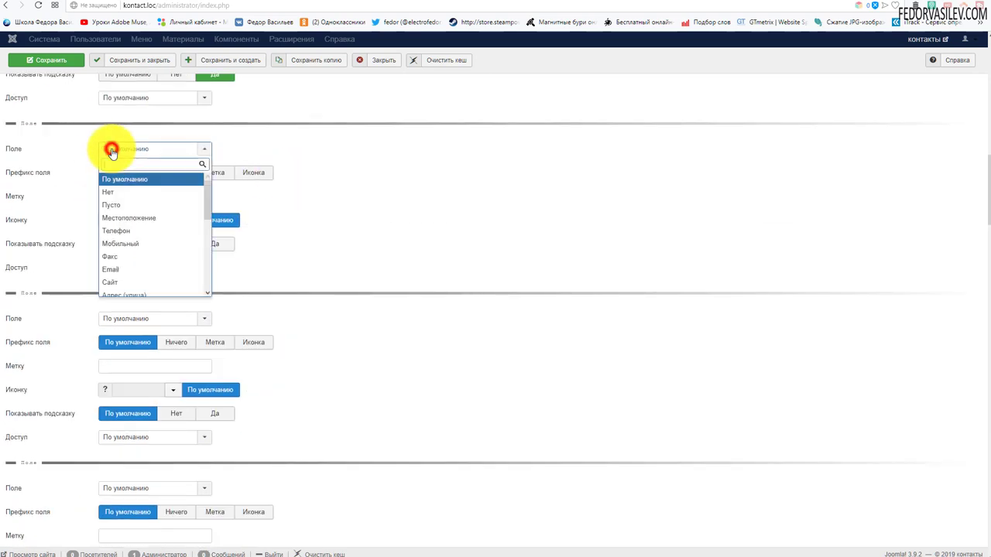
left_click(141, 245)
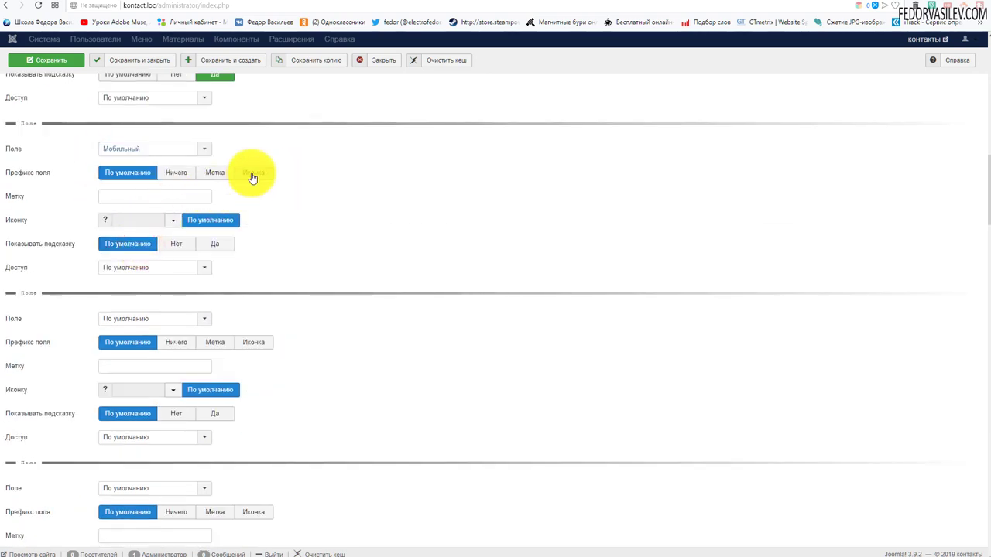
left_click(252, 173)
left_click(168, 193)
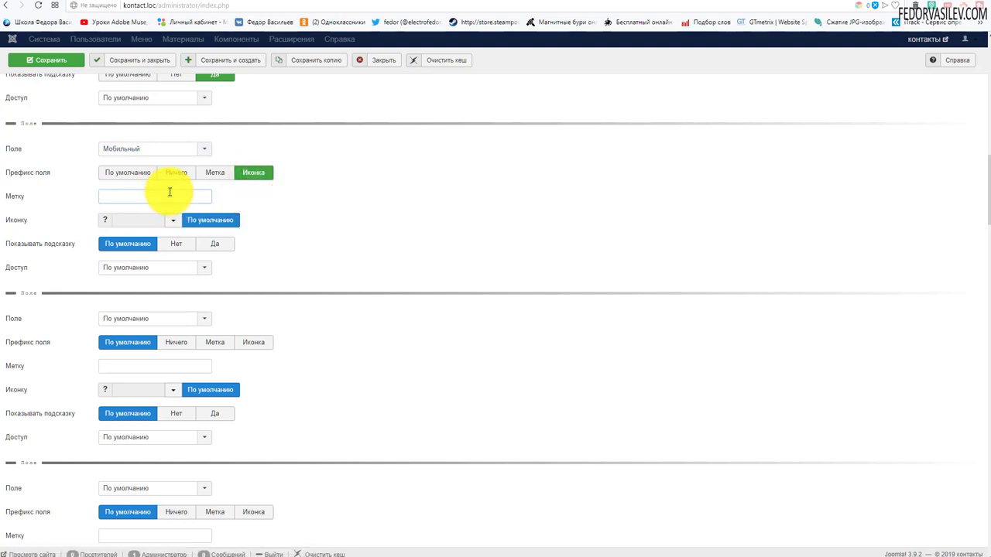
Choose the forwarded-phone icon for the Мобильный field, and check the mobile row on the reloaded contact page.
left_click(173, 219)
left_click(234, 287)
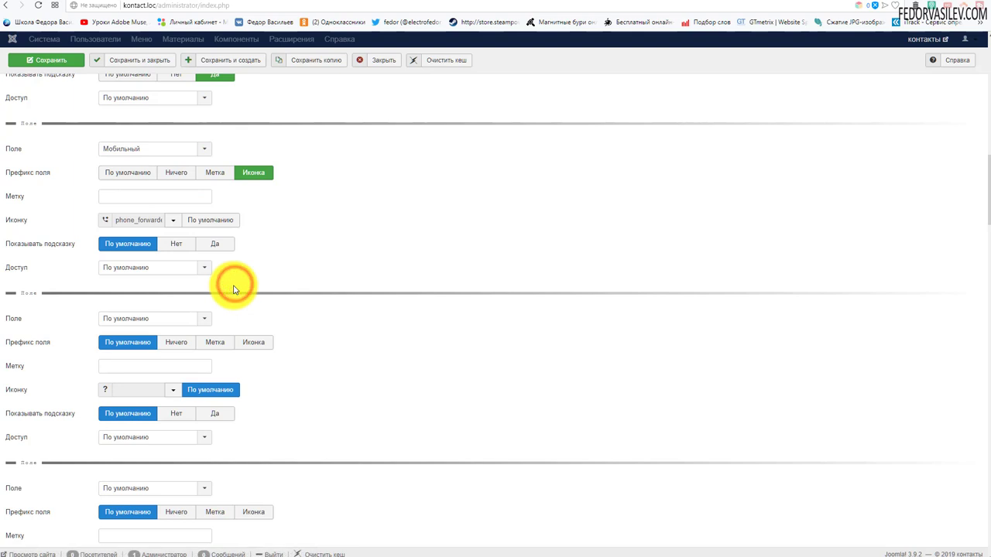
key("ctrl+Tab")
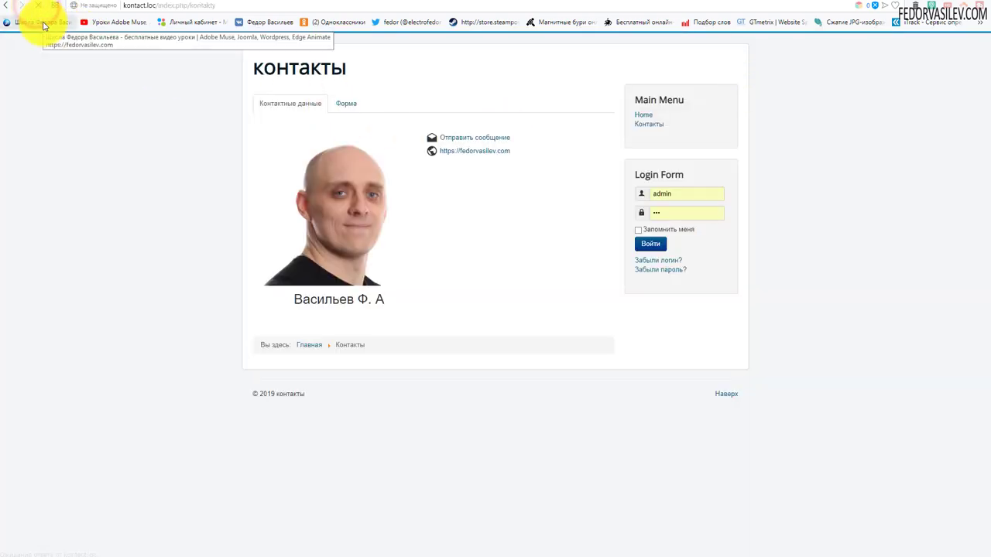
left_click_drag(467, 164, 432, 166)
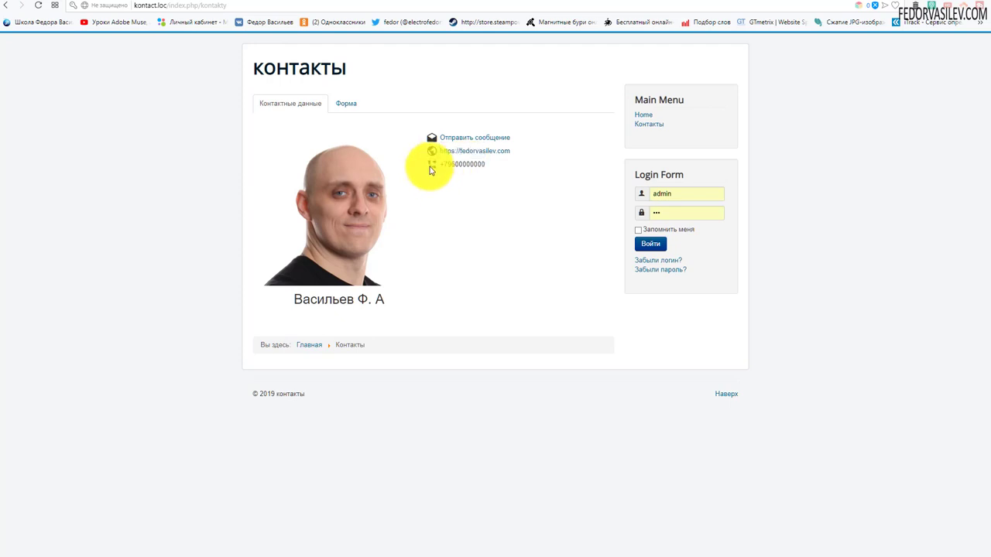
left_click(460, 261)
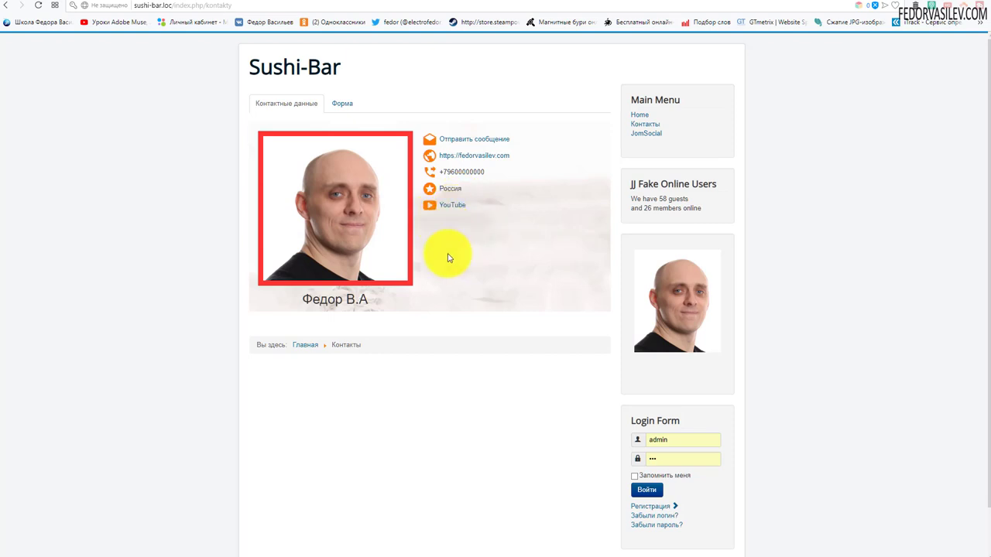
Set the field block below Мобильный to Ссылка A (в новом окне) with the Иконка prefix.
left_click(861, 4)
scroll(534, 211, "up", 2)
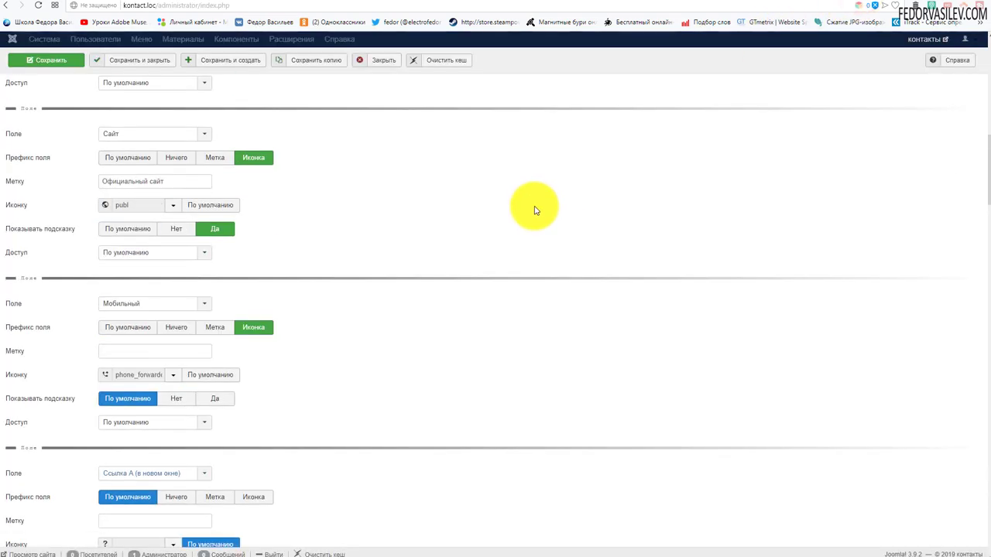
scroll(534, 210, "down", 2)
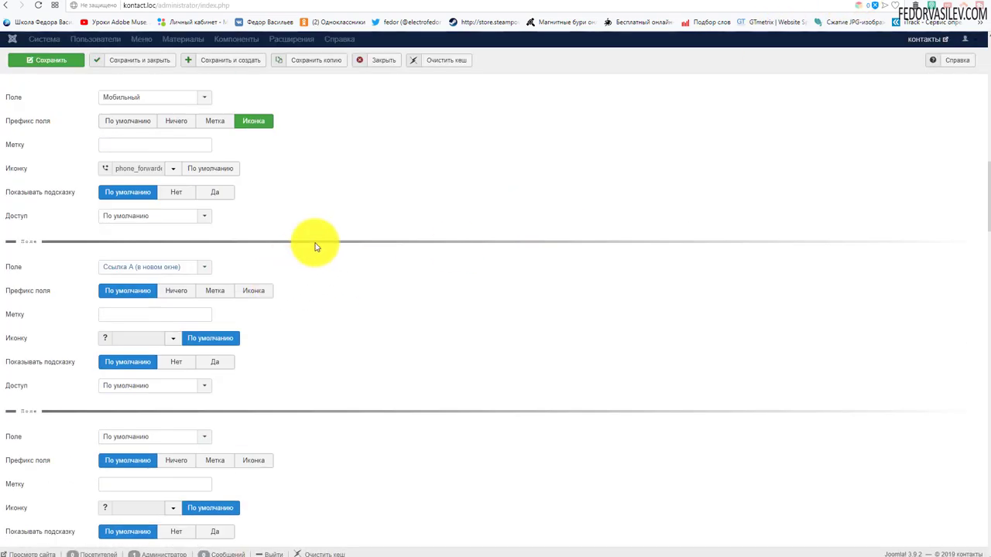
scroll(209, 266, "up", 1)
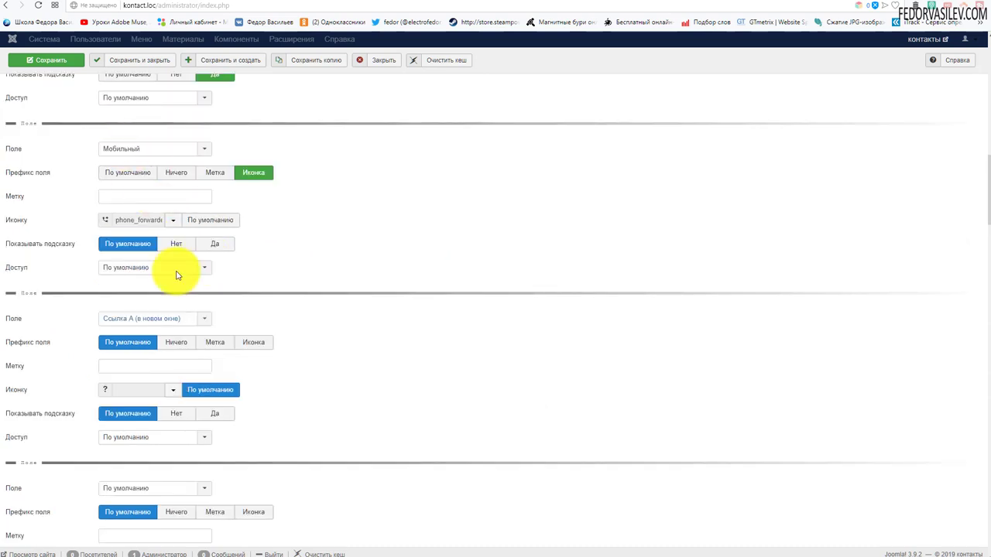
scroll(182, 274, "down", 2)
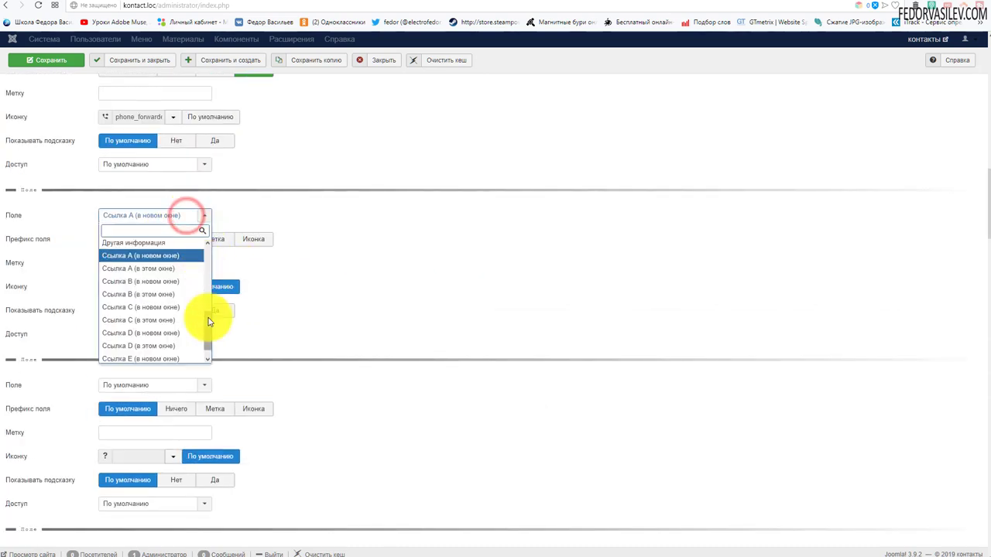
mouse_move(208, 319)
left_mouse_down()
mouse_move(203, 243)
mouse_move(208, 304)
left_mouse_up()
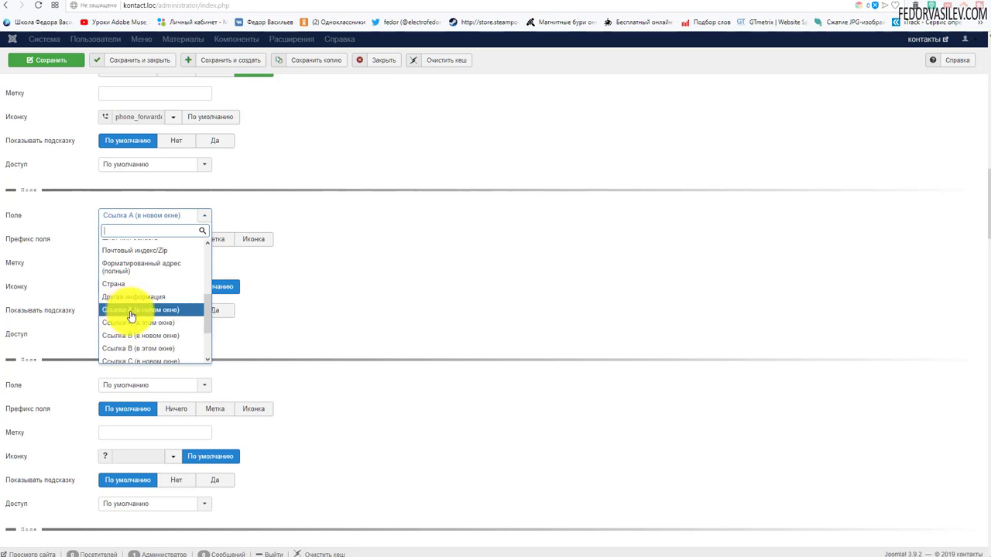
left_click(143, 312)
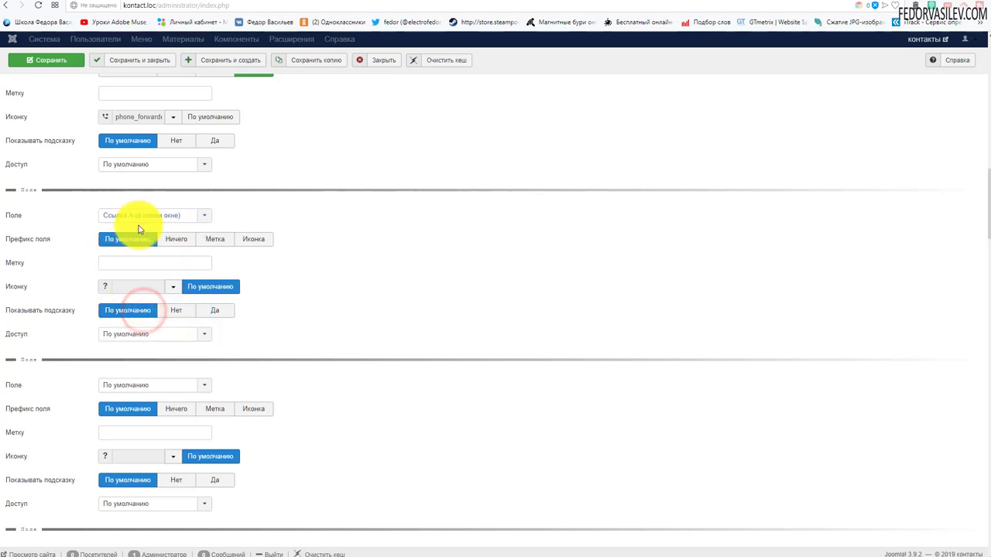
left_click(253, 239)
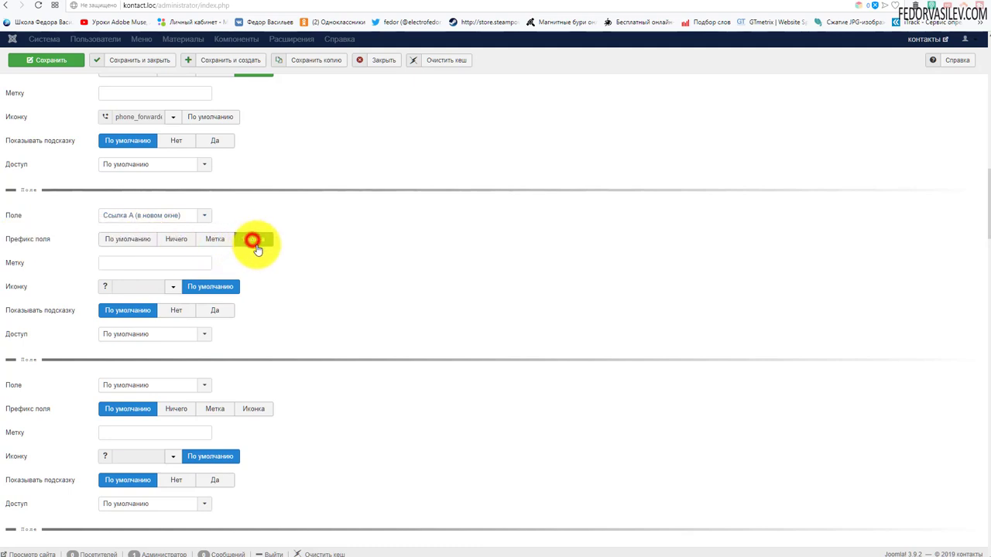
Choose the youtube-play icon for the Ссылка A field, and save and close the menu item.
left_click(173, 286)
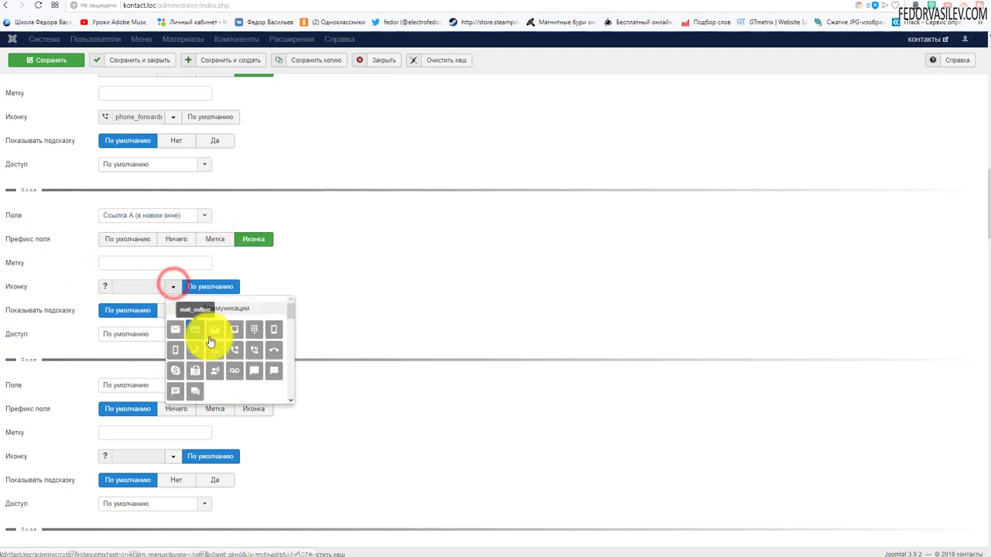
scroll(276, 347, "down", 5)
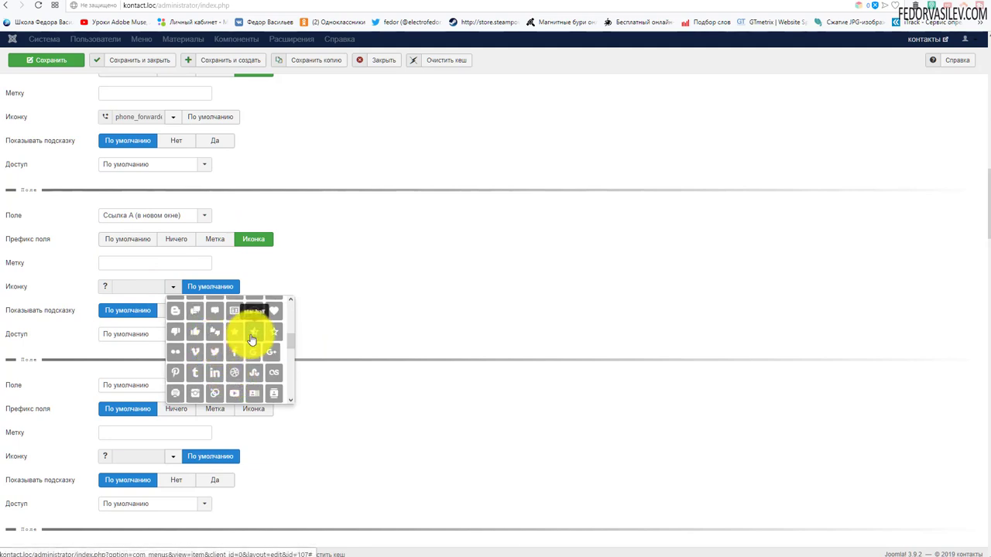
left_click(236, 395)
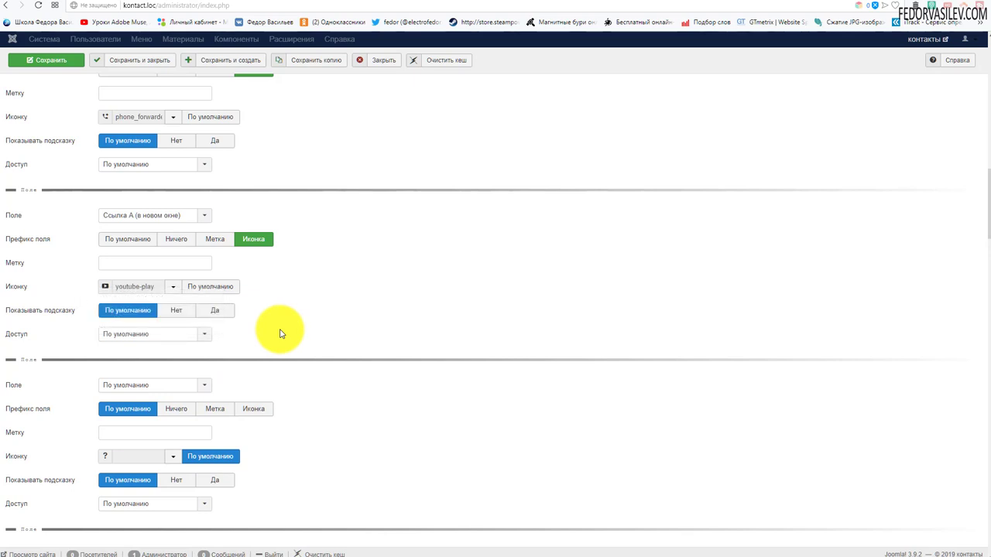
left_click(47, 62)
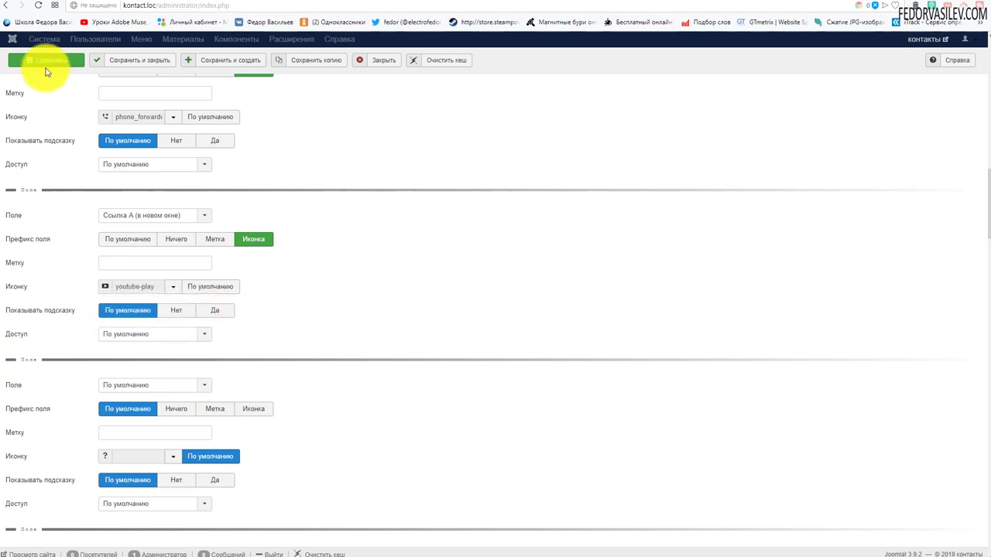
left_click(117, 60)
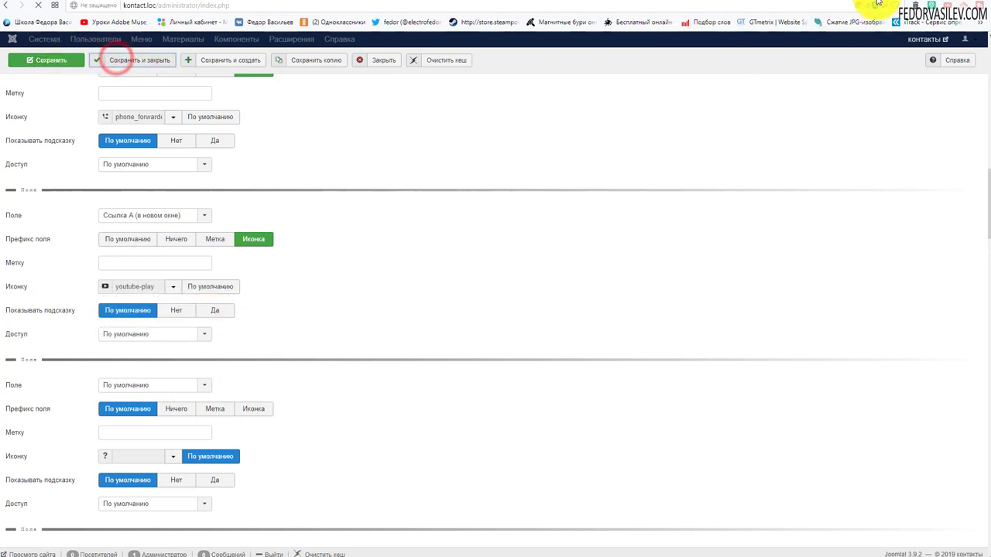
Open the existing contact for editing from the Контакты component's contact manager.
left_click(877, 3)
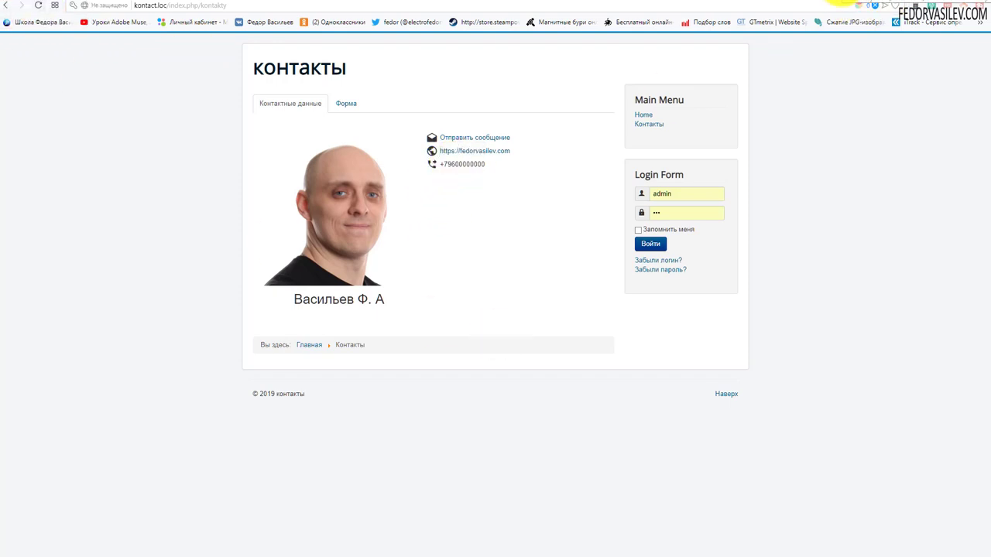
left_click(849, 2)
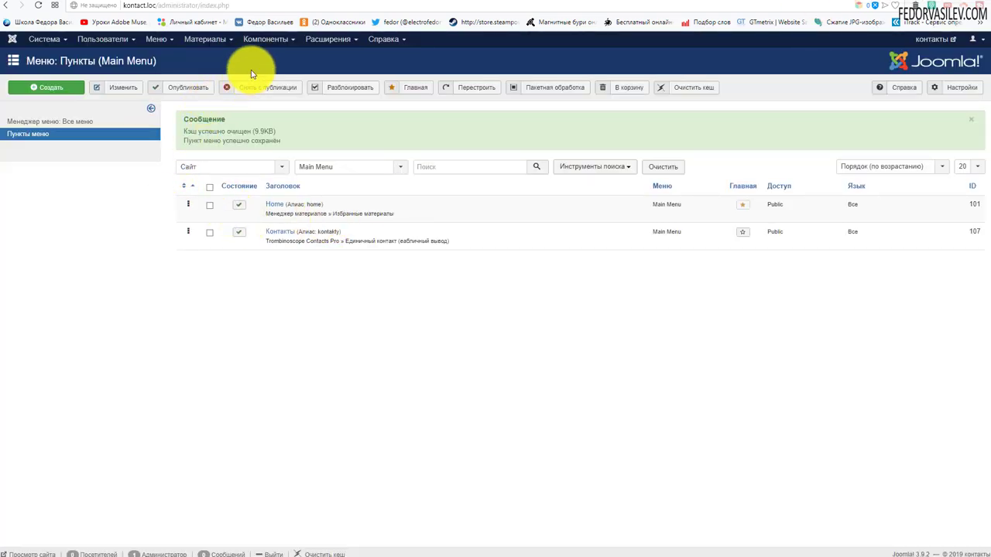
left_click(259, 41)
mouse_move(209, 42)
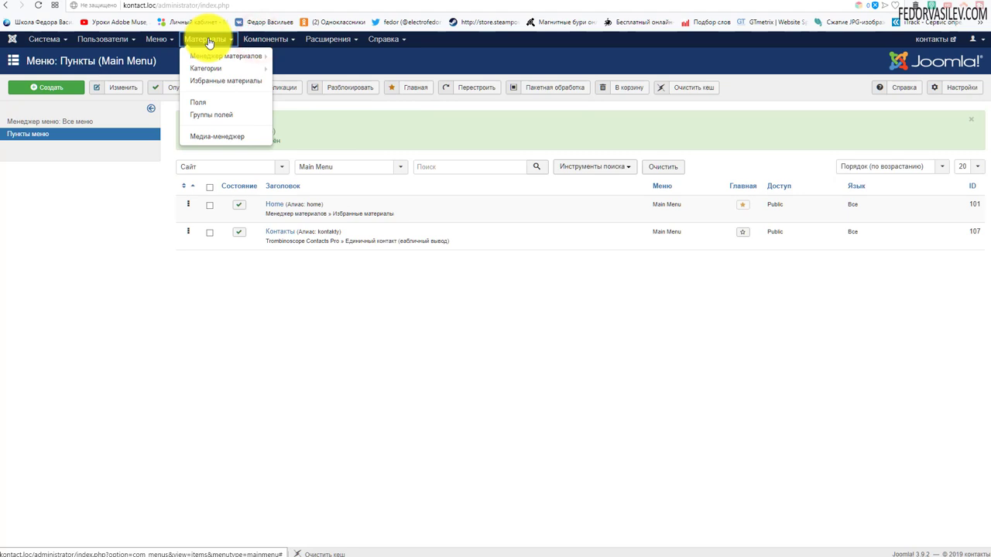
mouse_move(253, 45)
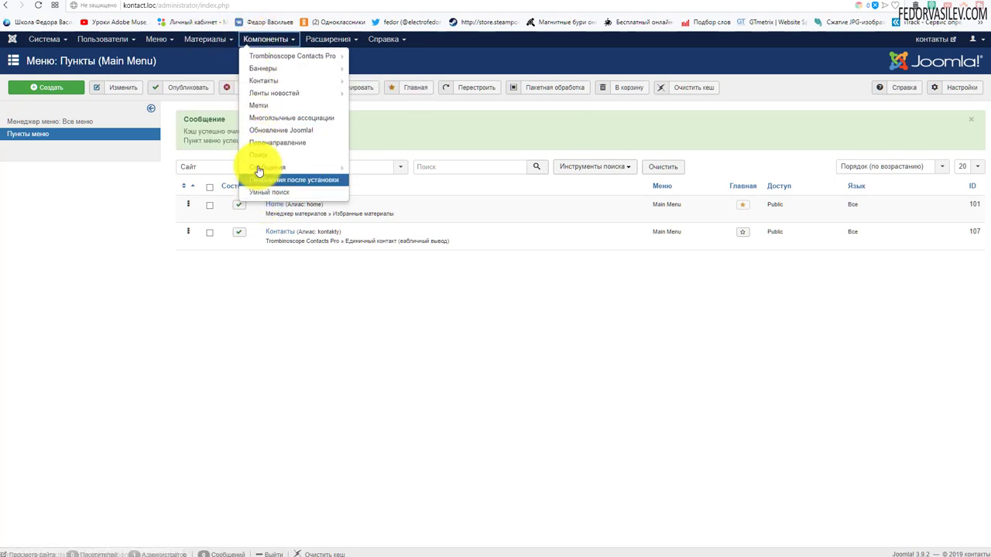
left_click(261, 82)
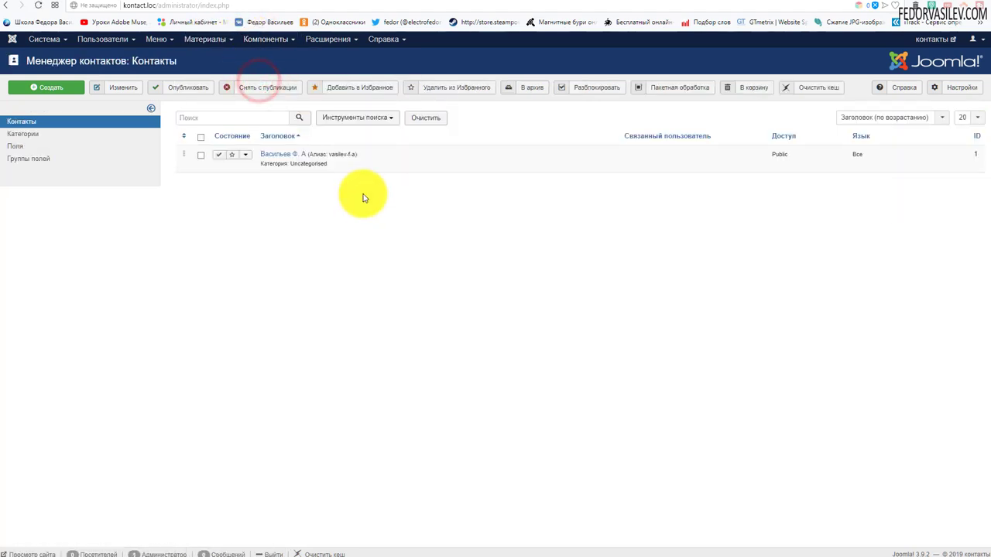
left_click(264, 156)
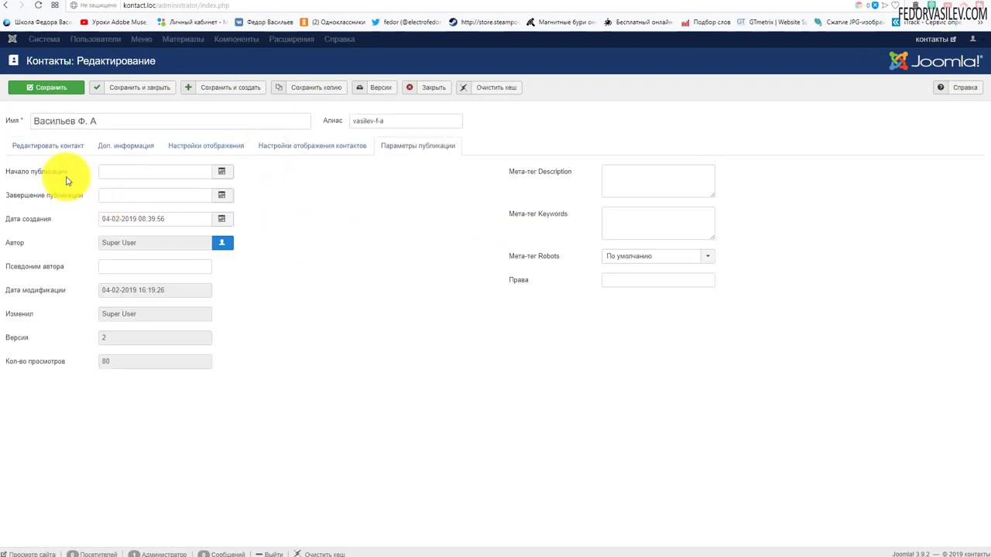
Save the contact with the copied YouTube channel URL as Название ссылки A in its display settings, and reload the public contact page.
left_click(206, 146)
scroll(270, 214, "down", 5)
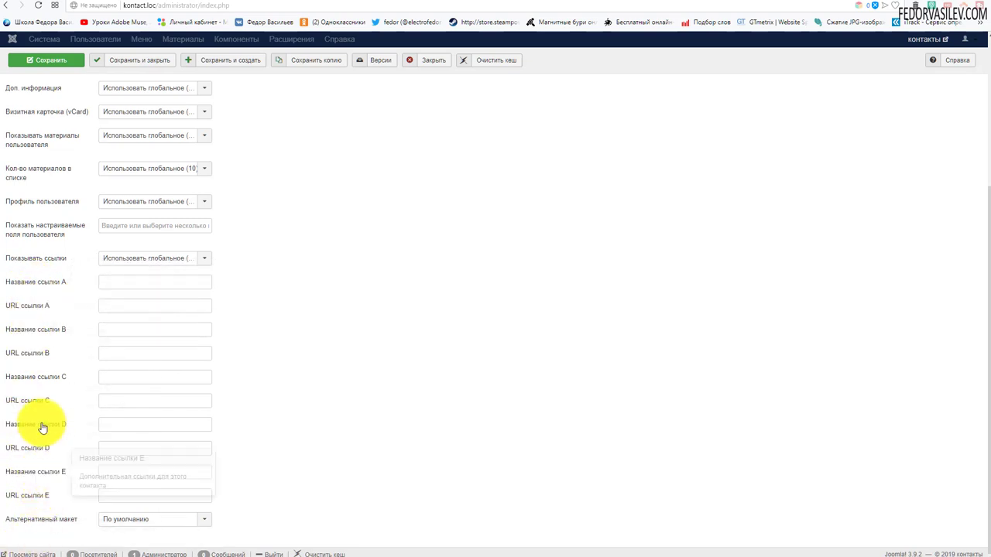
right_click(133, 281)
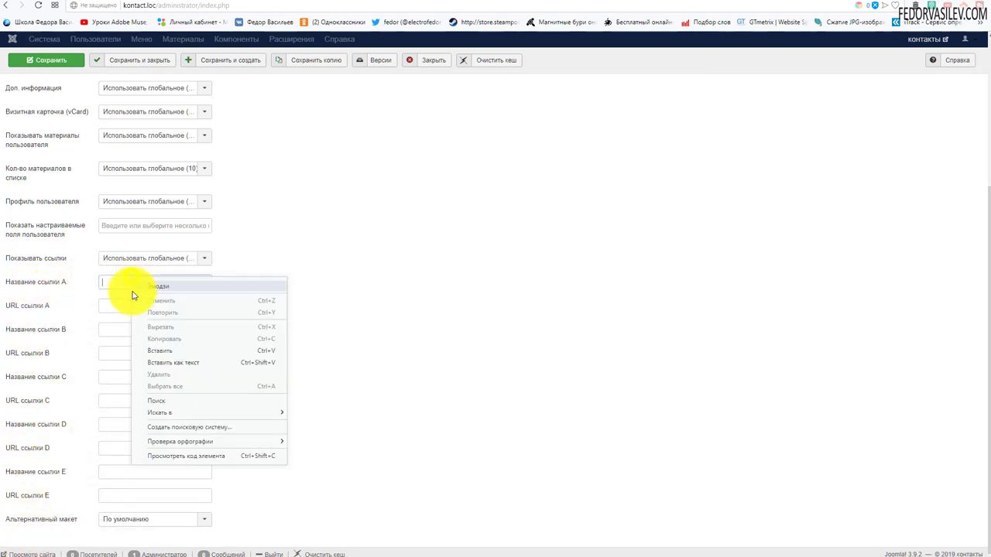
left_click(159, 351)
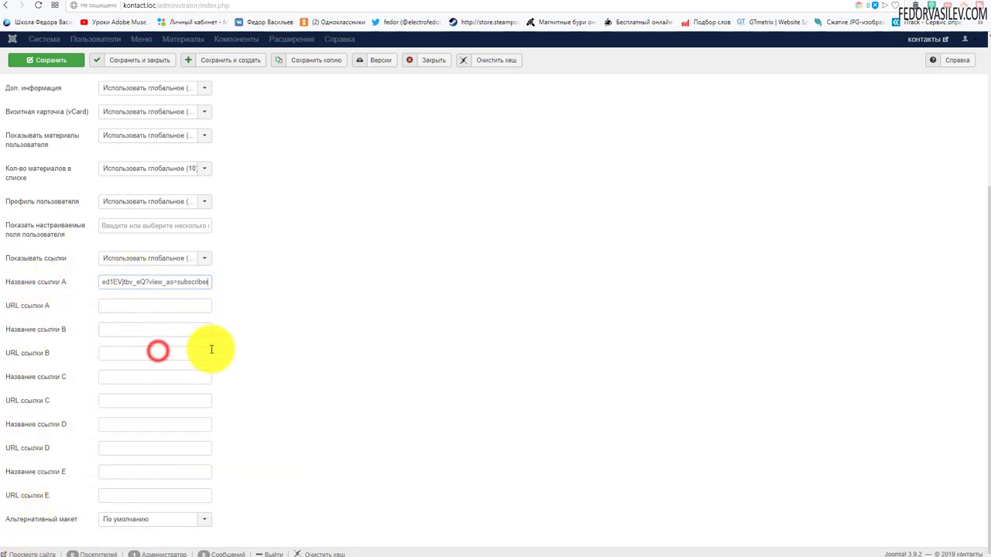
left_click(324, 307)
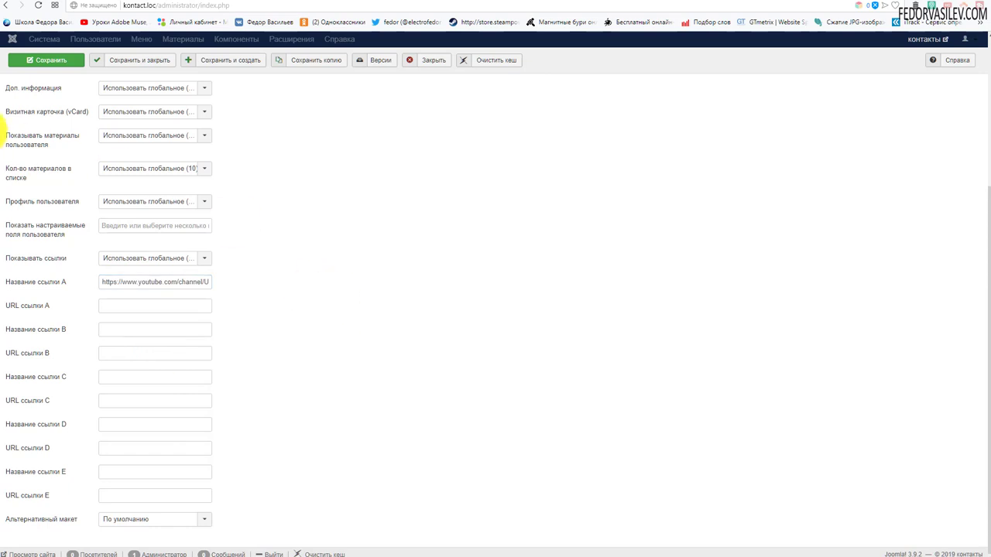
left_click(33, 61)
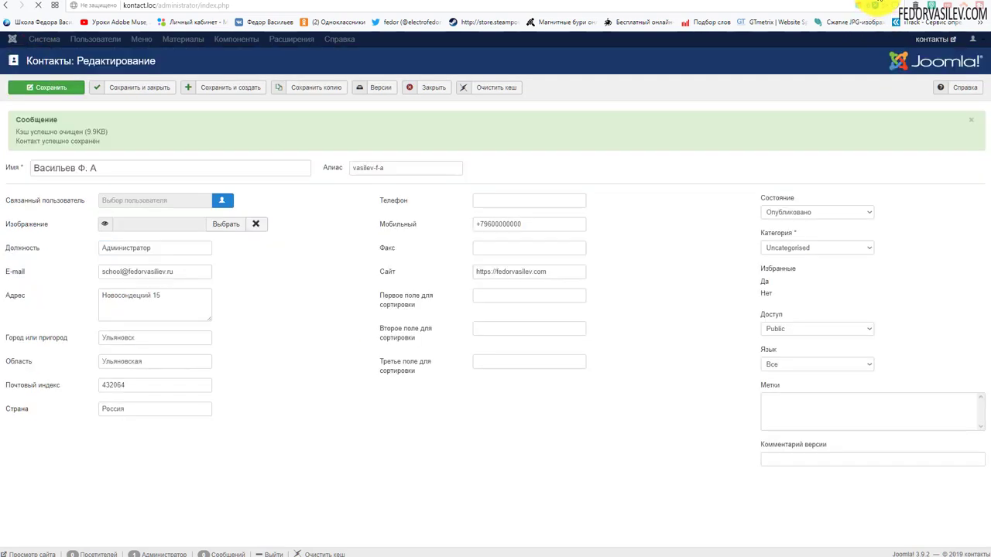
left_click(873, 4)
left_click(38, 5)
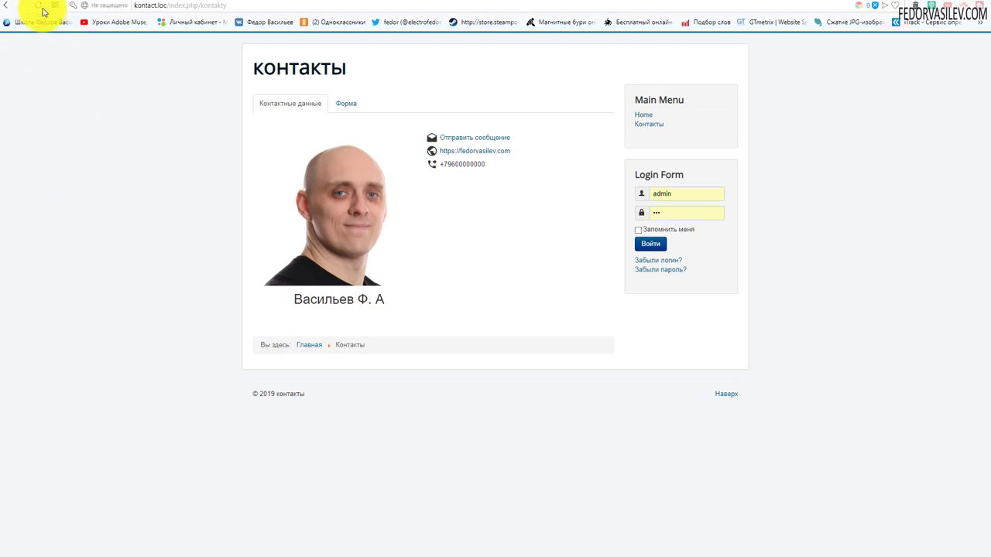
Move the YouTube channel URL from Название ссылки A to URL ссылки A, save the contact, and reload the public page.
left_click(37, 6)
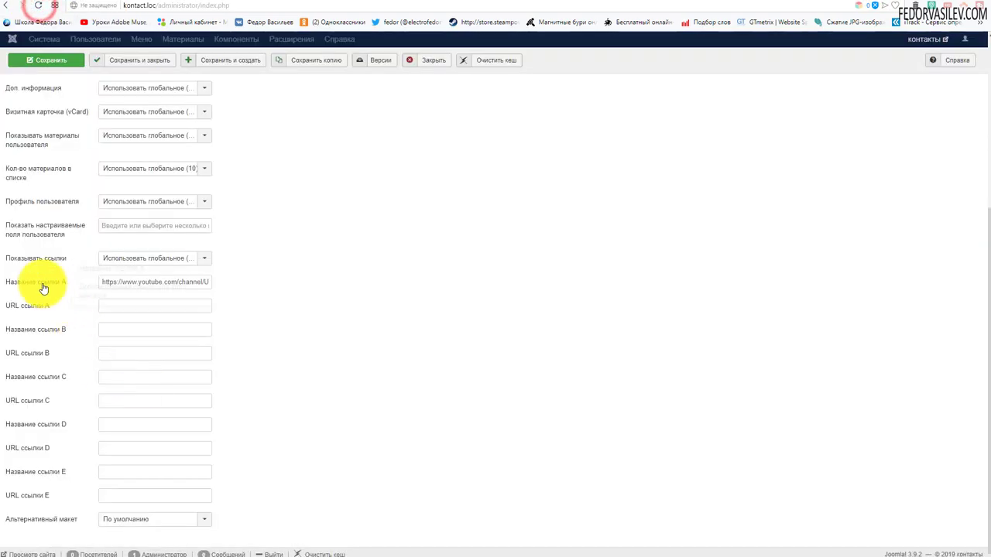
mouse_move(33, 288)
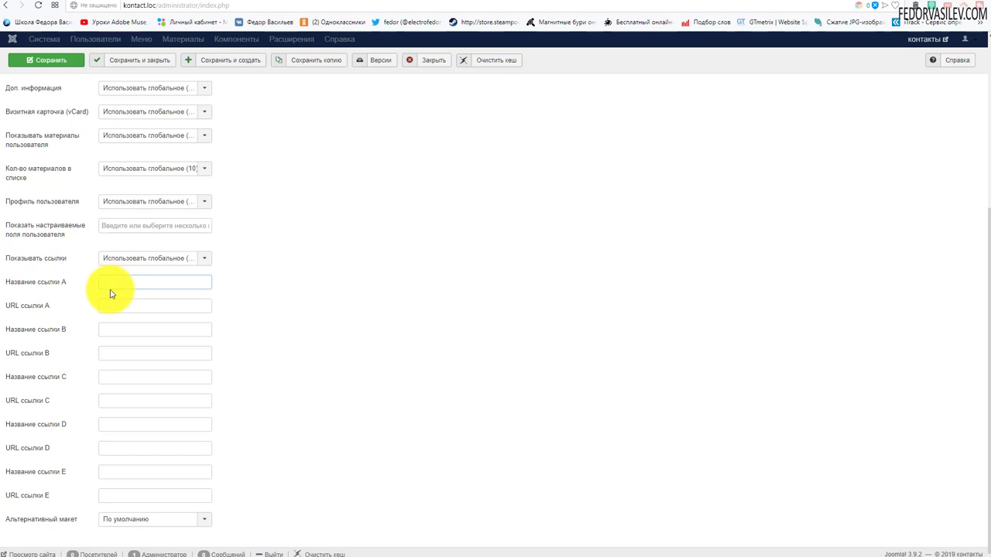
mouse_move(18, 315)
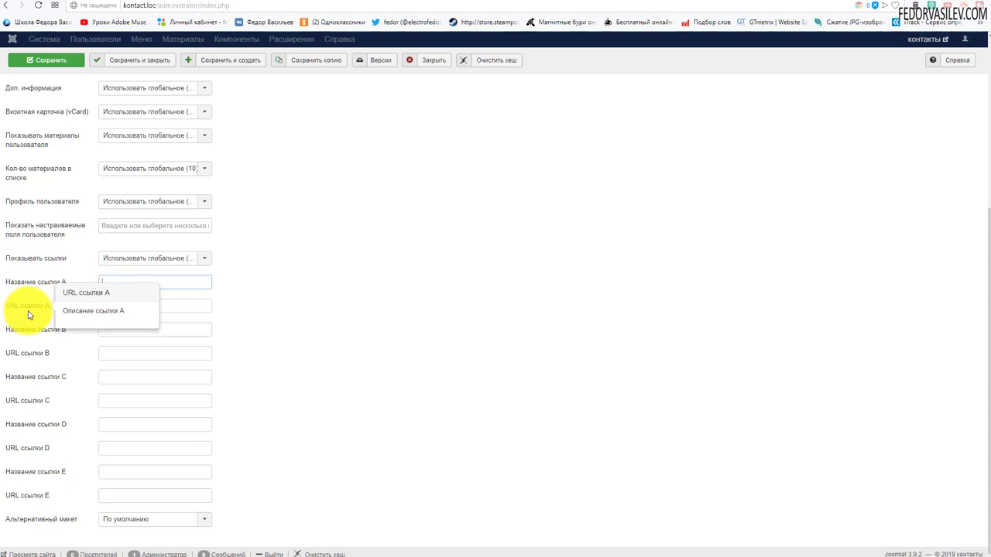
right_click(106, 305)
left_click(135, 376)
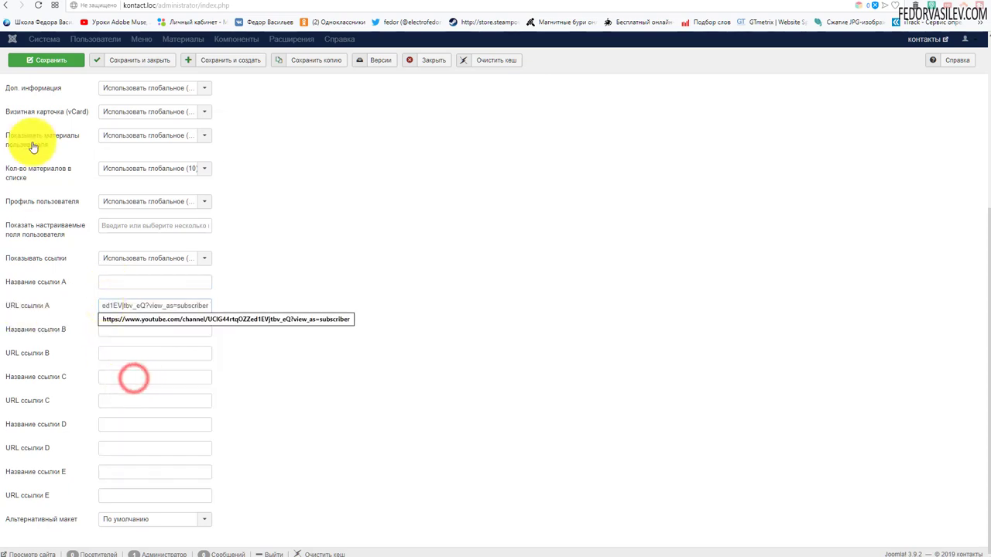
left_click(44, 61)
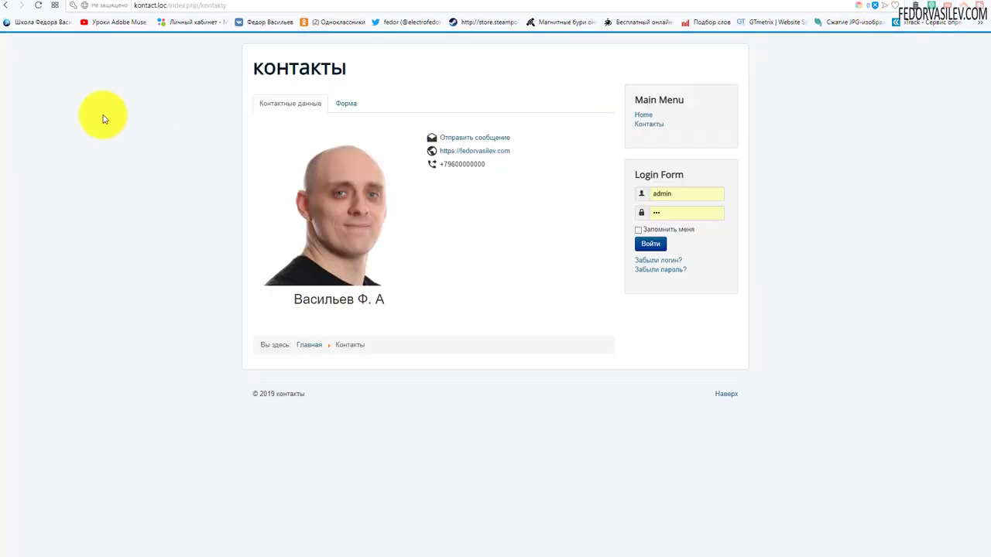
key("F5")
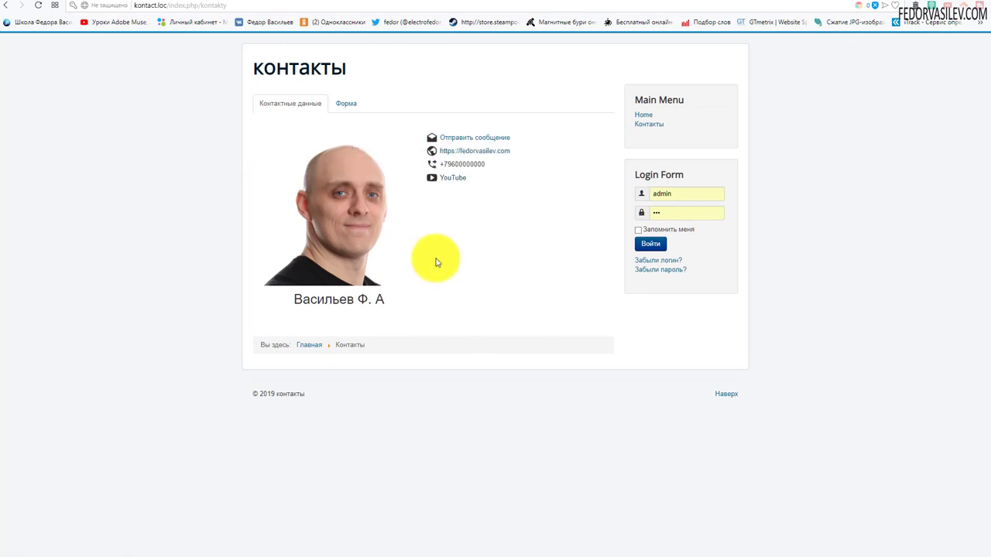
Test the YouTube link on the public contact page, close the opened channel page, and return to the contact editor.
left_click(453, 186)
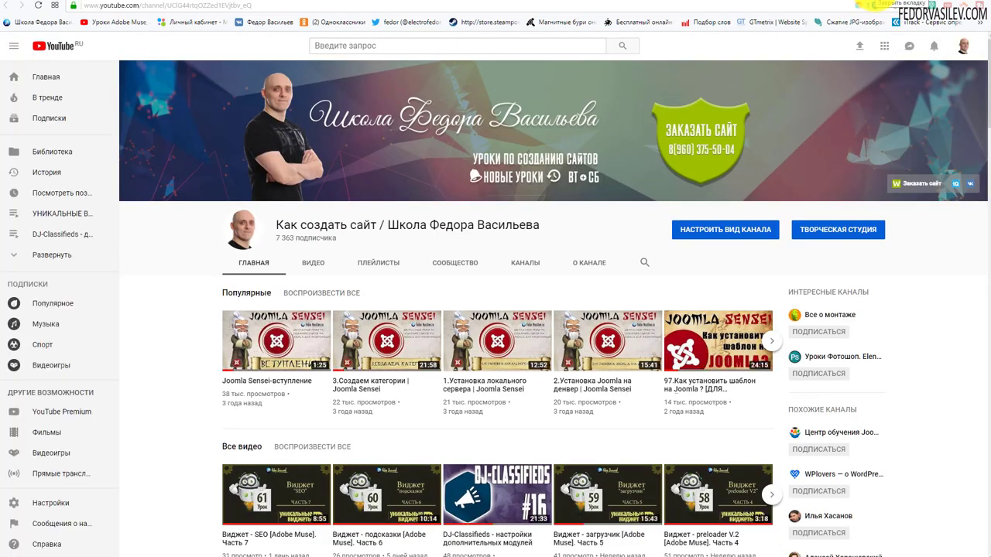
left_click(868, 2)
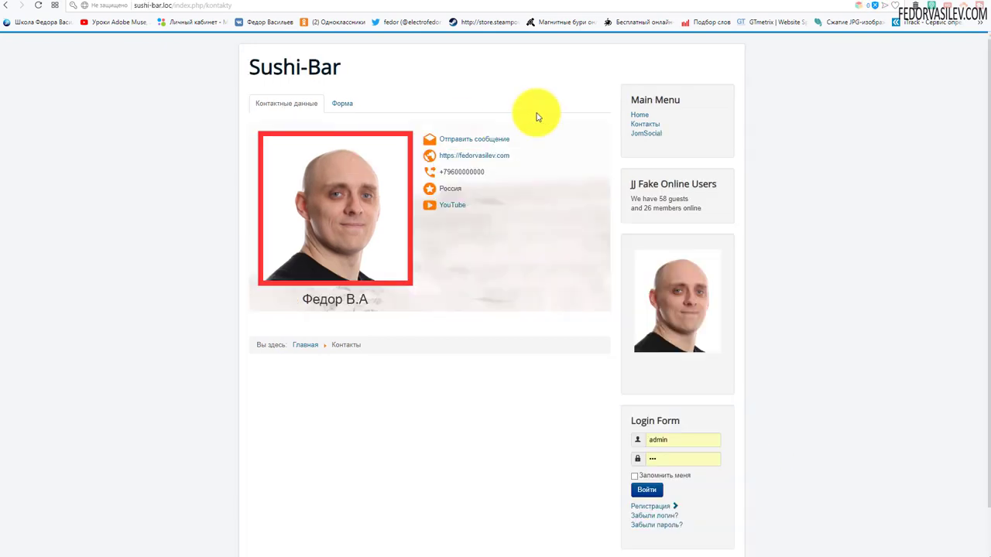
left_click(861, 3)
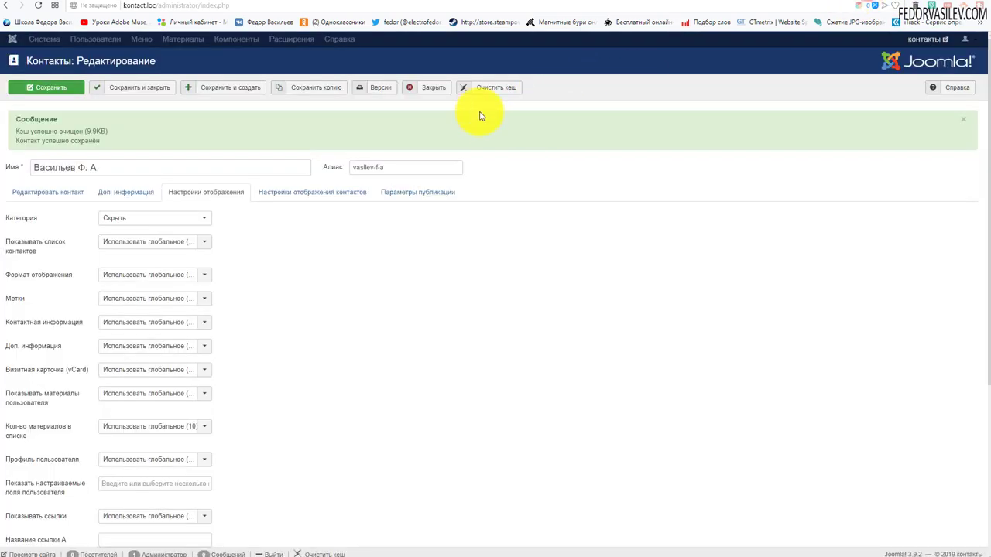
Close the contact editor and open the Шаблонизатор settings of the Контакты menu item.
left_click(57, 192)
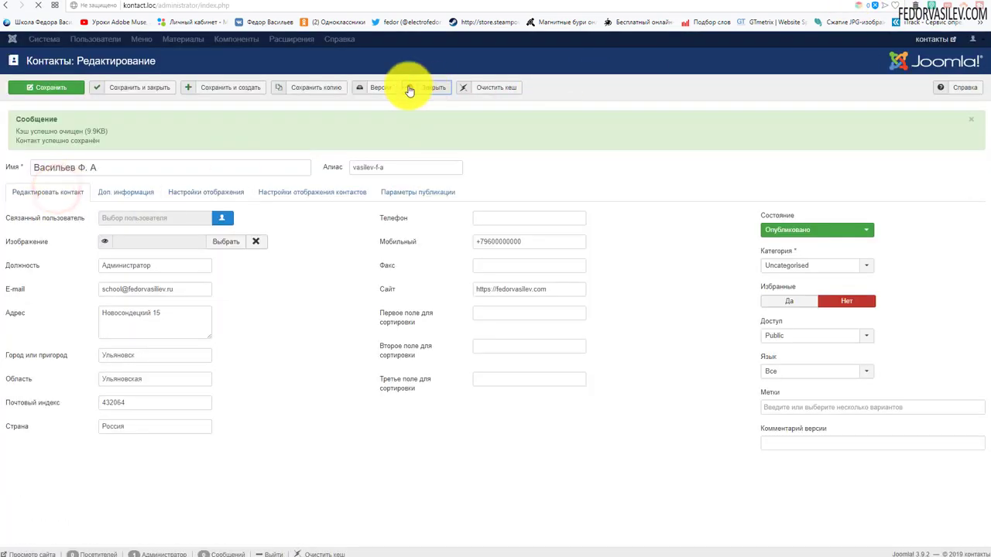
left_click(410, 88)
left_click(157, 39)
left_click(177, 114)
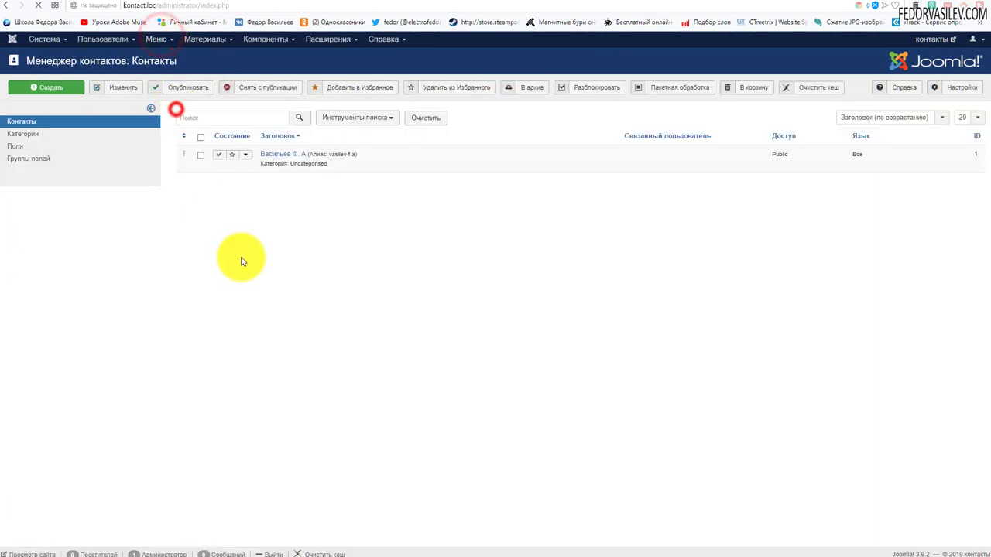
left_click(271, 183)
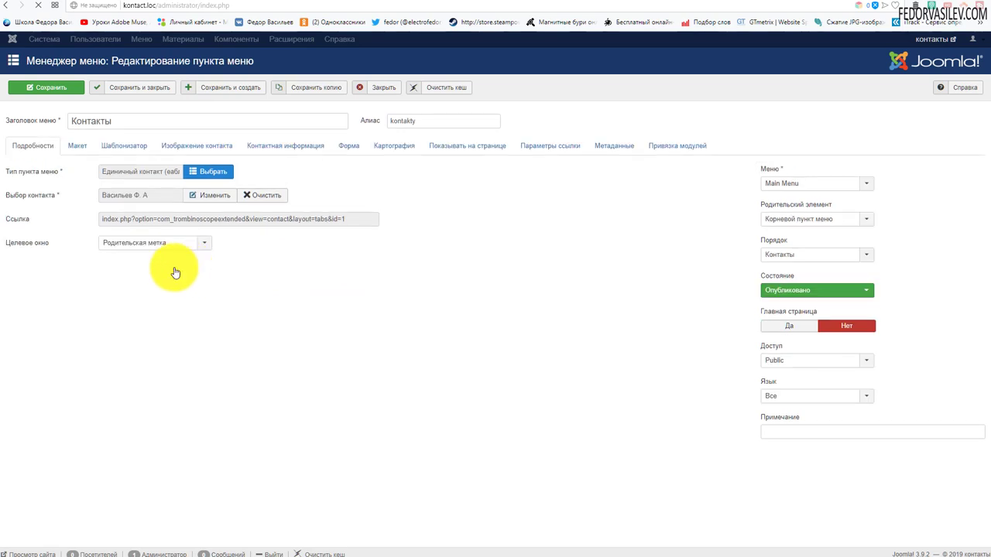
left_click(79, 146)
left_click(124, 149)
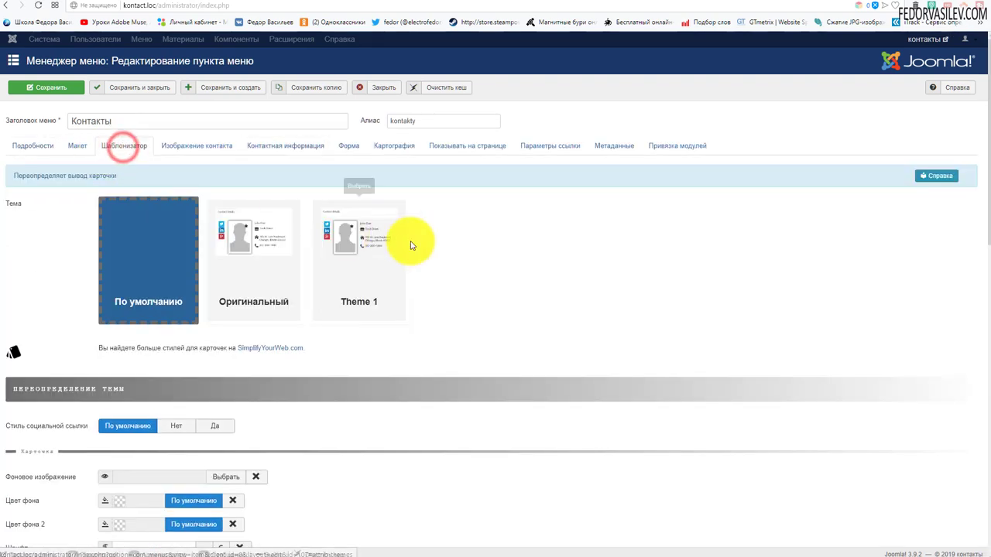
Set Цвет шрифта иконки in the Поля section to #0033ff and save the menu item.
scroll(137, 216, "down", 3)
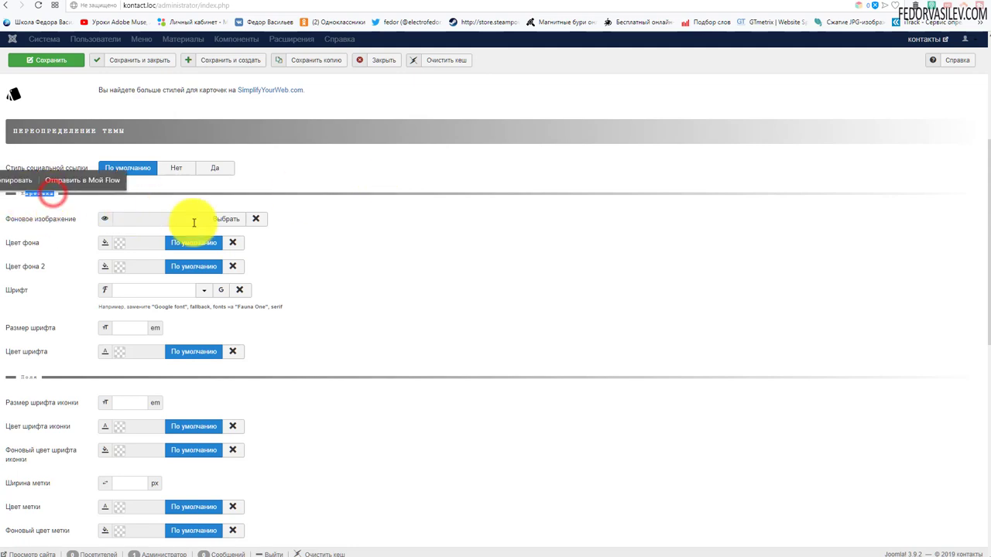
scroll(426, 207, "down", 3)
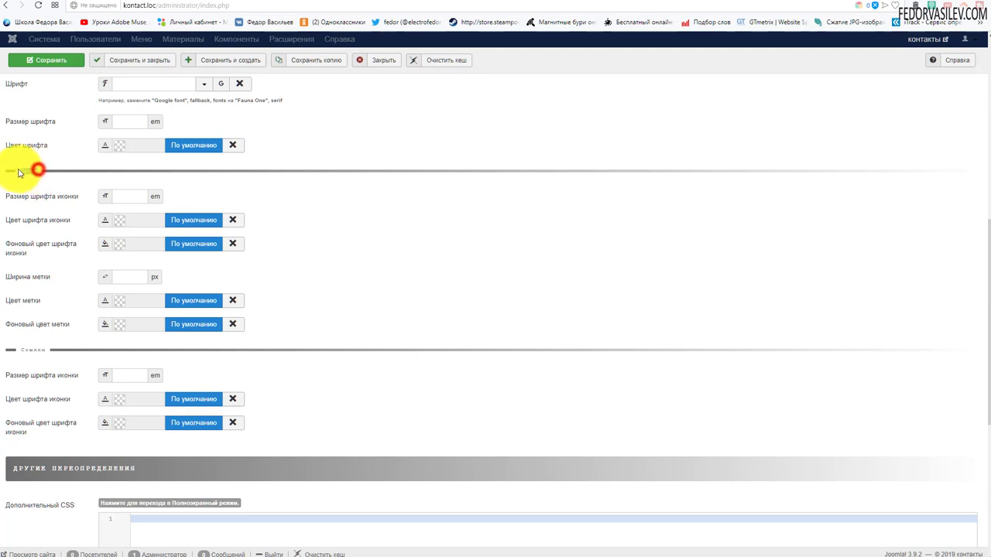
left_click_drag(38, 170, 19, 172)
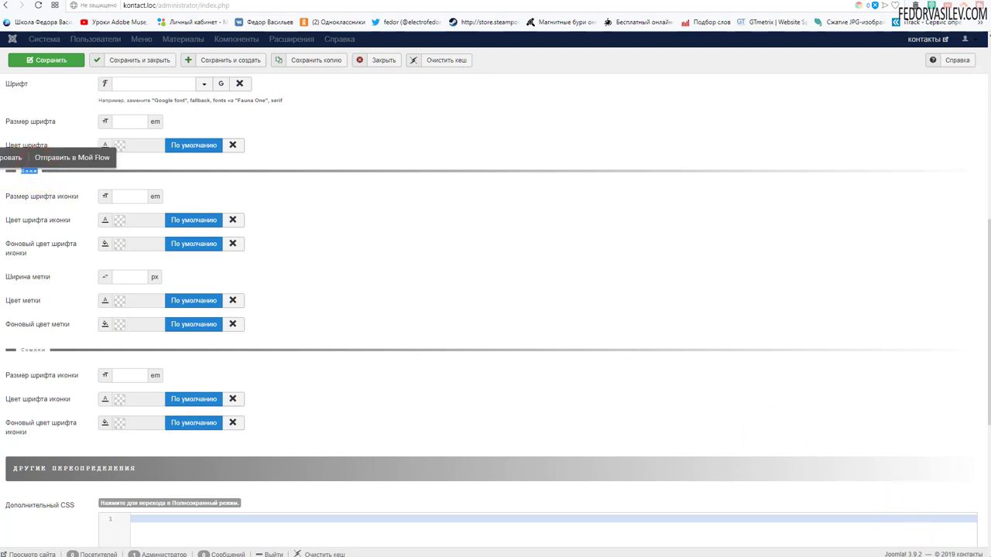
left_click(23, 180)
mouse_move(11, 221)
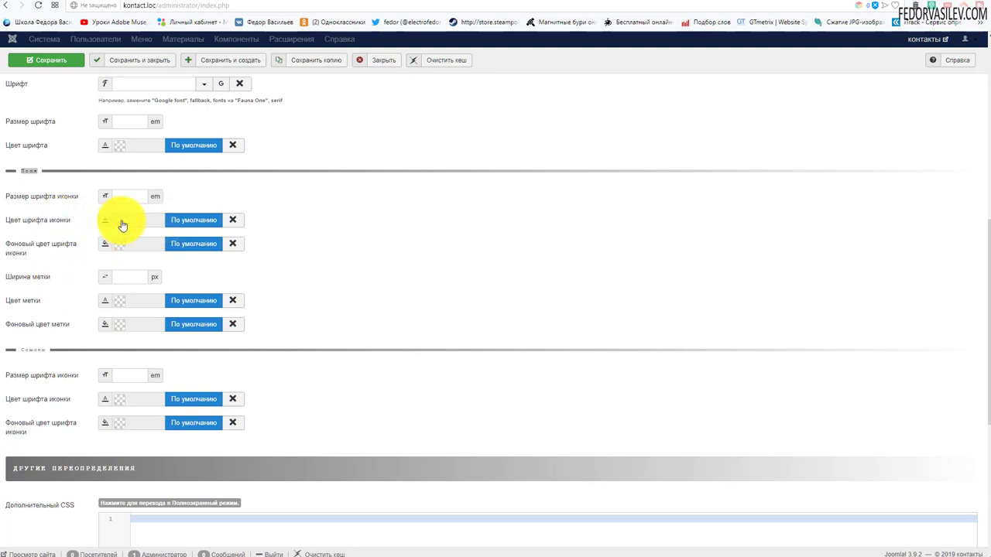
left_click(231, 225)
left_click(188, 220)
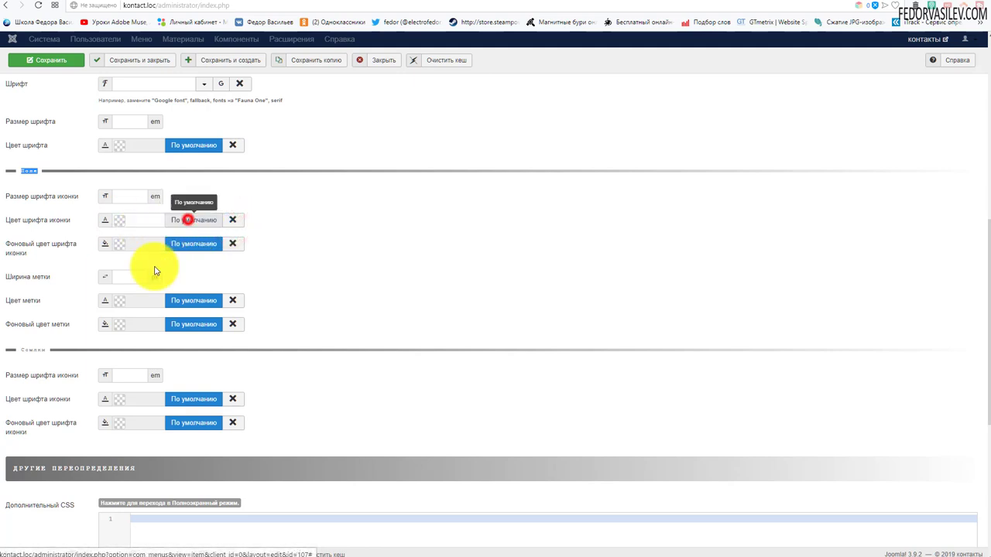
left_click(117, 220)
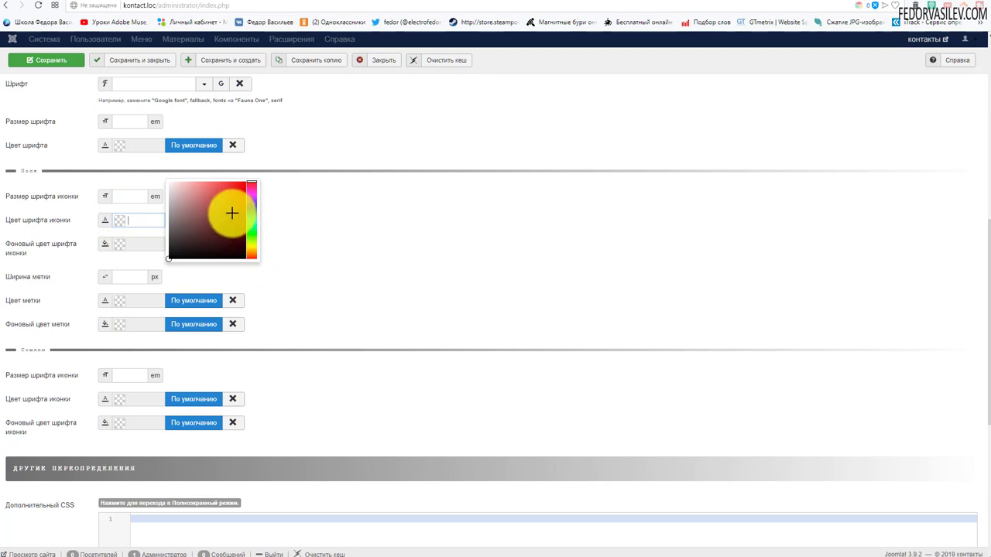
left_click_drag(247, 209, 255, 173)
left_click(346, 202)
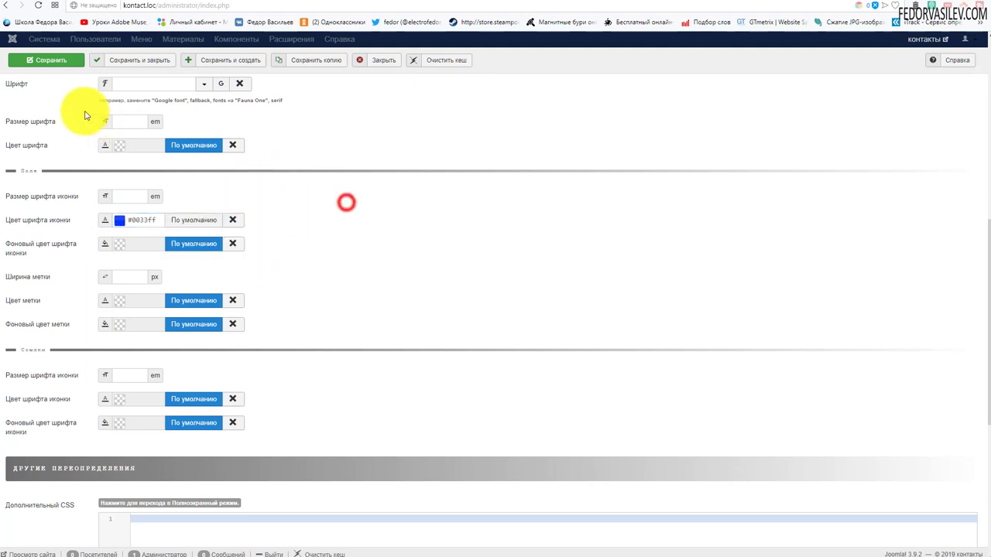
left_click(68, 60)
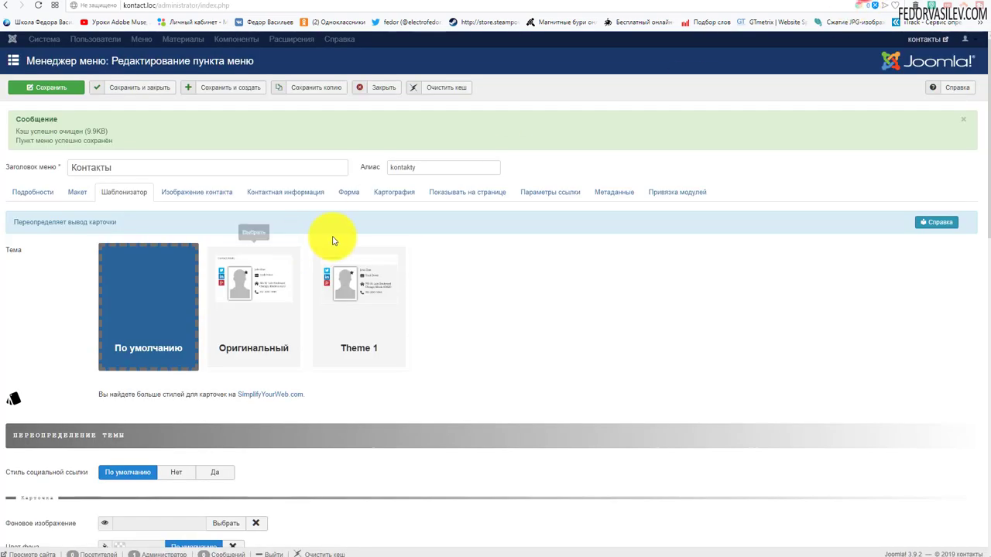
Set Размер шрифта иконки in the Поля section to 2 em, save the menu item, and reload the public contact page.
scroll(332, 232, "down", 5)
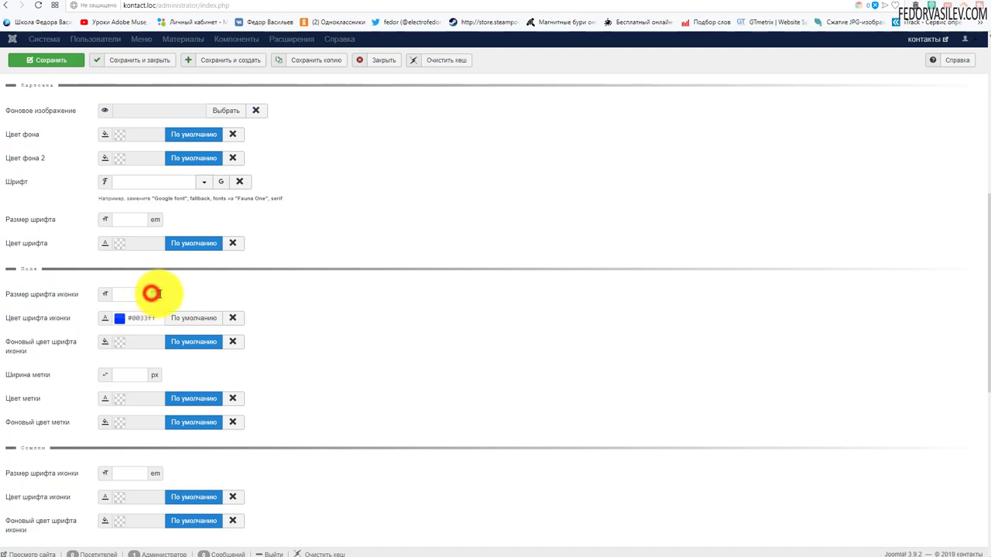
left_click(124, 296)
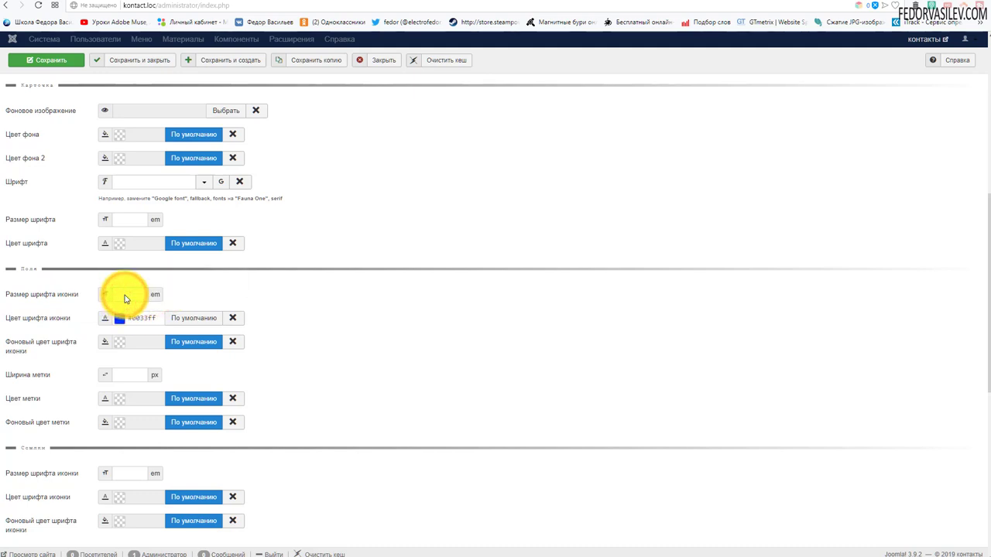
type("2")
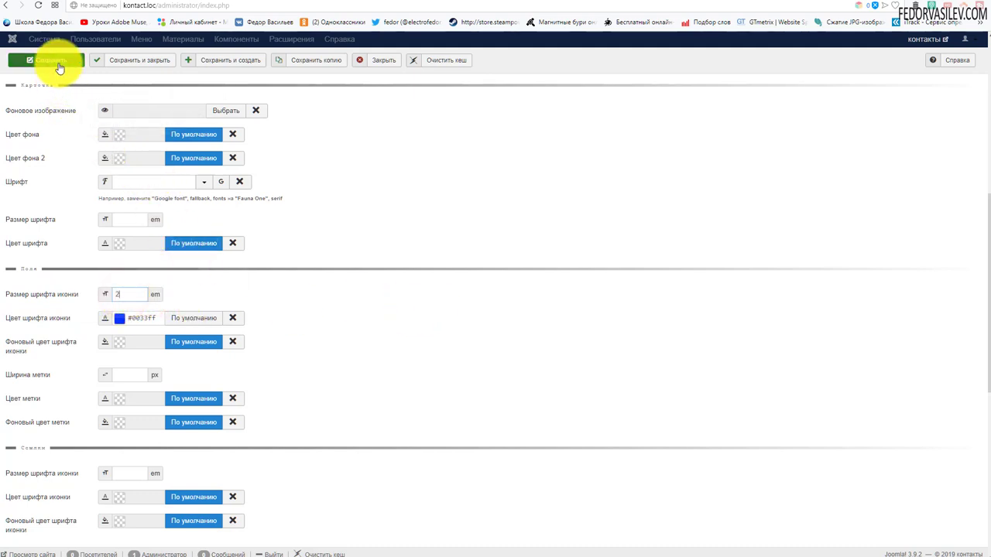
left_click(55, 63)
key("ctrl+Tab")
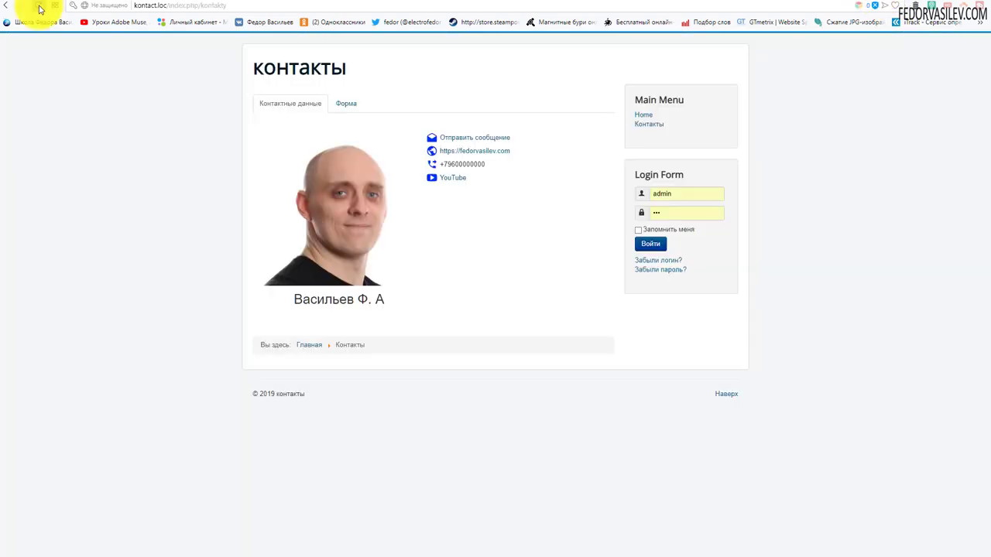
left_click(38, 5)
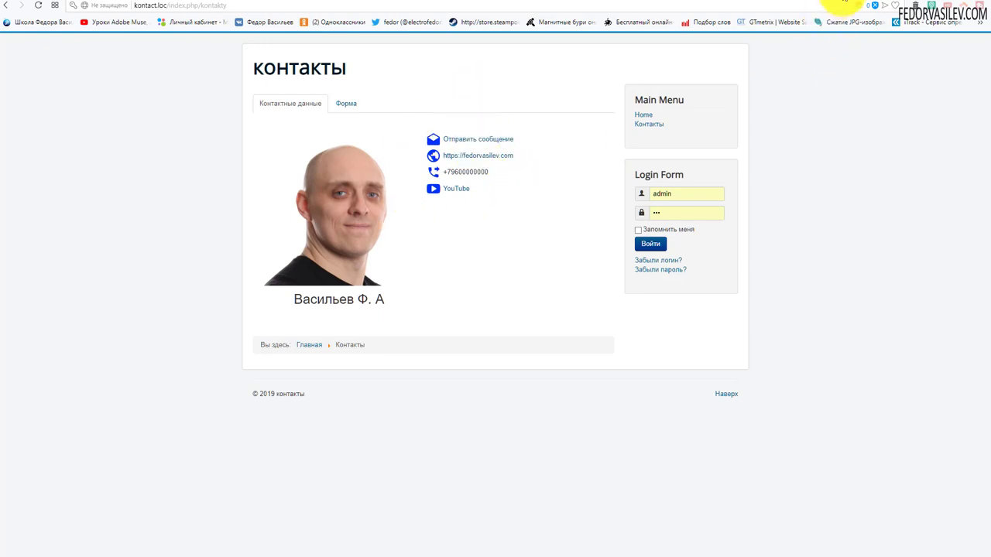
Return to the menu item's Шаблонизатор settings and review the icon size and colour options of the Поля section.
key("ctrl+Tab")
scroll(418, 266, "down", 5)
scroll(233, 317, "down", 1)
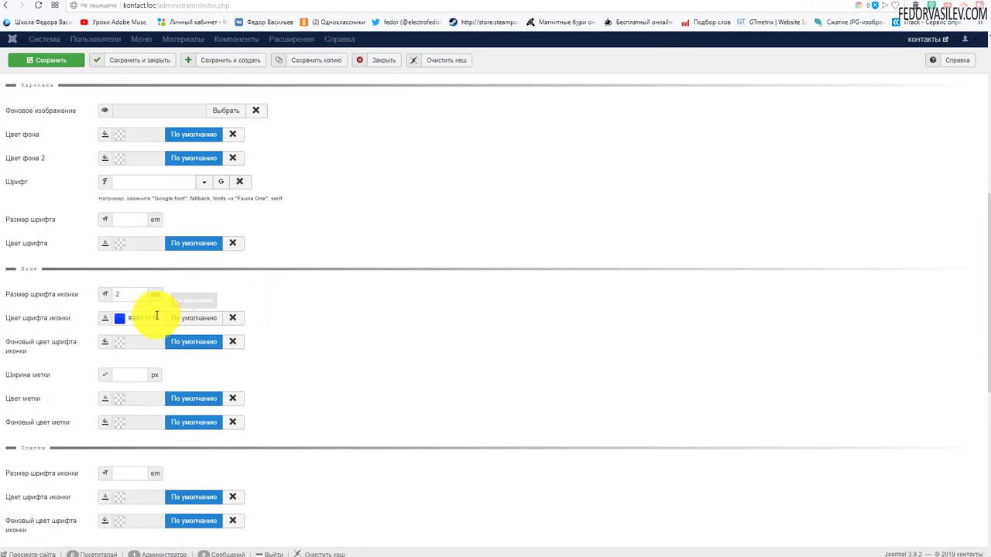
double_click(159, 297)
left_click(422, 302)
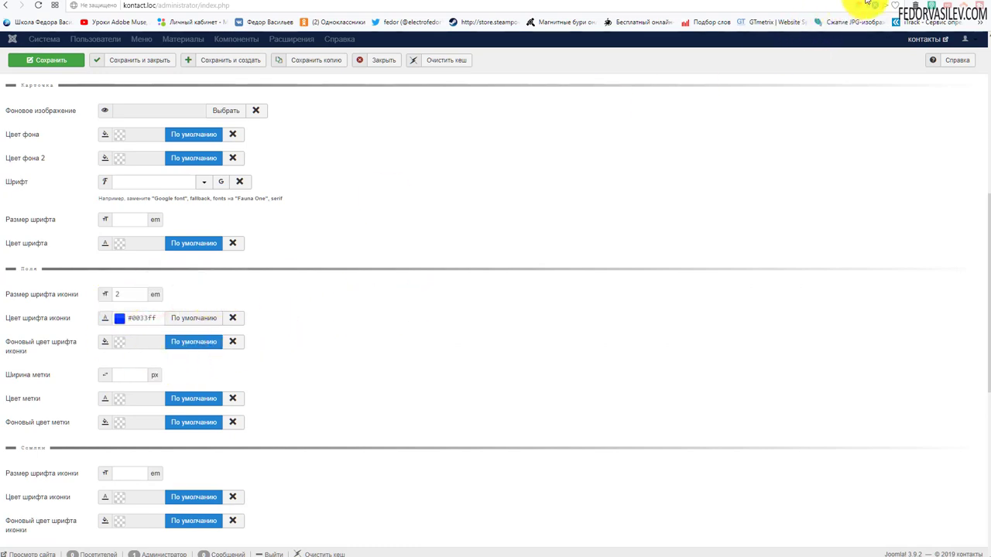
key("ctrl+Tab")
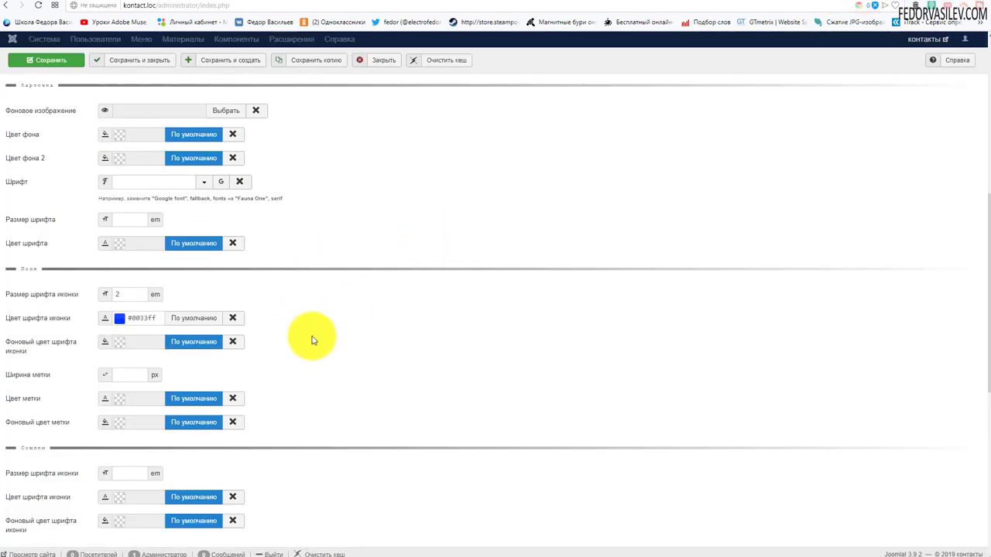
Set Цвет фона in the Карточка section to #44ff00, save the menu item, and view the public contact page.
scroll(313, 340, "up", 1)
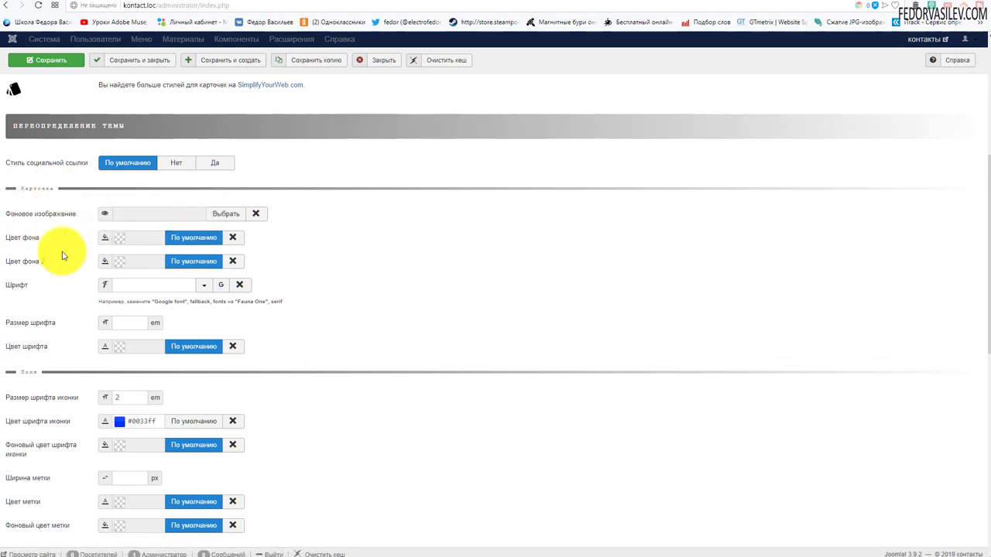
left_click(173, 241)
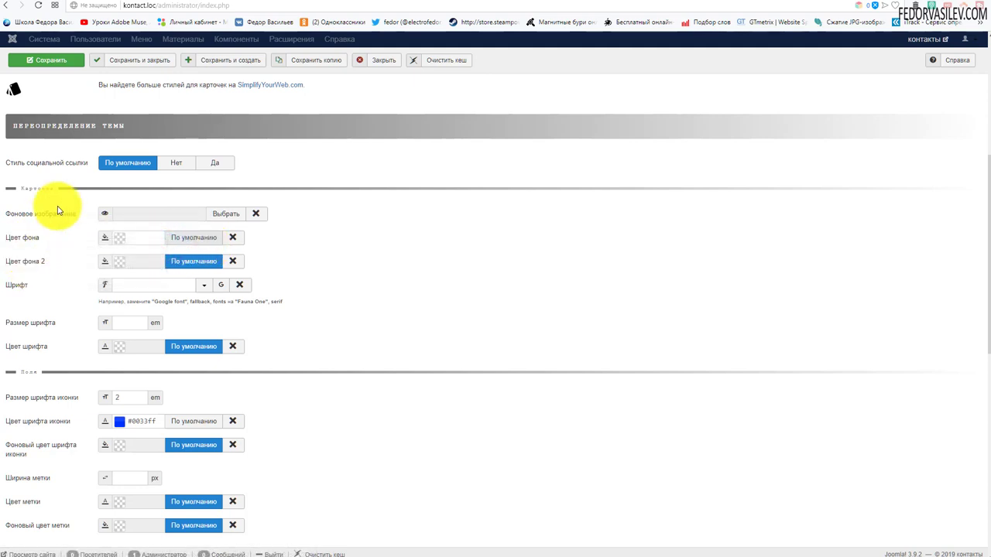
left_click(121, 236)
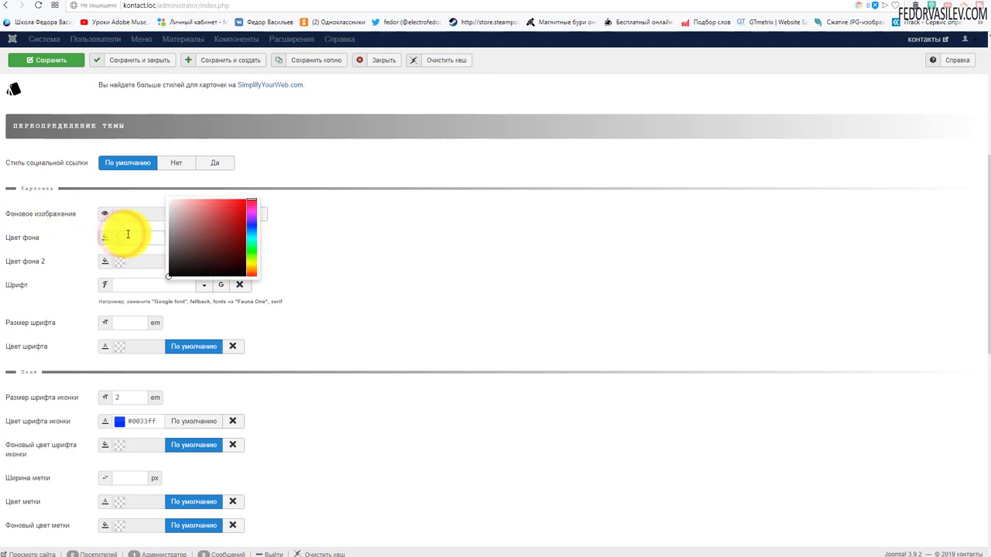
left_click(248, 254)
left_click(225, 222)
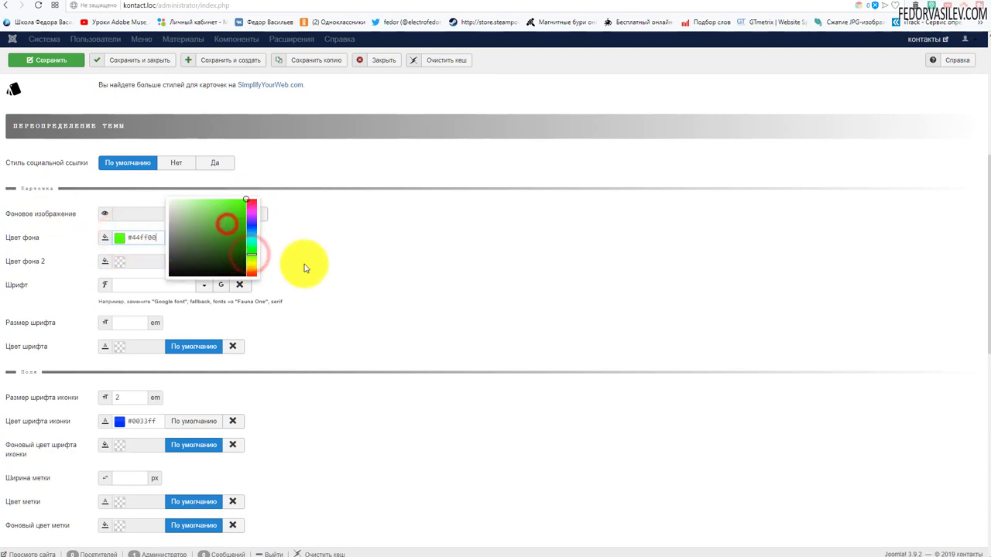
left_click(337, 261)
left_click(48, 69)
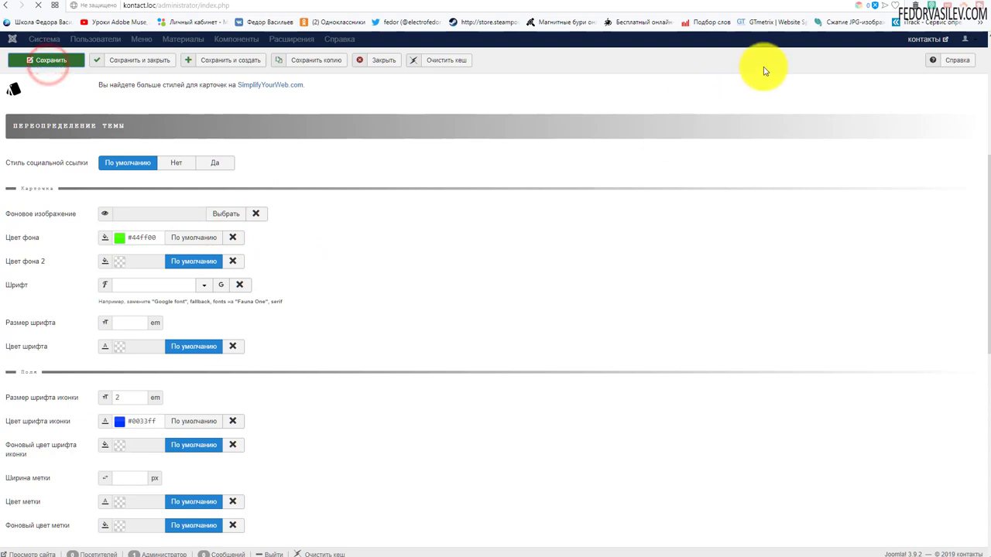
left_click(890, 3)
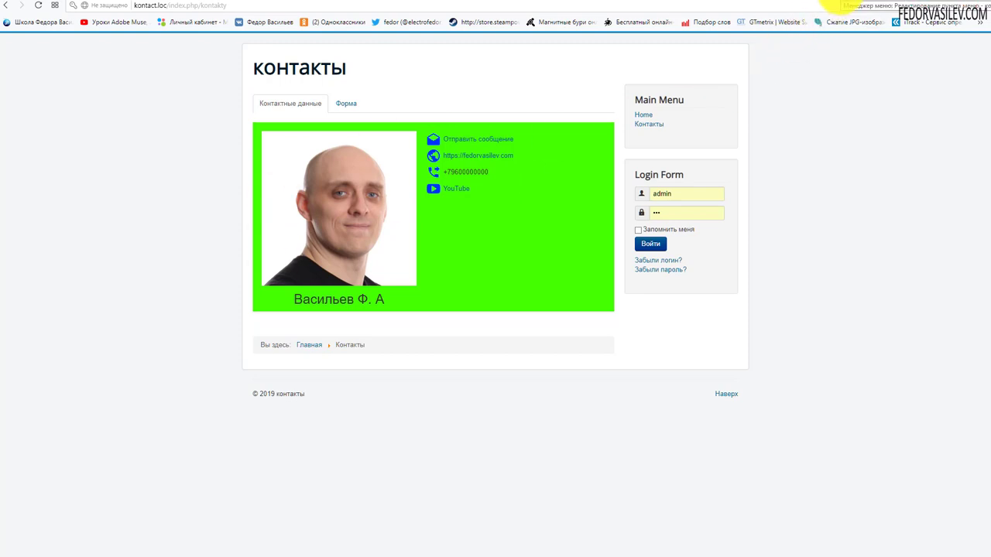
Set Цвет фона 2 in the Карточка section to #ff0000, save the menu item, and check both tabs of the public contact page.
left_click(840, 4)
scroll(405, 271, "down", 5)
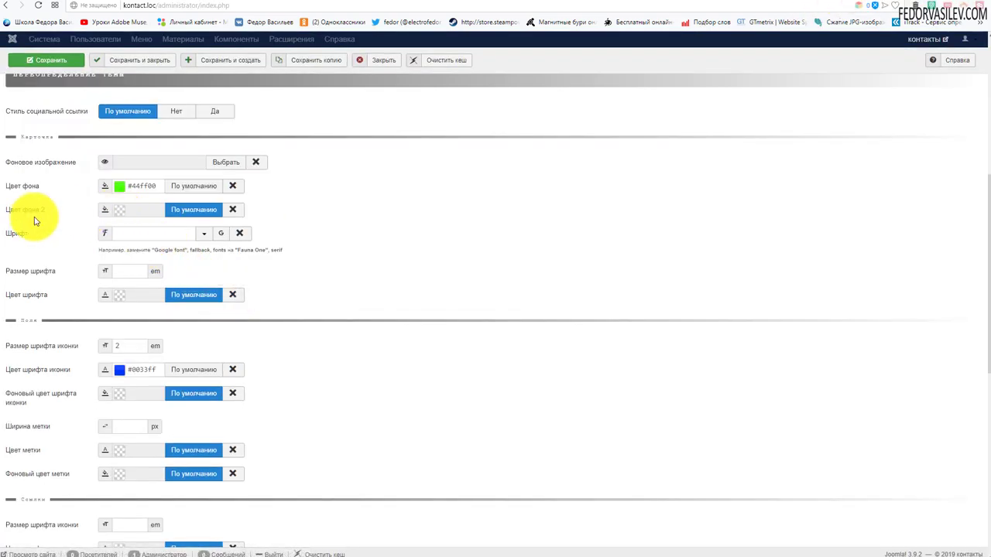
left_click(193, 210)
left_click(116, 209)
left_click(203, 210)
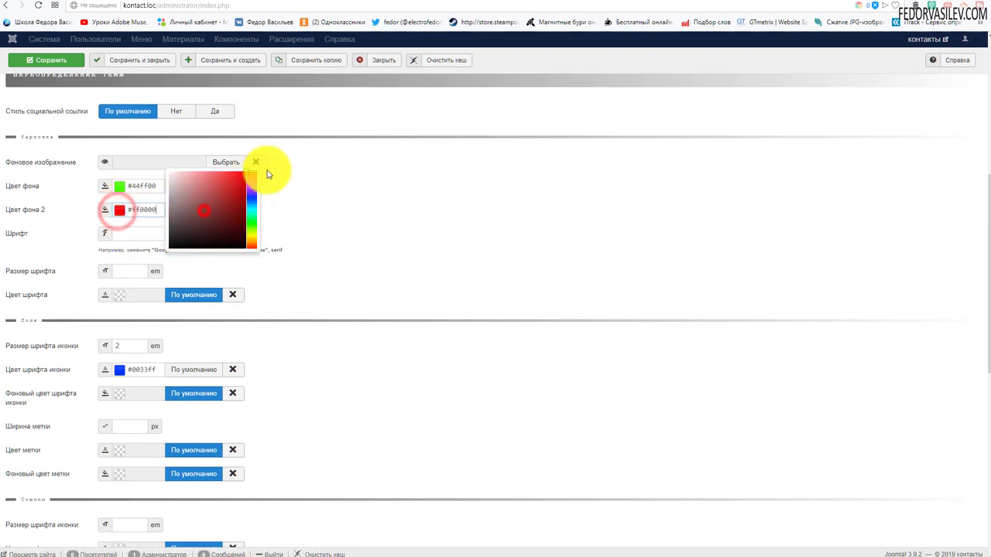
left_click(42, 59)
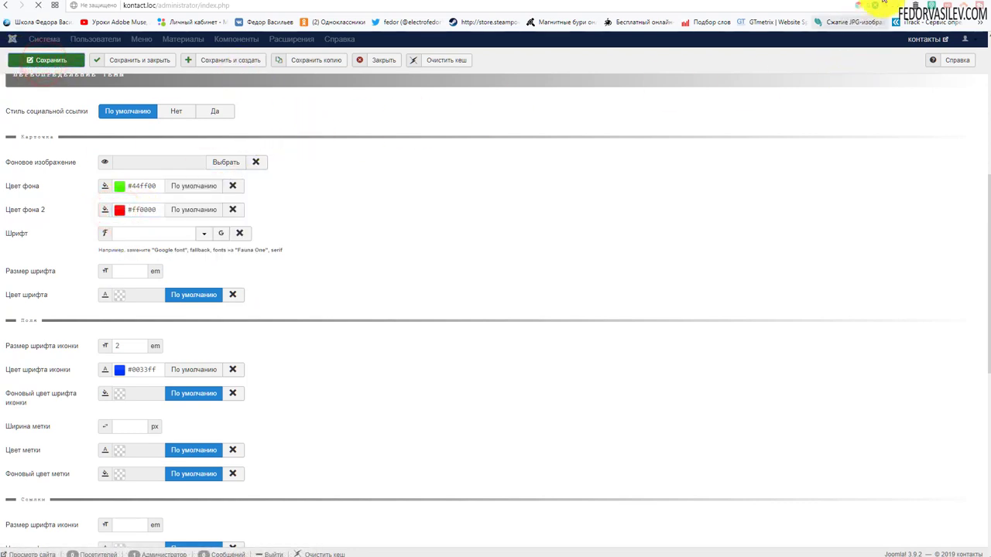
key("ctrl+Tab")
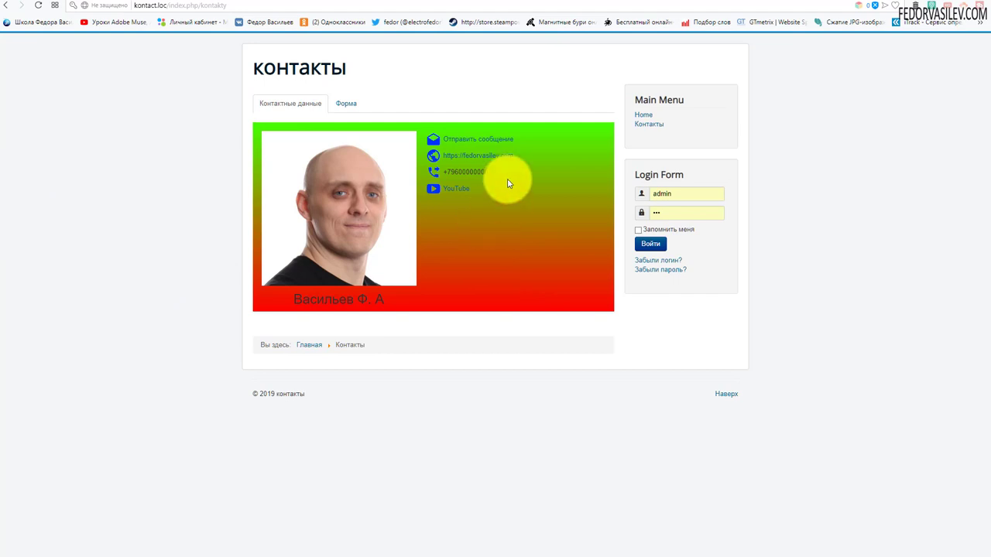
left_click(346, 103)
left_click(305, 103)
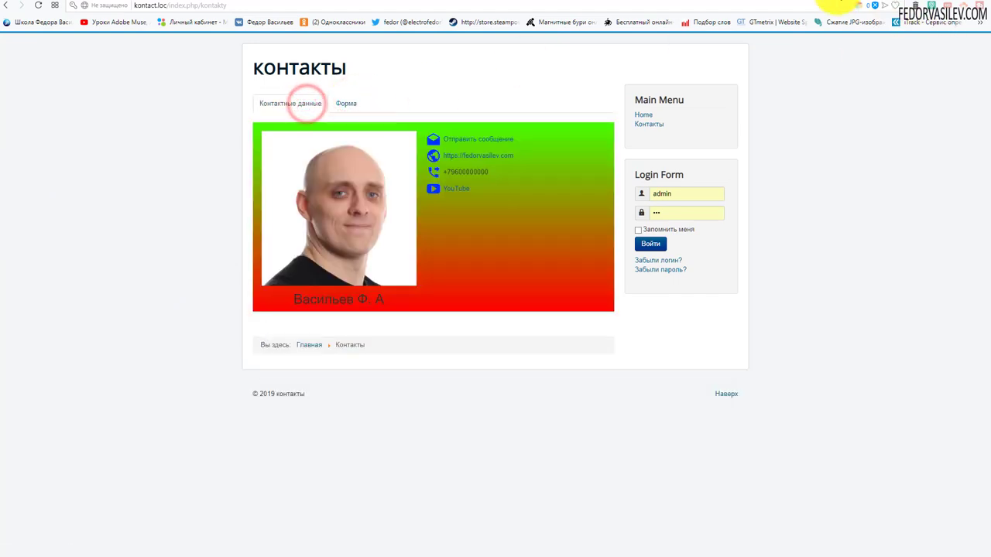
Reset Цвет фона and Цвет фона 2 in the menu item's Карточка section to По умолчанию.
key("ctrl+Tab")
scroll(336, 277, "down", 3)
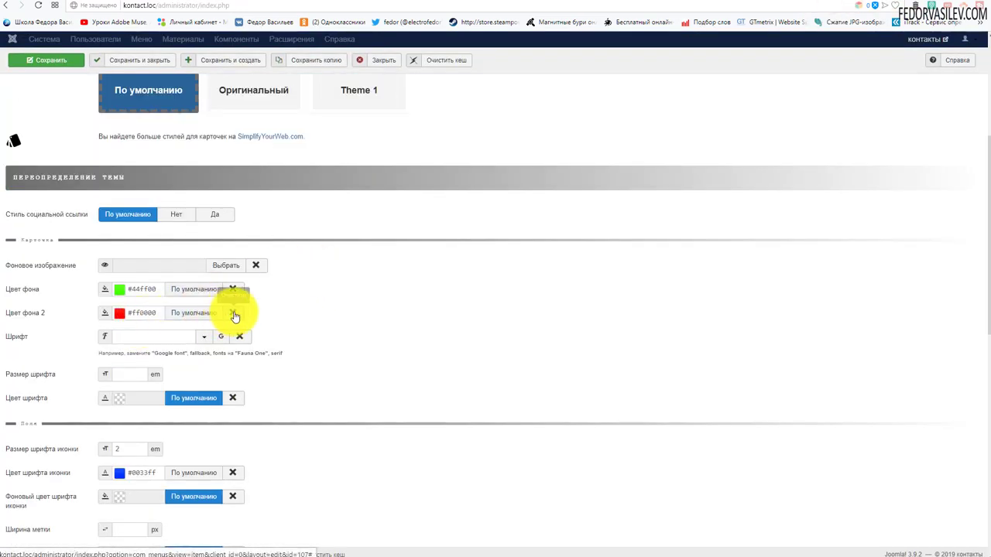
left_click(199, 314)
left_click(195, 287)
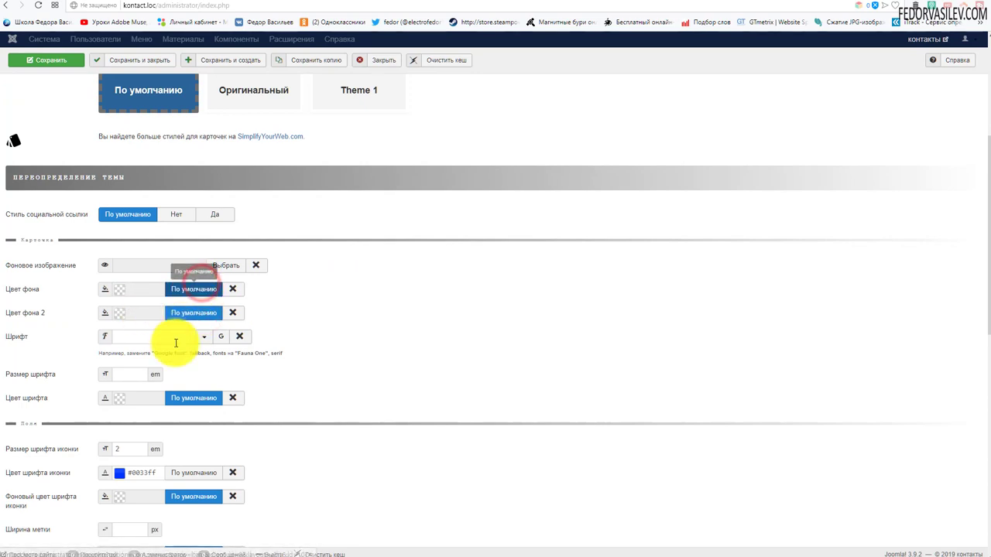
Try images/headers/maple.jpg as the Карточка section's Фоновое изображение, save and reload the public contact page, and clear the image field.
left_click(240, 265)
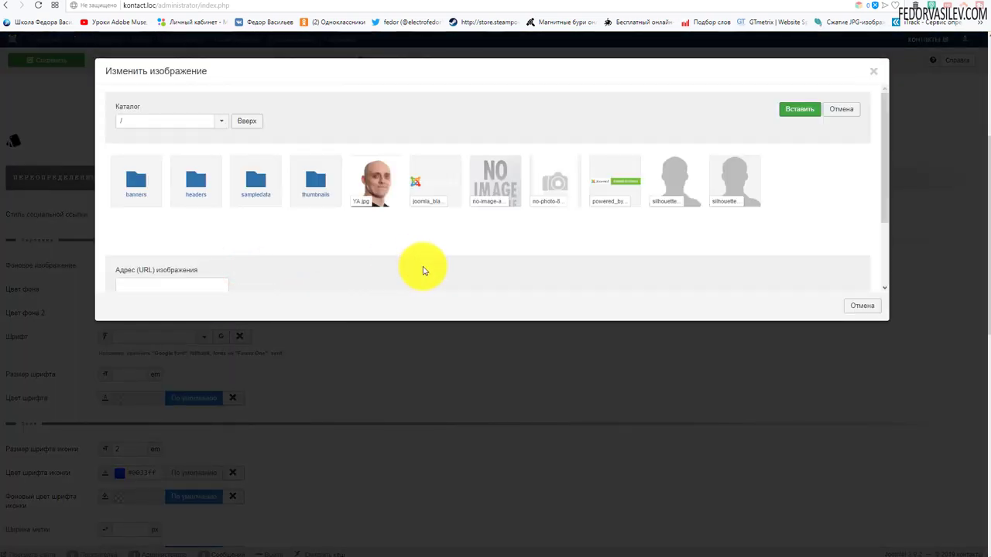
left_click(133, 181)
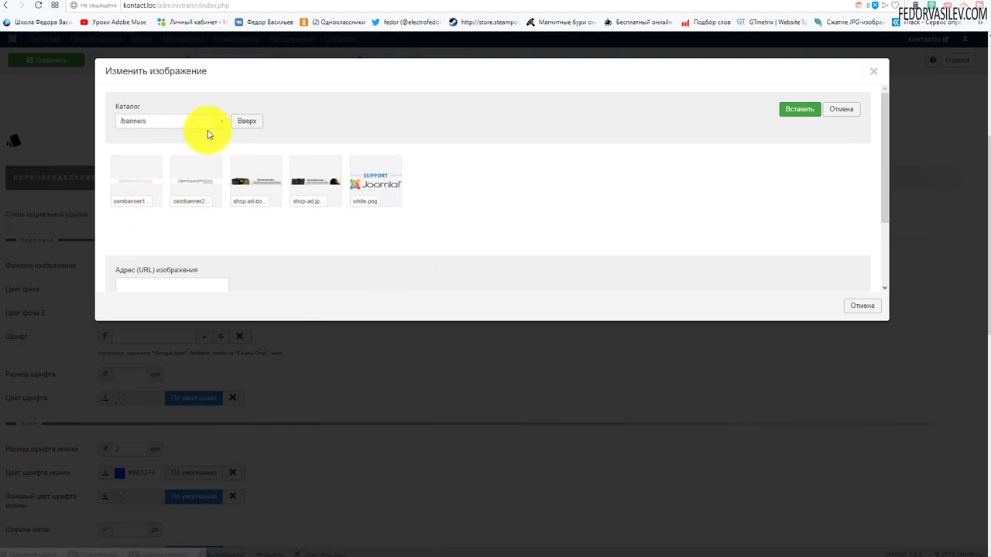
left_click(236, 122)
left_click(195, 179)
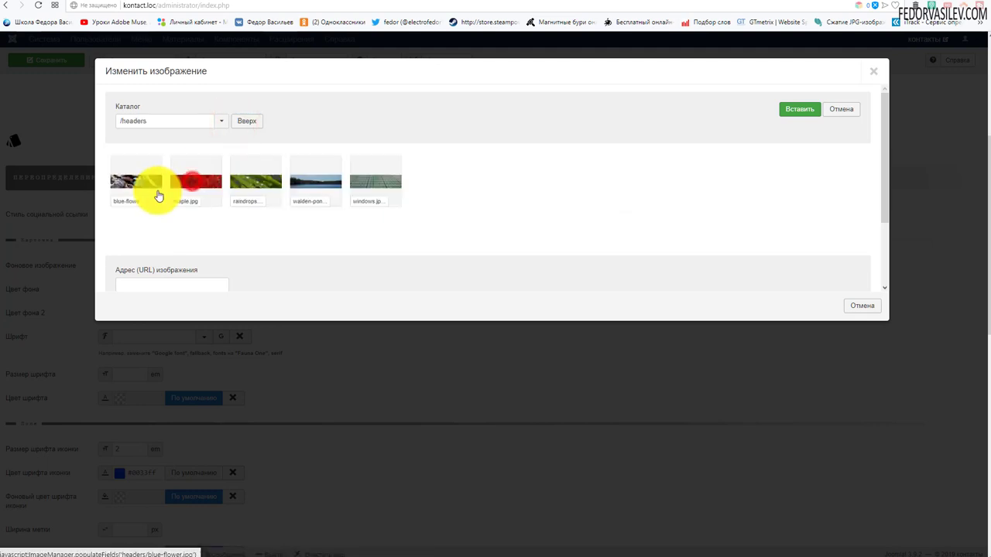
left_click(212, 186)
left_click(801, 108)
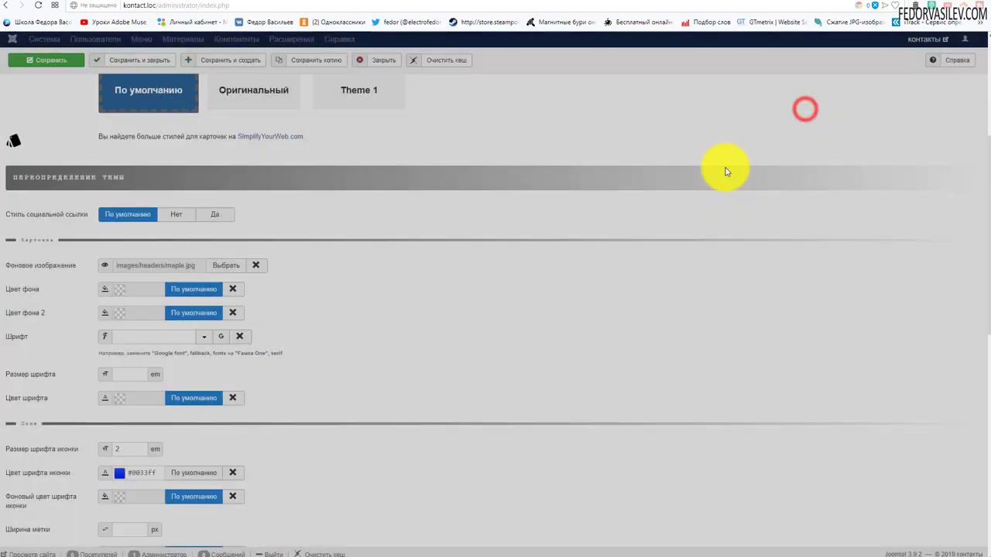
left_click(48, 59)
key("ctrl+Tab")
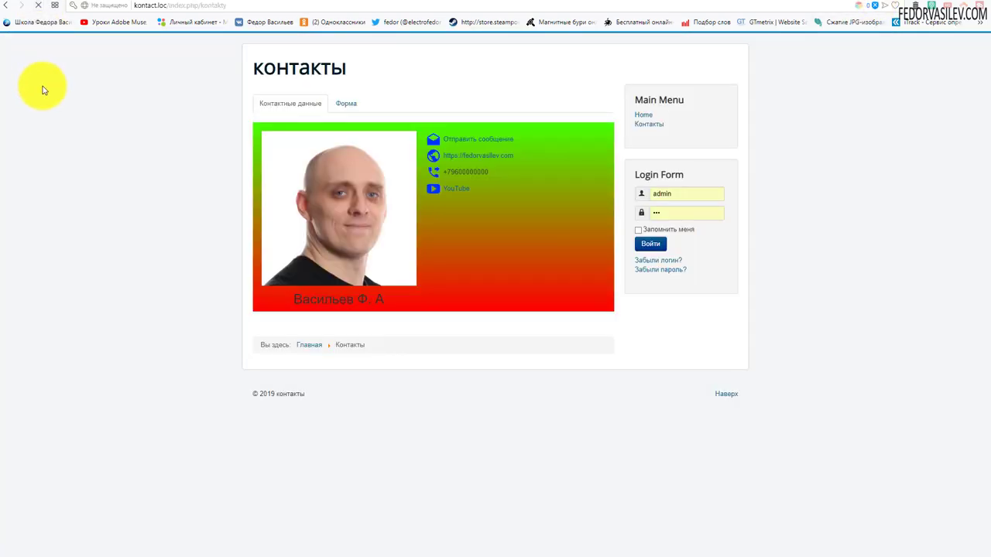
key("F5")
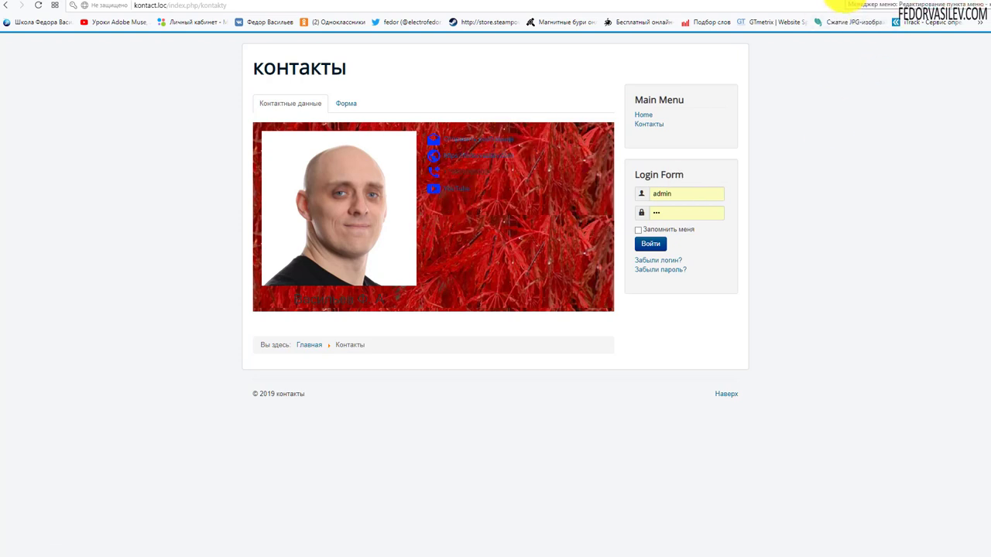
left_click(829, 7)
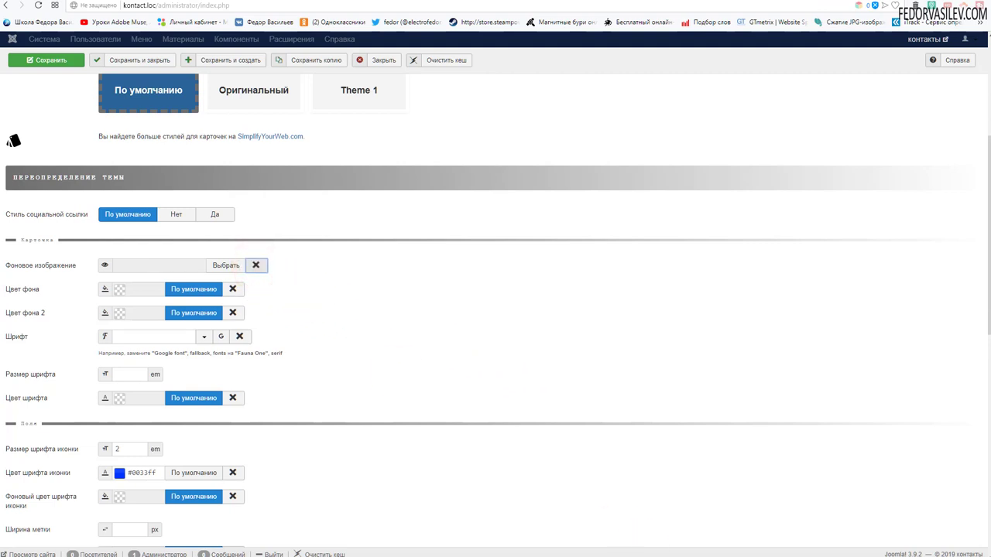
Review the fonts offered for Шрифт in the Карточка section and the linked Google Fonts directory, and return to the settings.
left_click(204, 336)
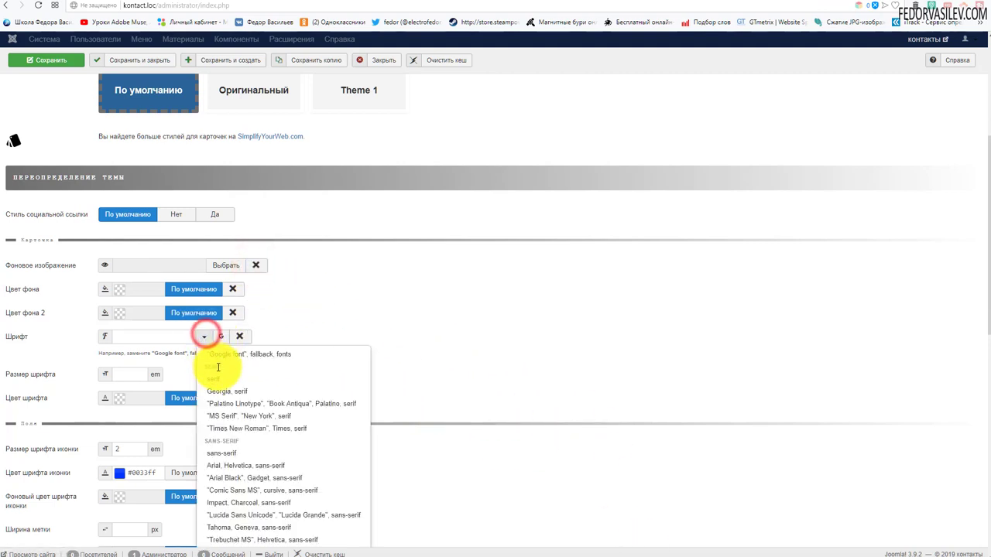
scroll(218, 367, "down", 2)
left_click(314, 166)
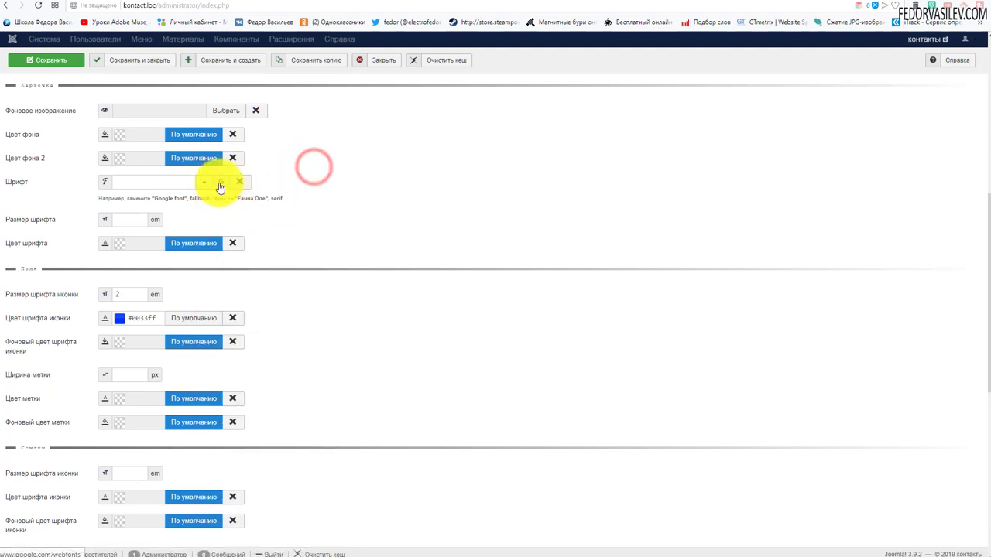
left_click(221, 183)
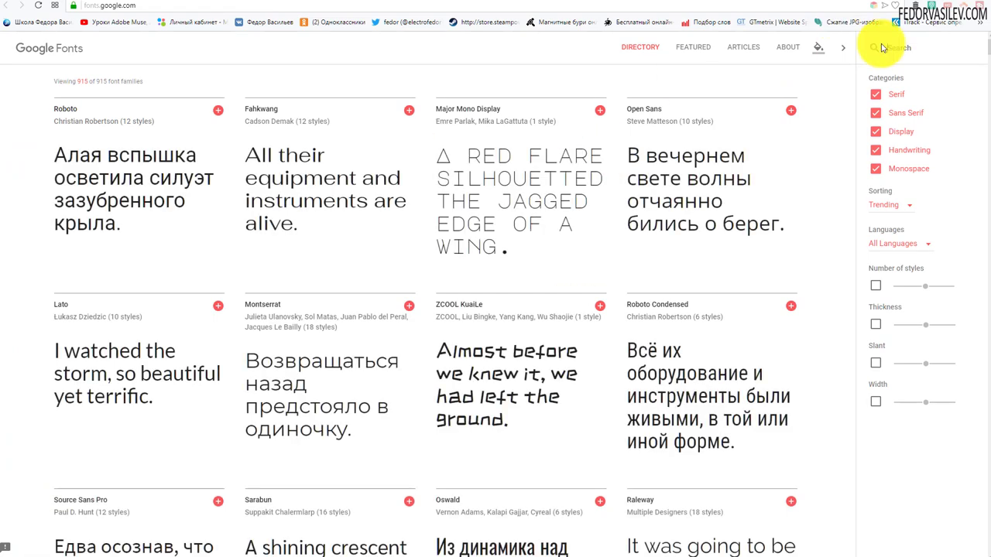
key("ctrl+w")
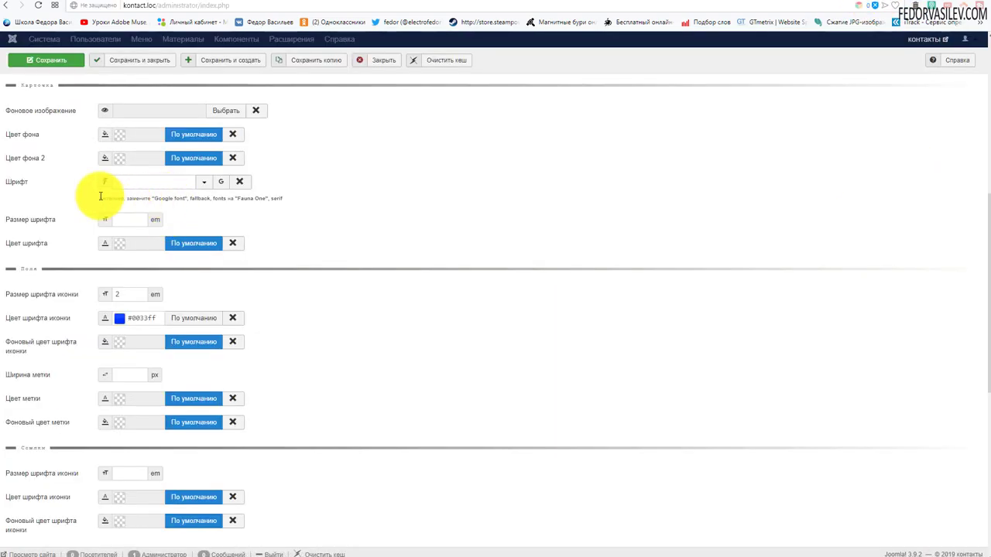